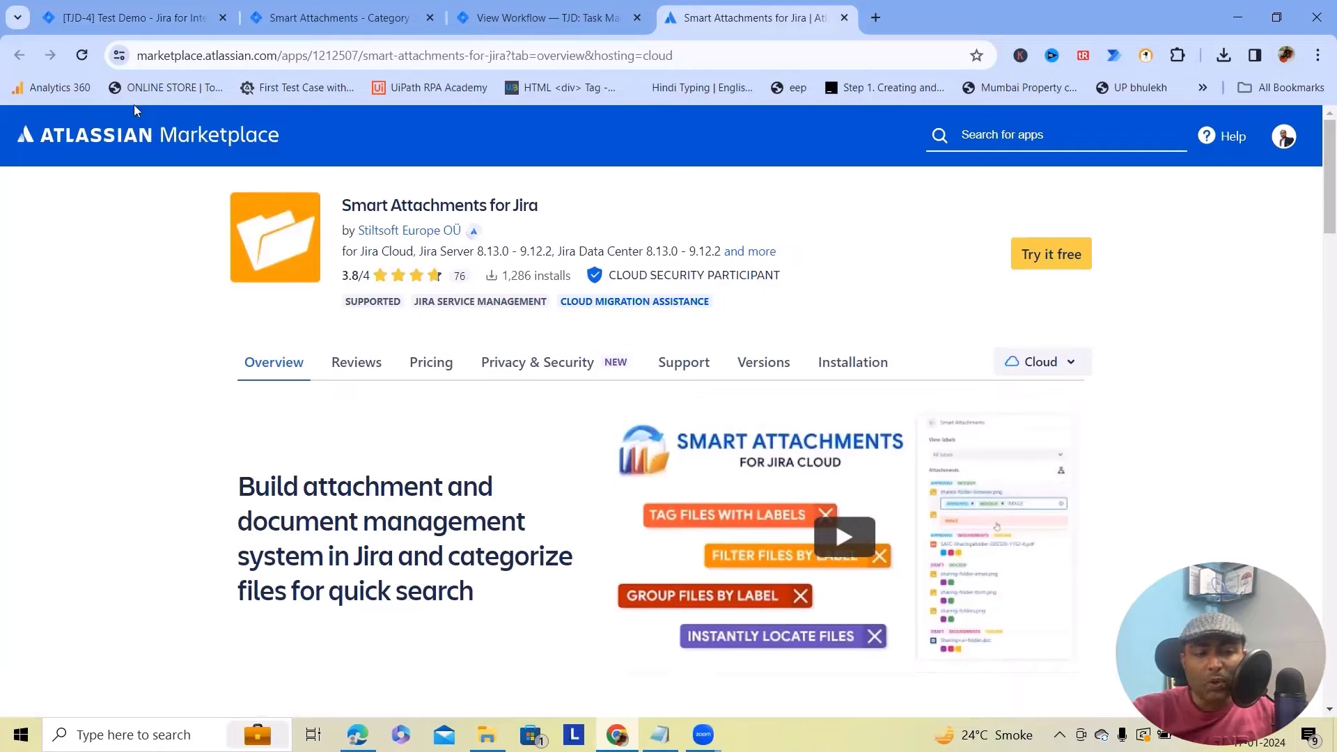
Examine the Smart Attachments for Jira marketplace overview, including its rating, install information and available hosting types
scroll(588, 296, "down", 5)
scroll(592, 303, "up", 5)
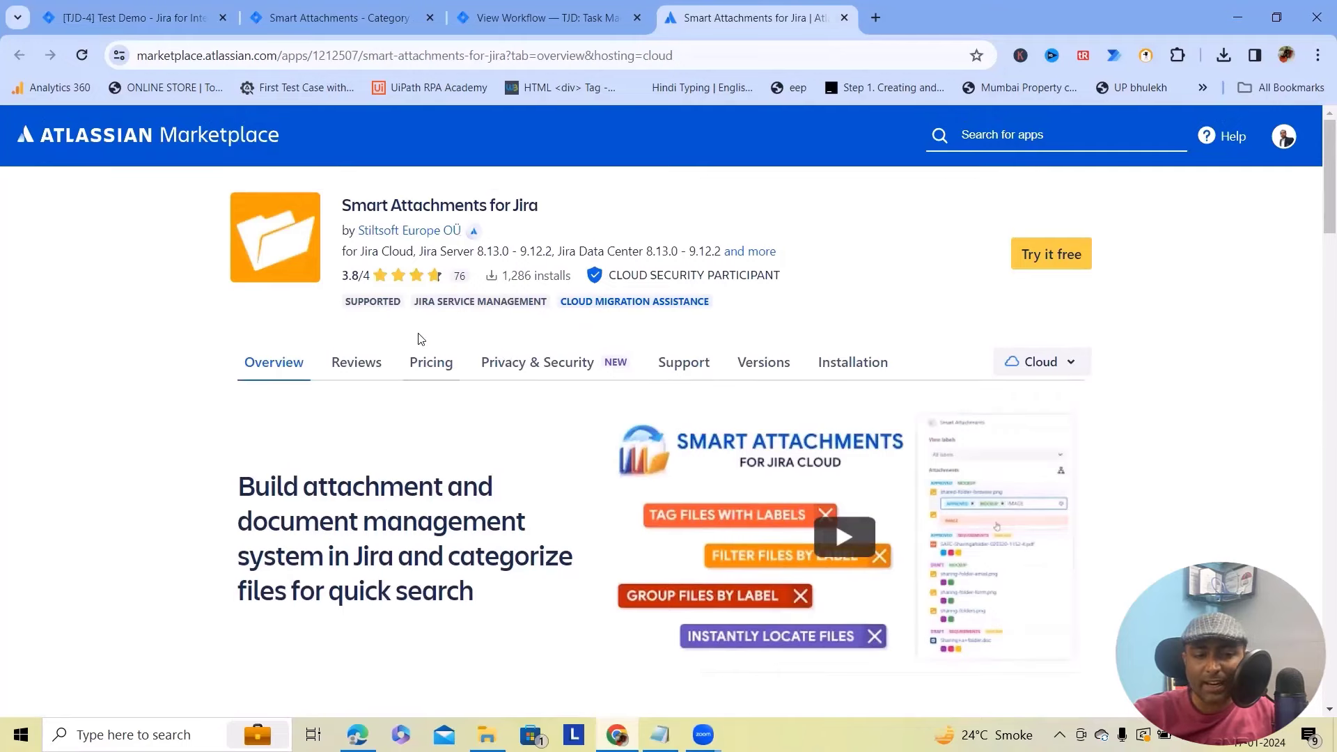
scroll(1023, 308, "down", 1)
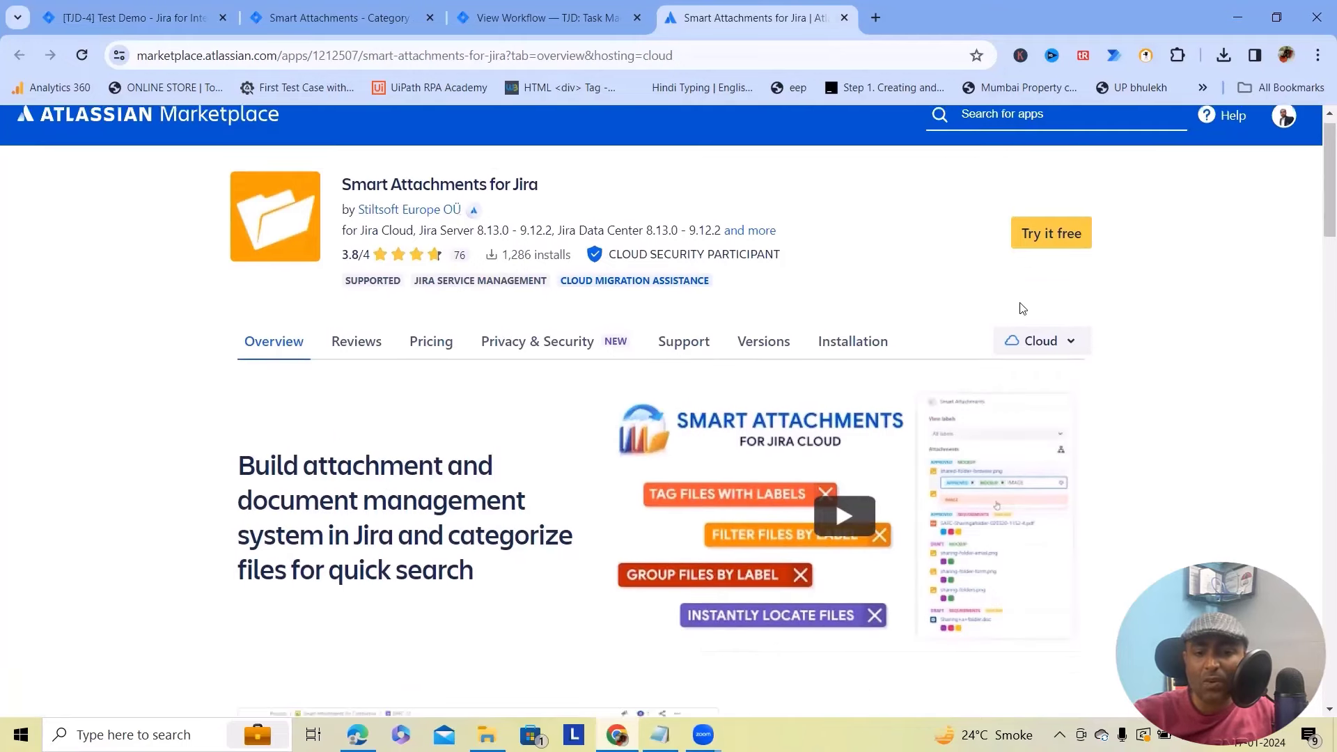
left_click(1051, 282)
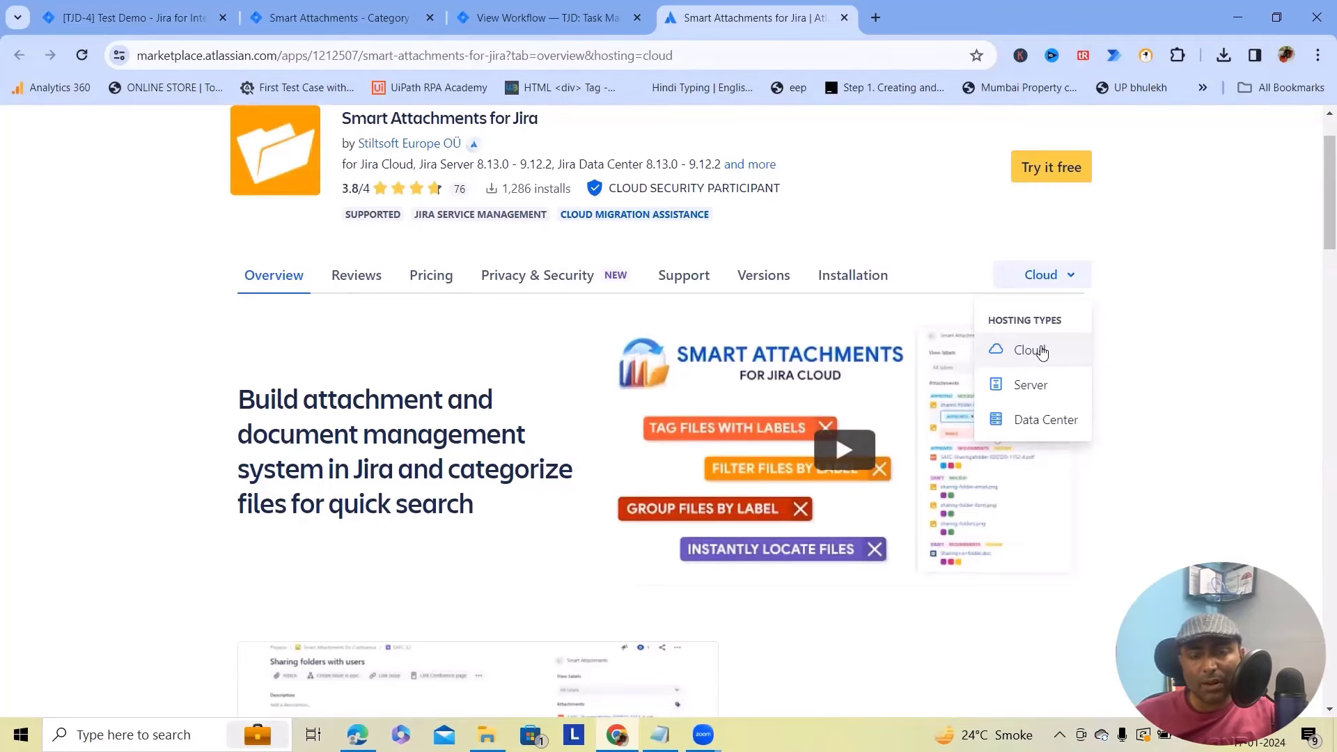
scroll(952, 481, "down", 20)
scroll(951, 480, "up", 4)
scroll(952, 480, "up", 4)
scroll(823, 379, "up", 12)
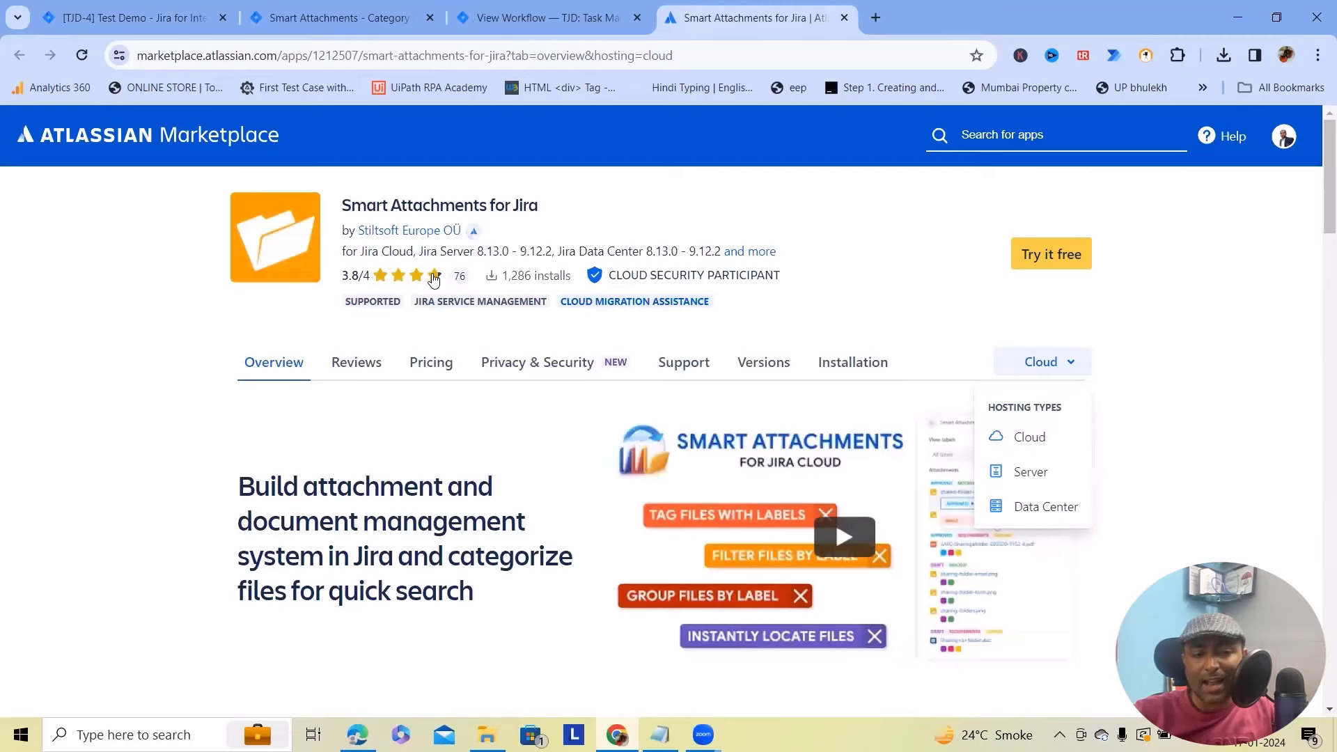
mouse_move(529, 273)
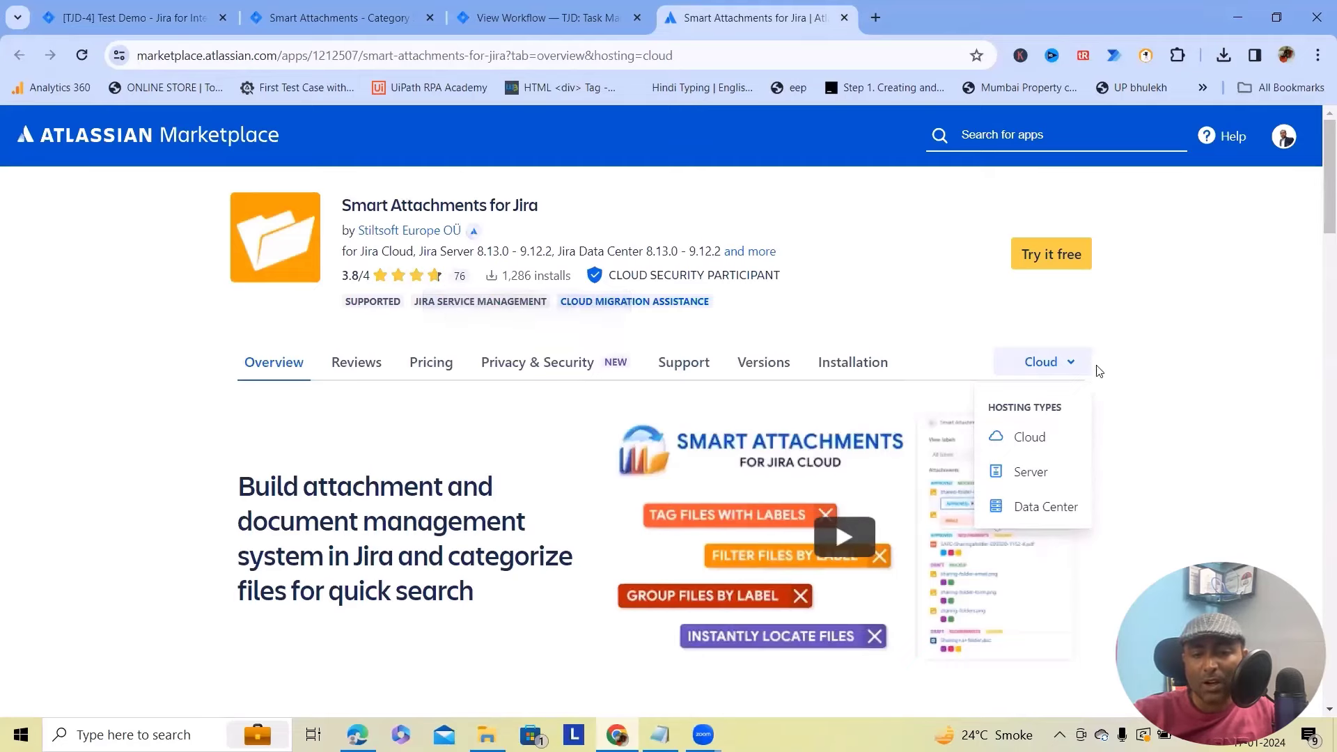
Show the Data Center version of the Smart Attachments listing and review its feature overview
left_click(1037, 514)
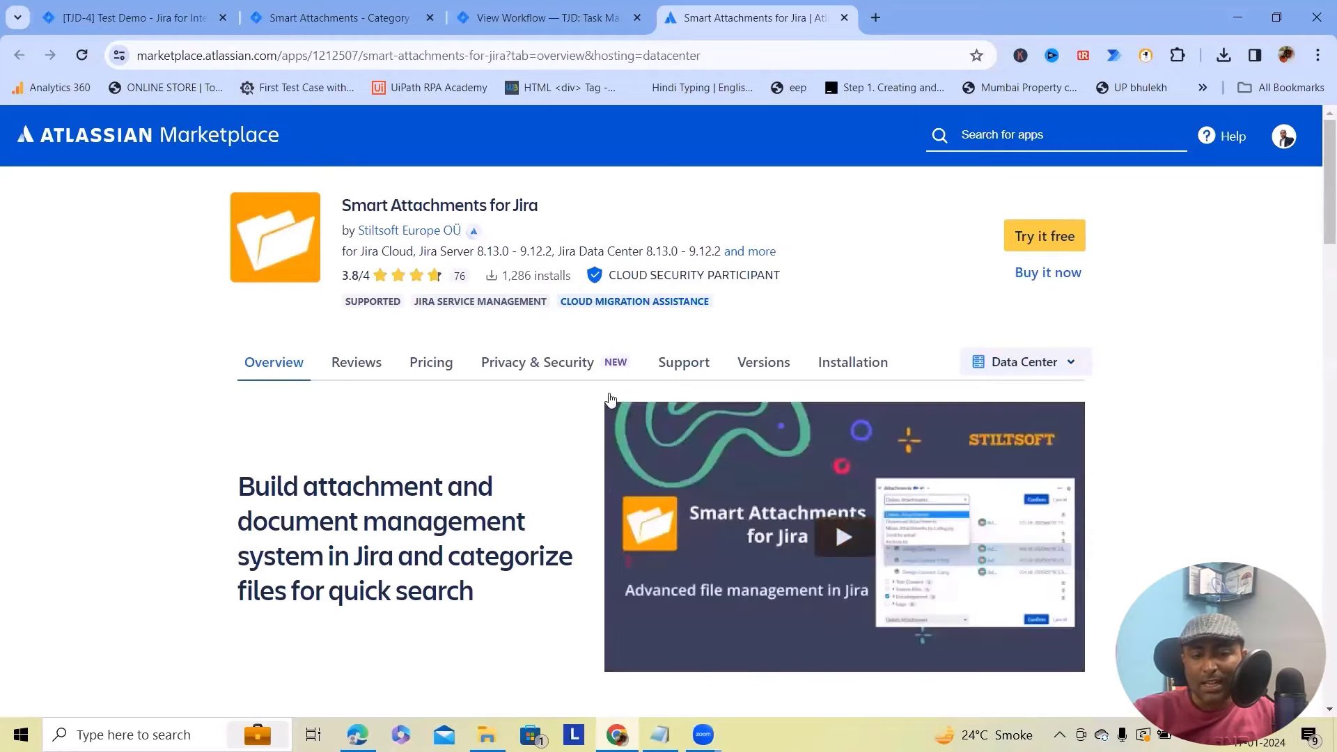
scroll(355, 374, "down", 20)
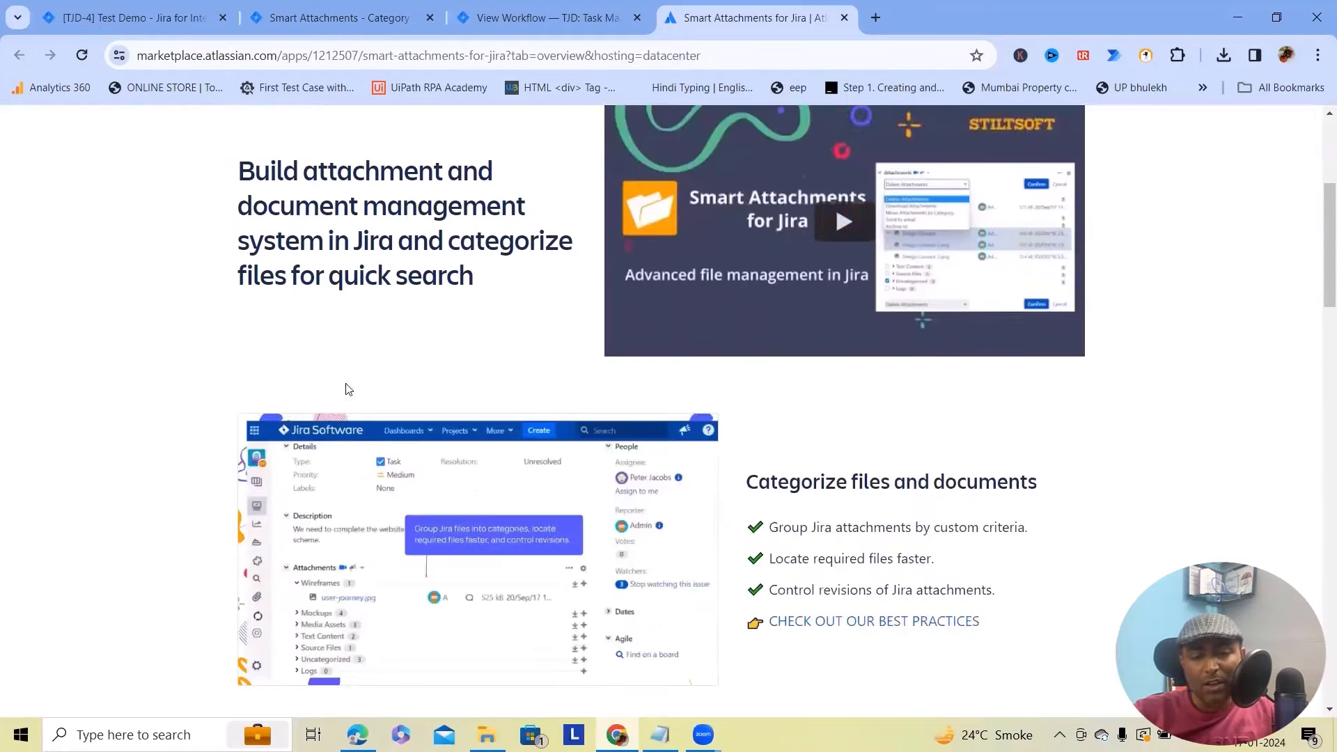
scroll(164, 314, "up", 10)
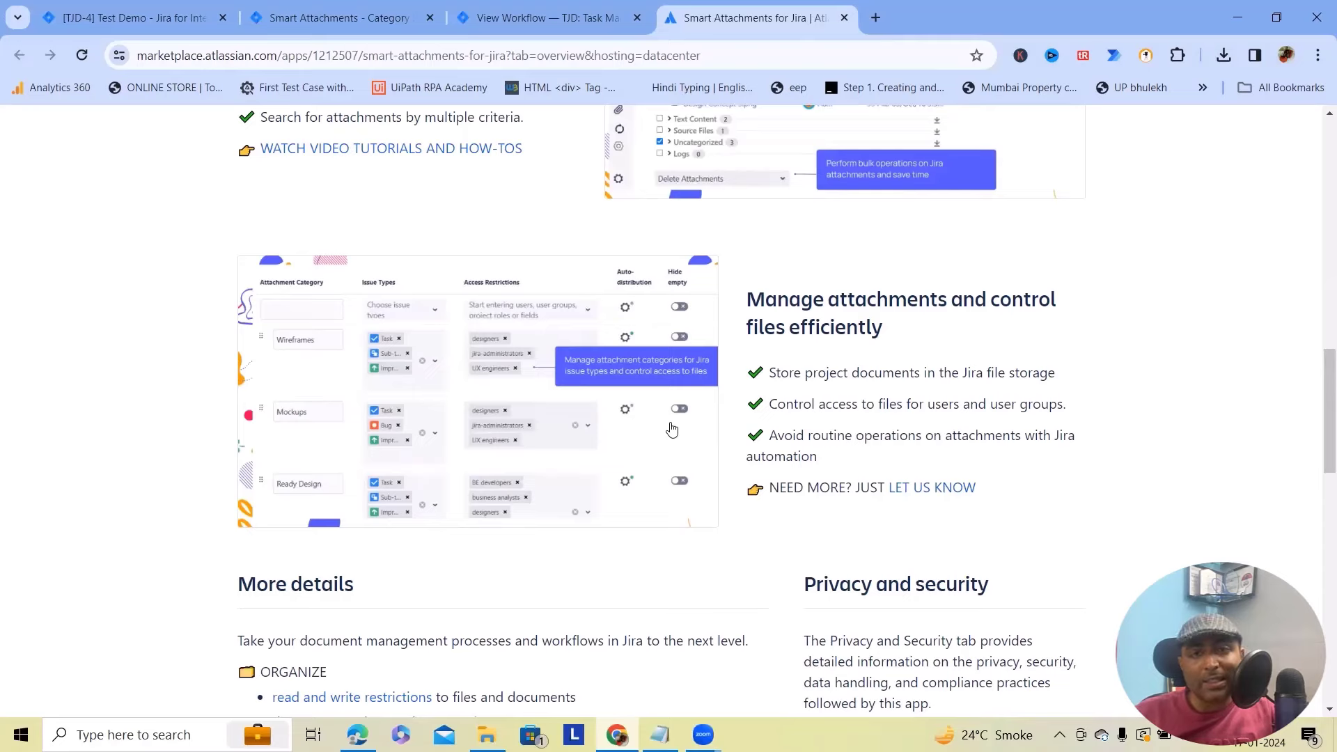
Switch to Jira, open issue TJD-5 Test 2, examine its categorized attachments and collapse the Documents category
key("ctrl+1")
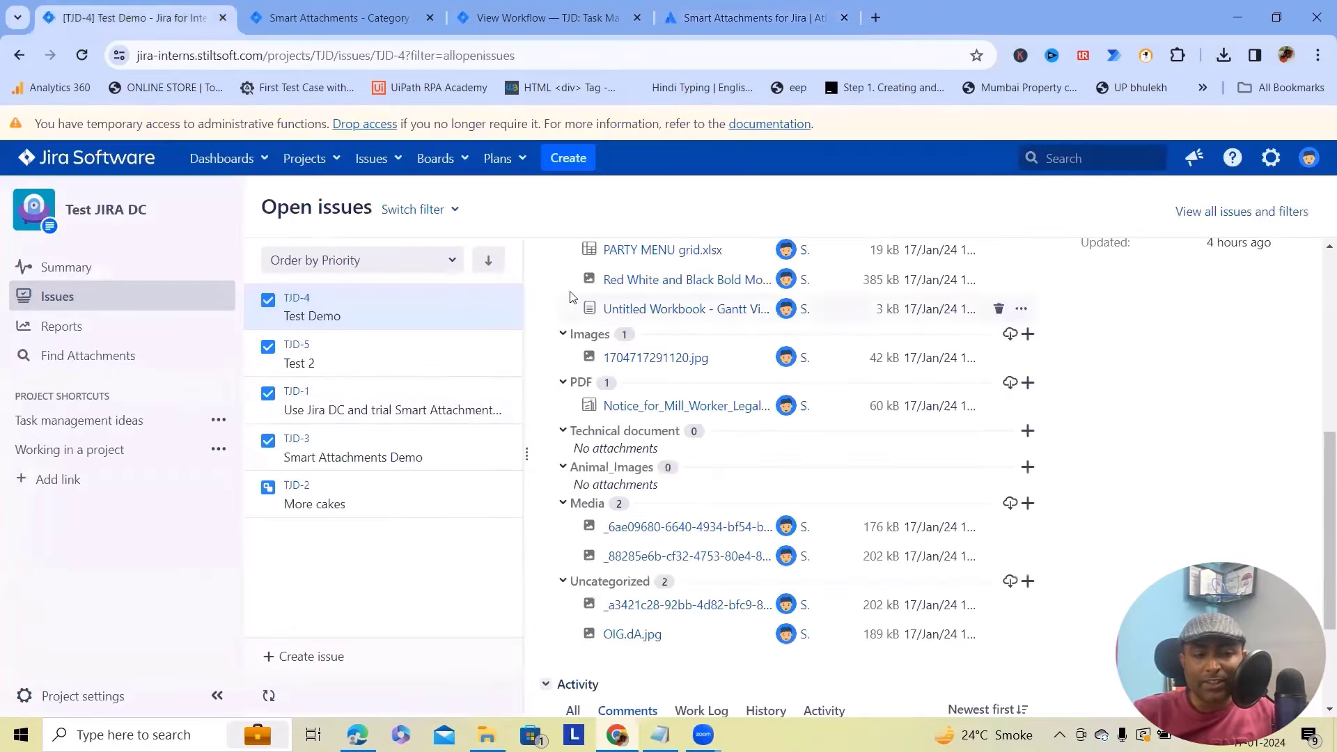
left_click(347, 356)
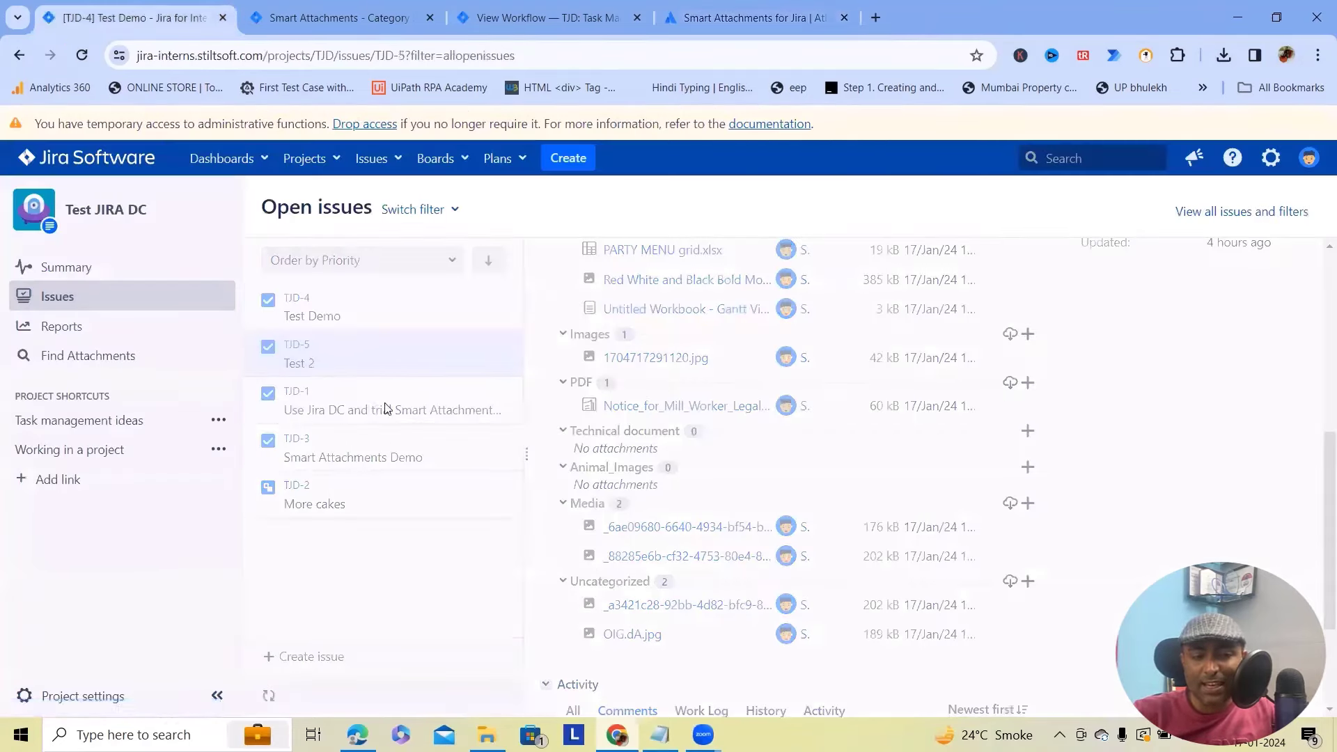
scroll(731, 416, "down", 5)
scroll(759, 425, "up", 10)
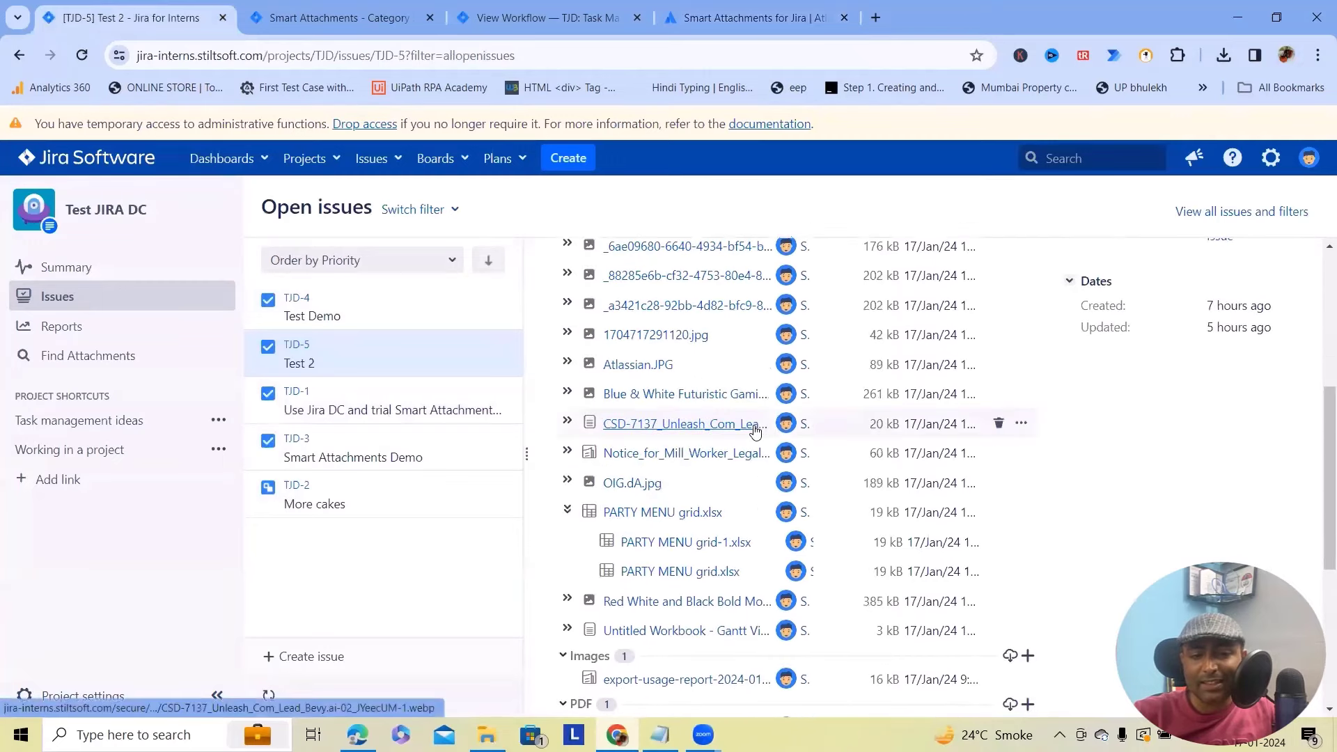
scroll(791, 435, "down", 3)
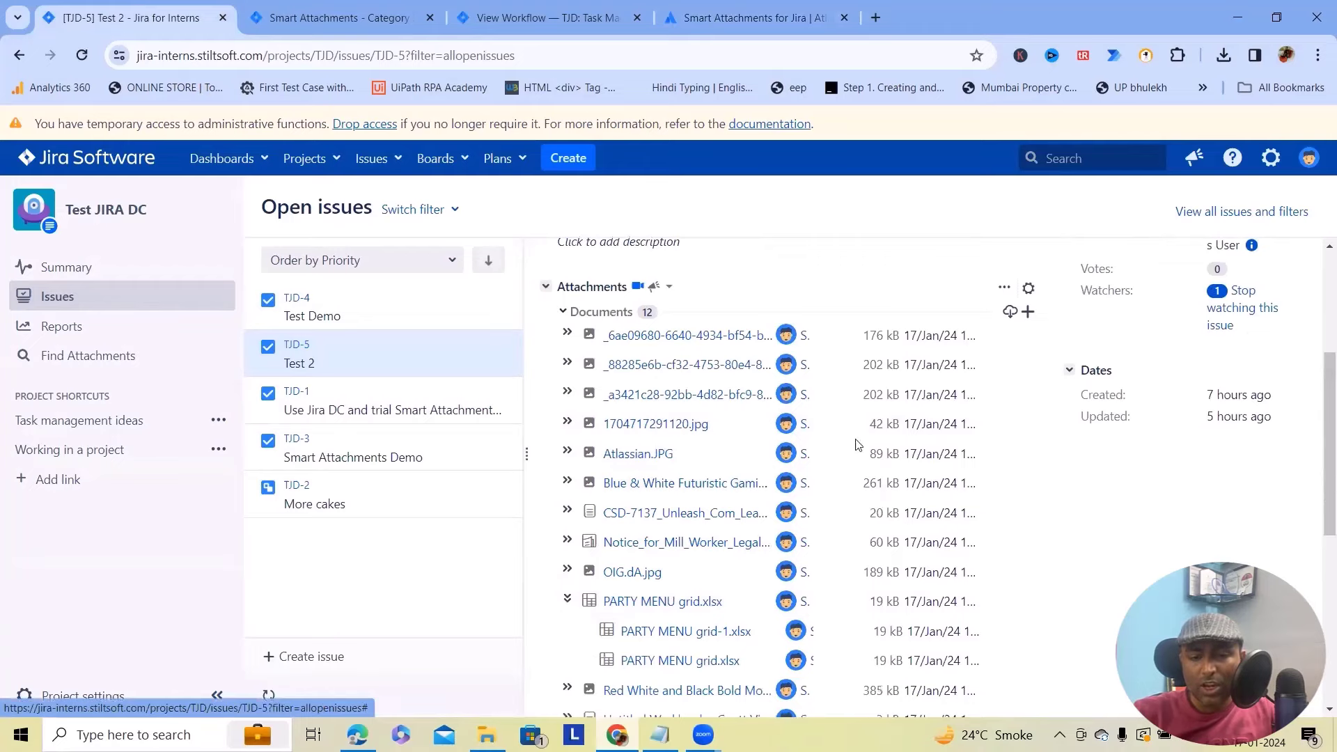
scroll(573, 524, "up", 2)
scroll(585, 516, "down", 8)
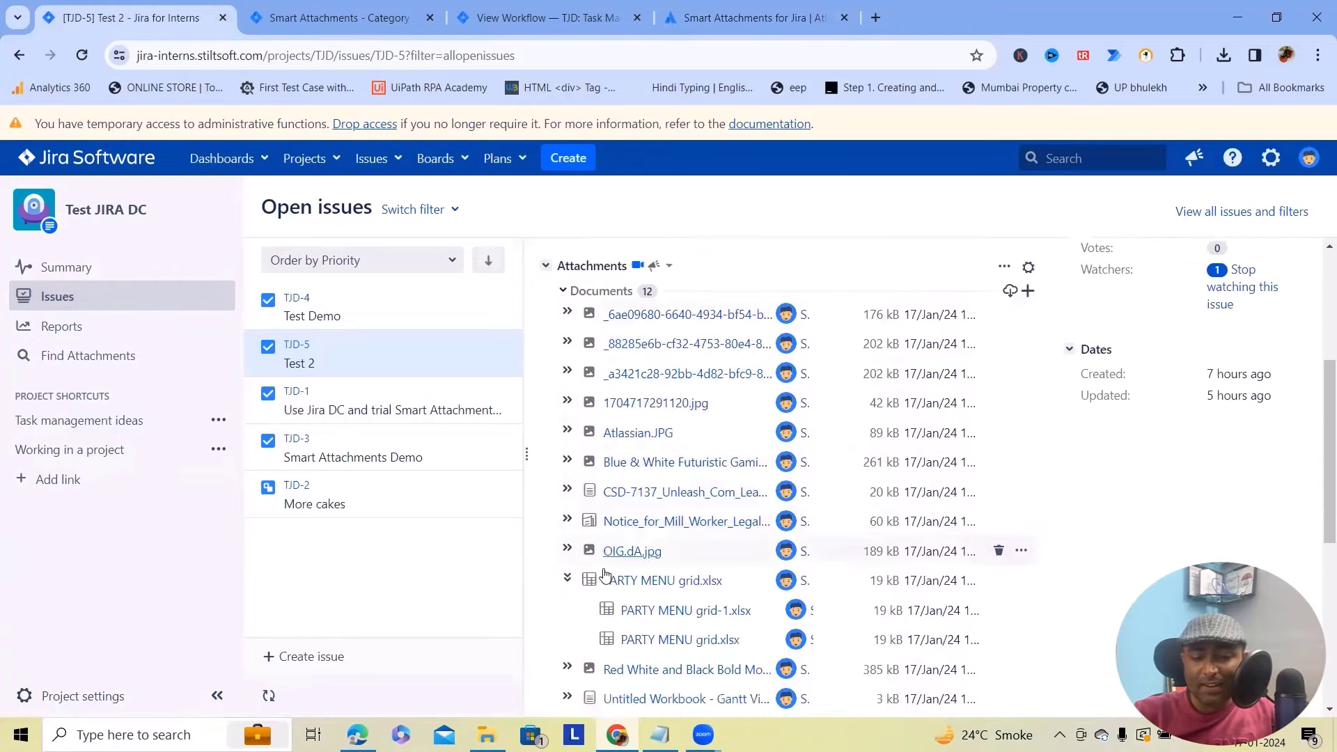
scroll(603, 516, "up", 10)
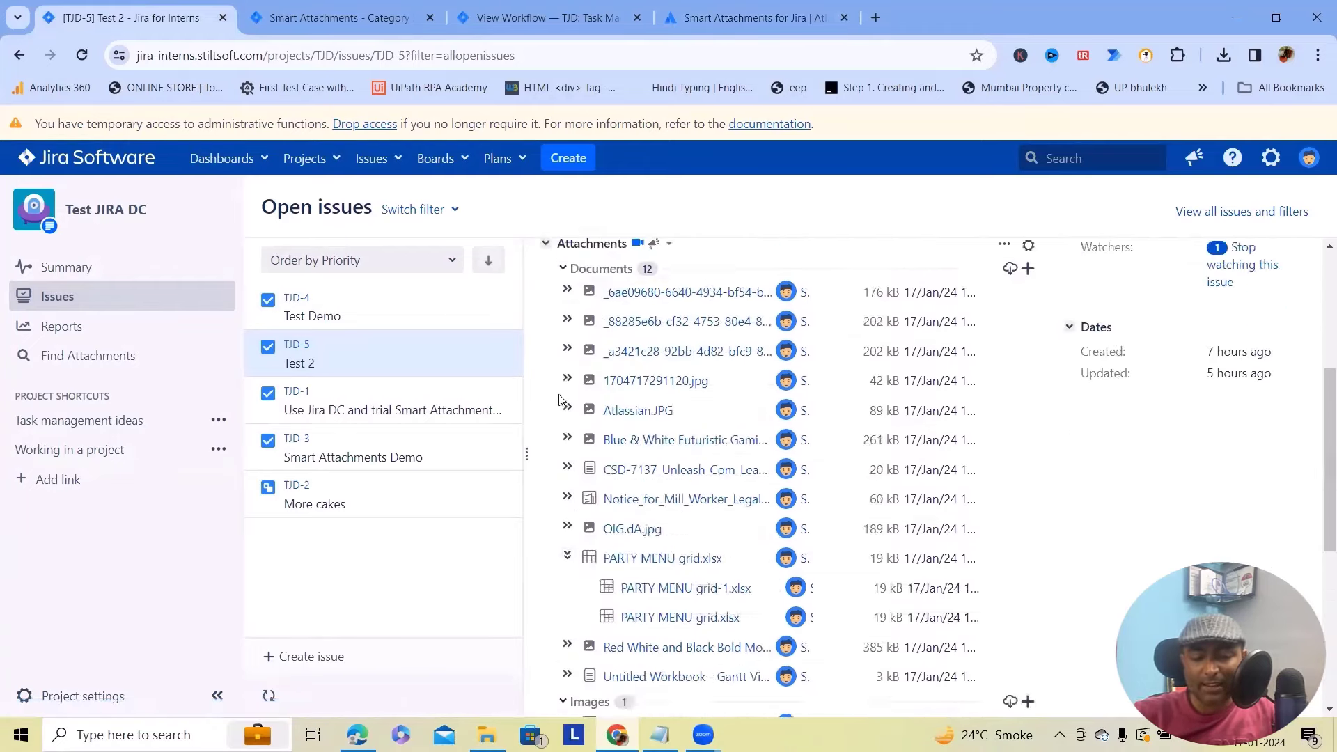
scroll(602, 450, "down", 2)
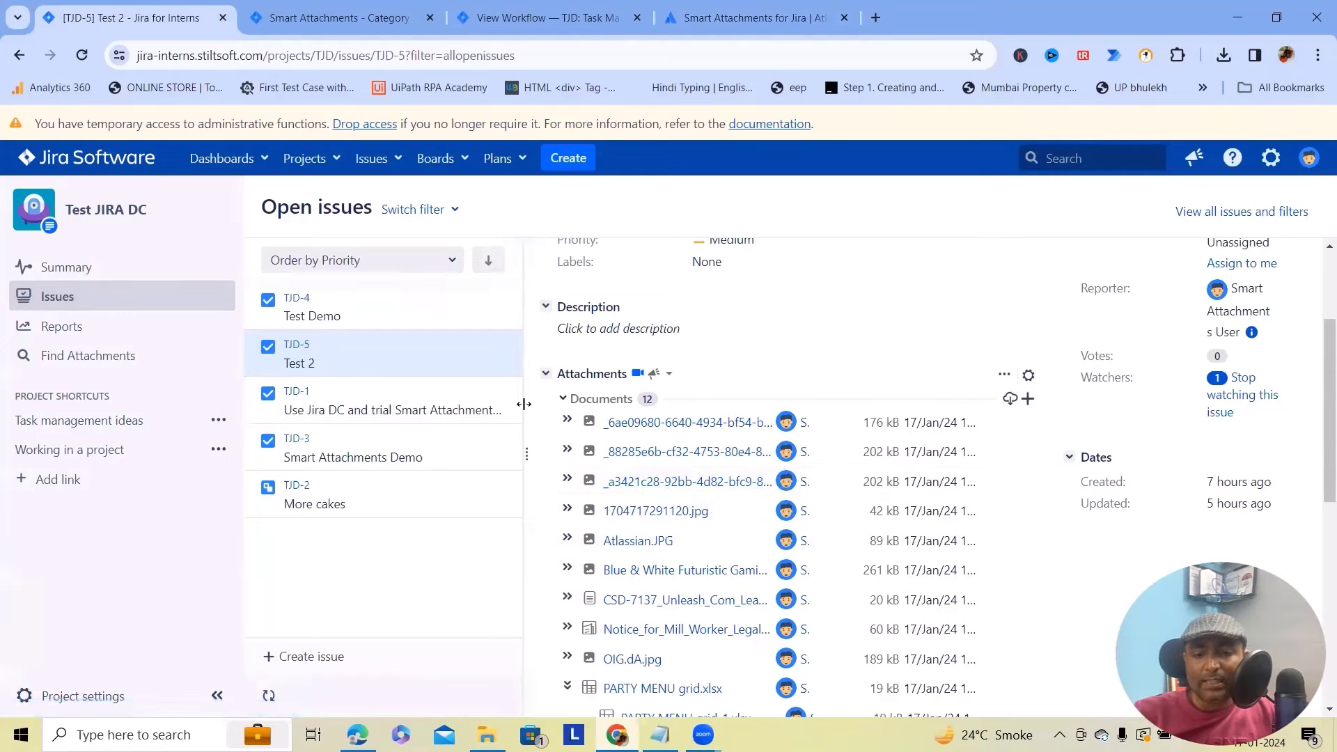
left_click(581, 403)
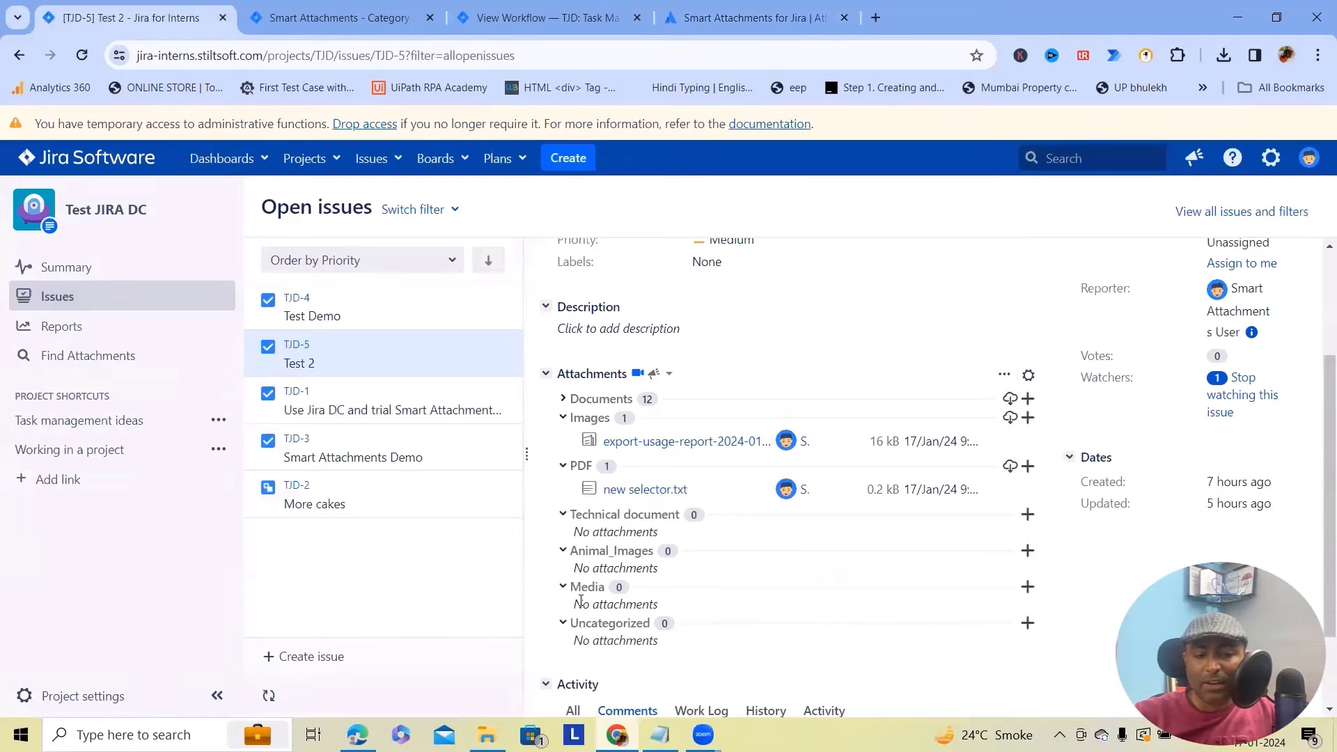
Go to the Smart Attachments category schemes, view the blank form for creating a scheme, and return to the scheme list
left_click(380, 18)
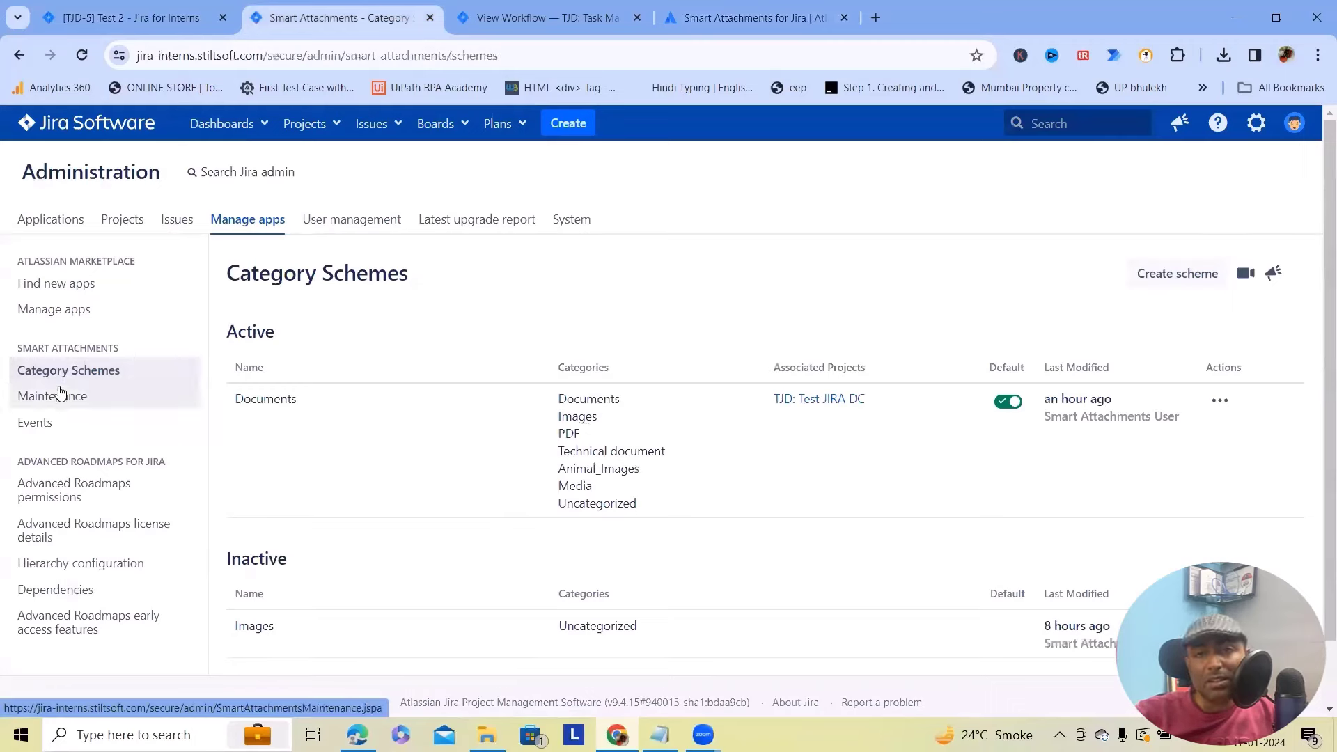
left_click(1219, 401)
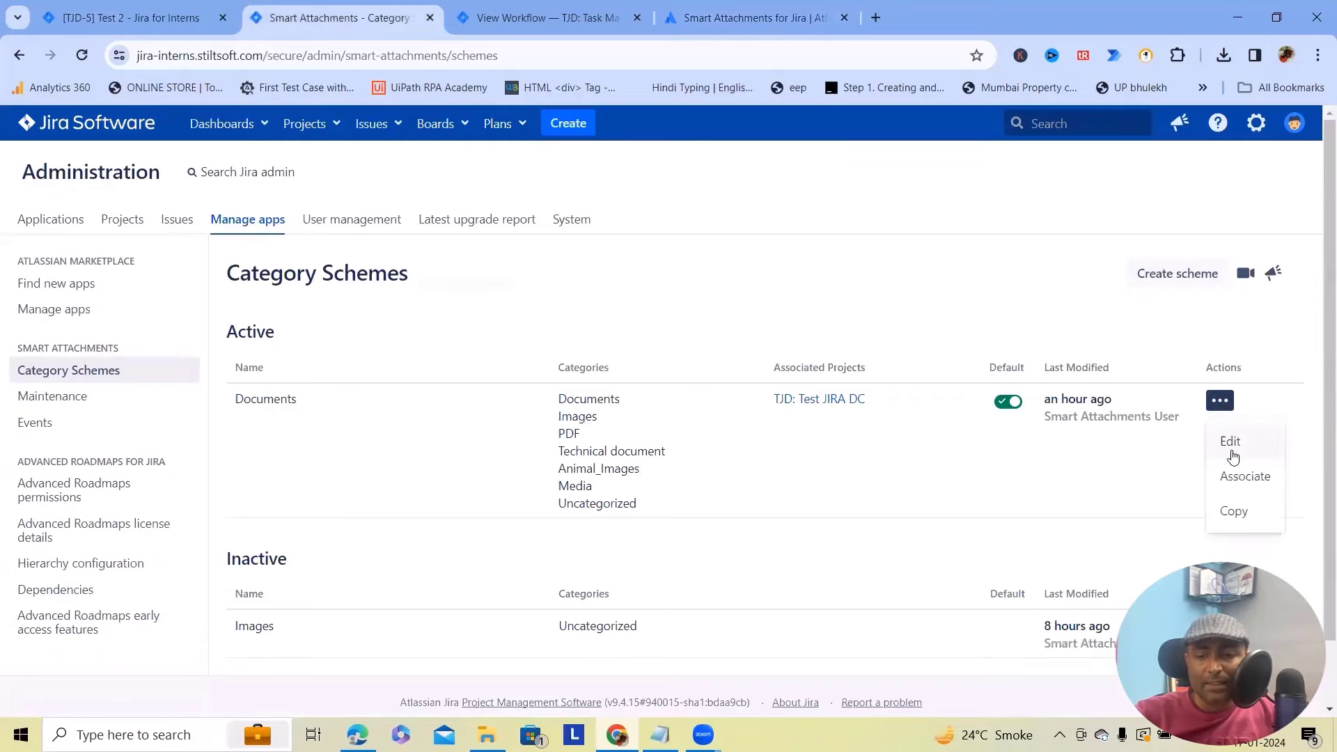
left_click(1192, 273)
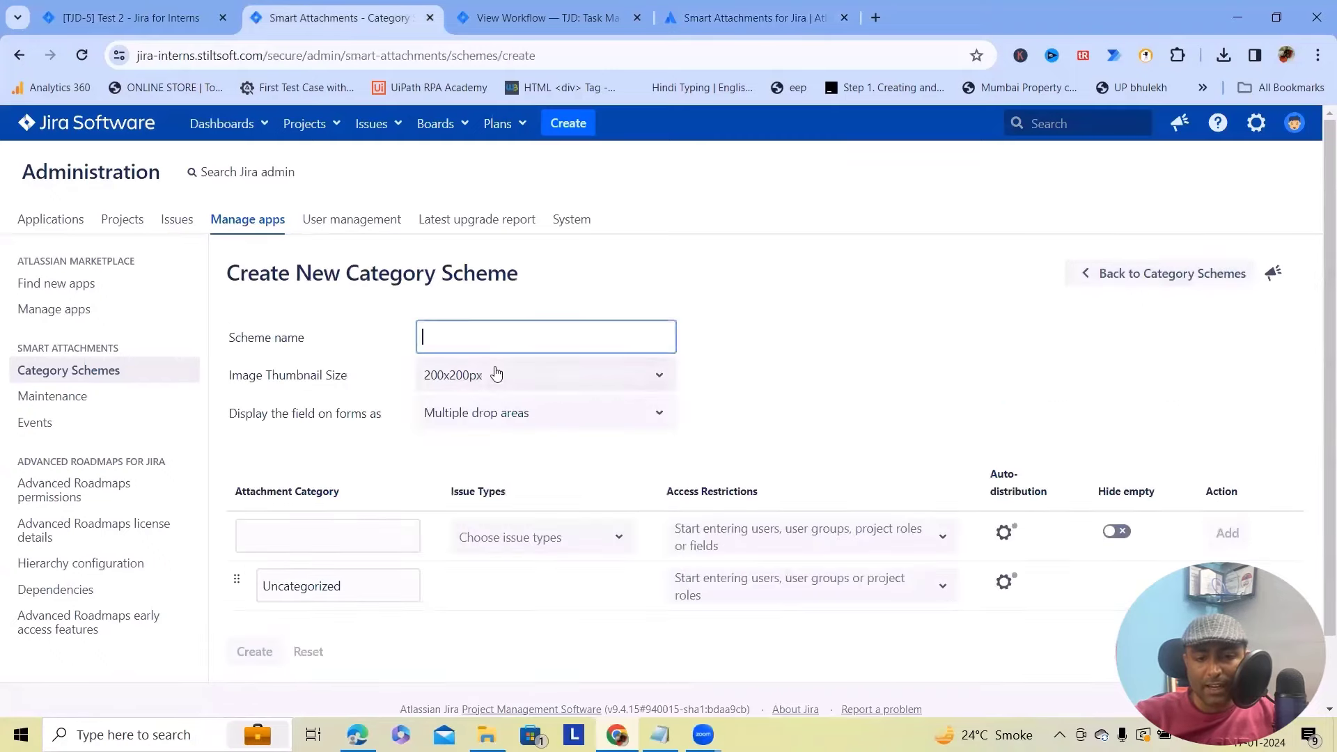
scroll(406, 472, "down", 1)
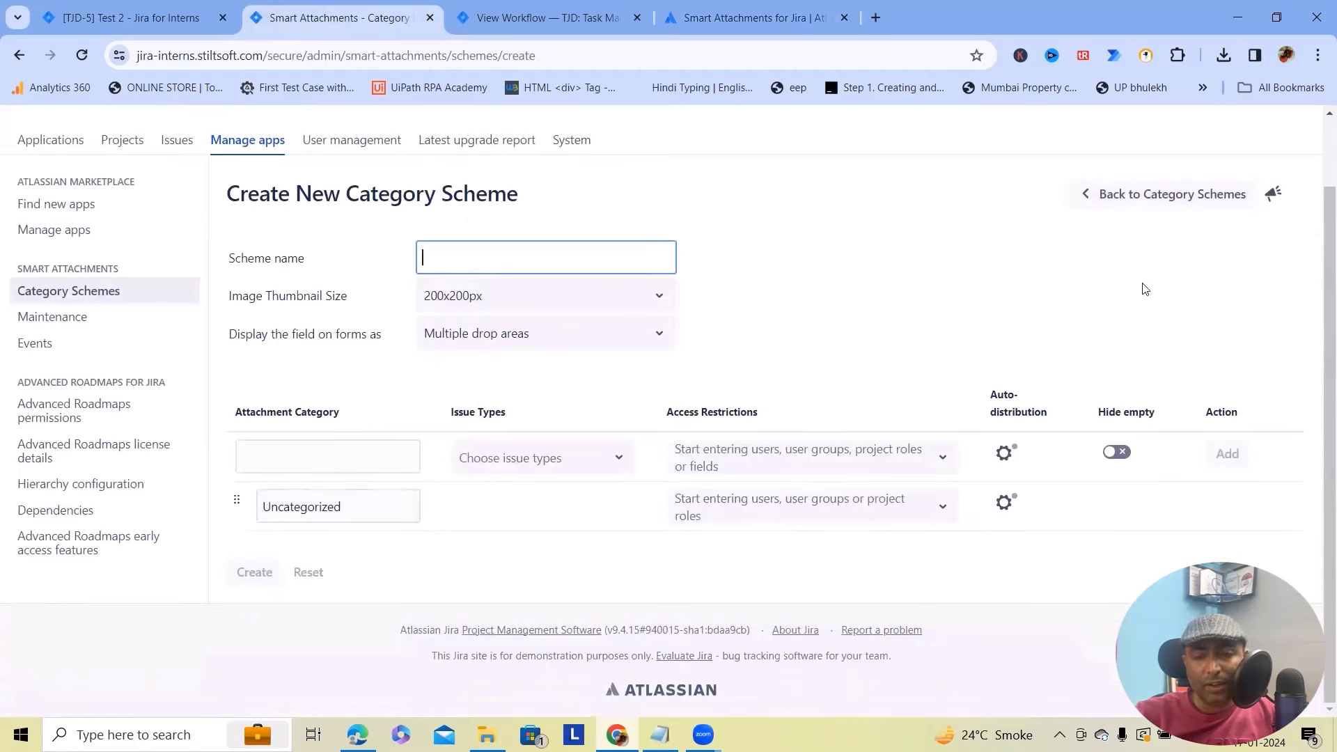
left_click(94, 290)
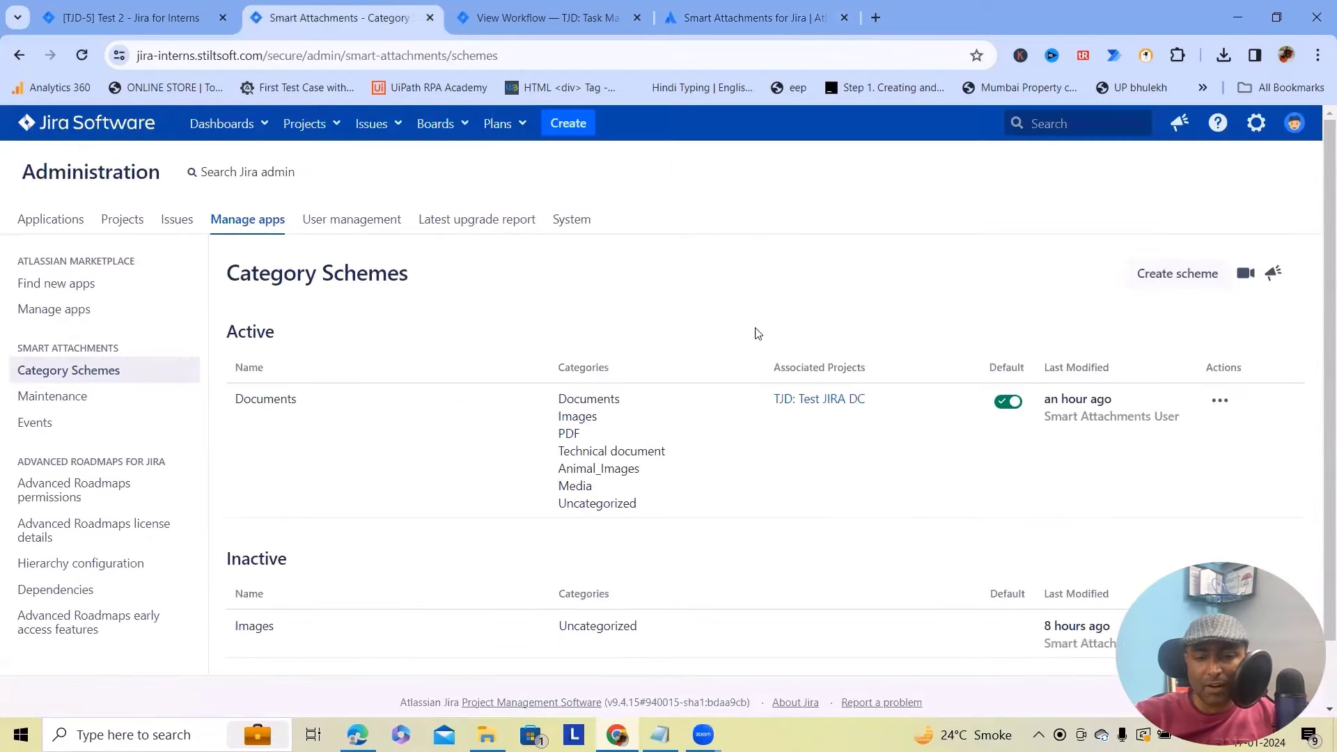
Open the active Documents category scheme for editing and review its settings and attachment categories
left_click(1220, 400)
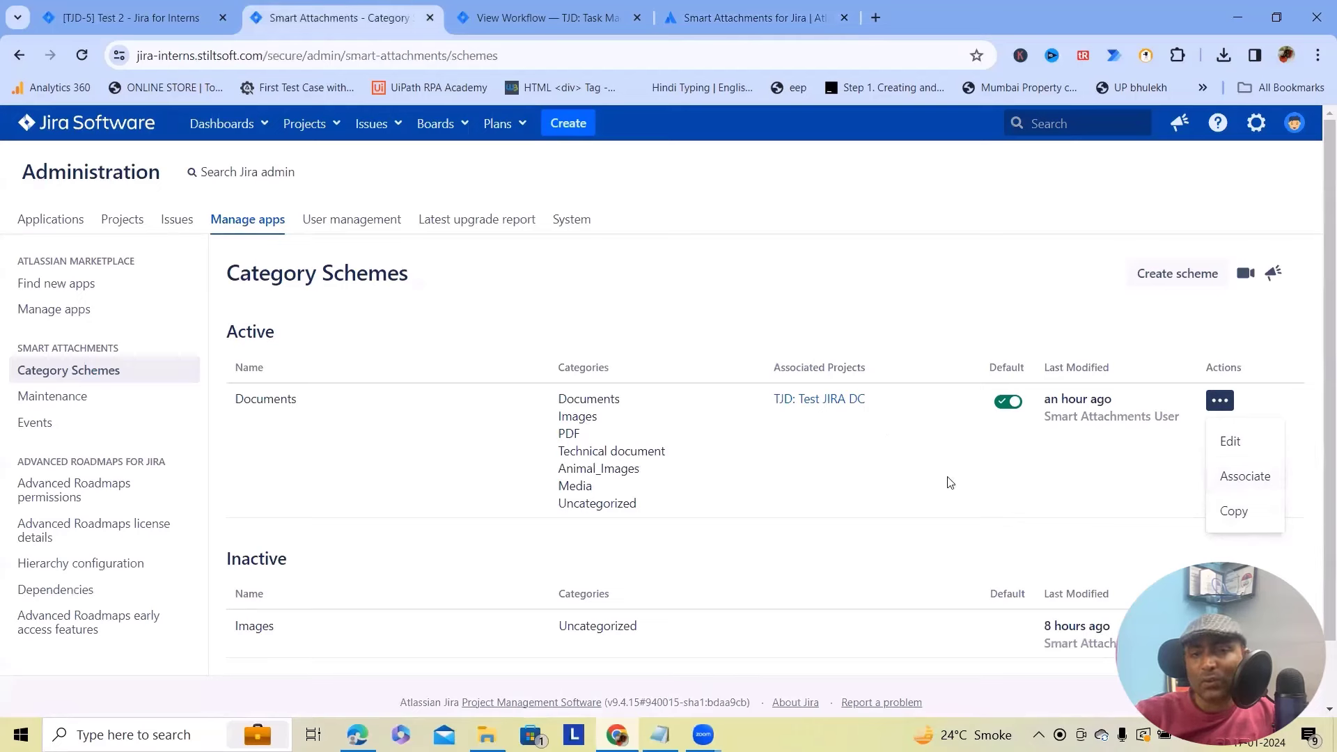
left_click(1229, 442)
scroll(627, 418, "down", 2)
scroll(606, 369, "down", 5)
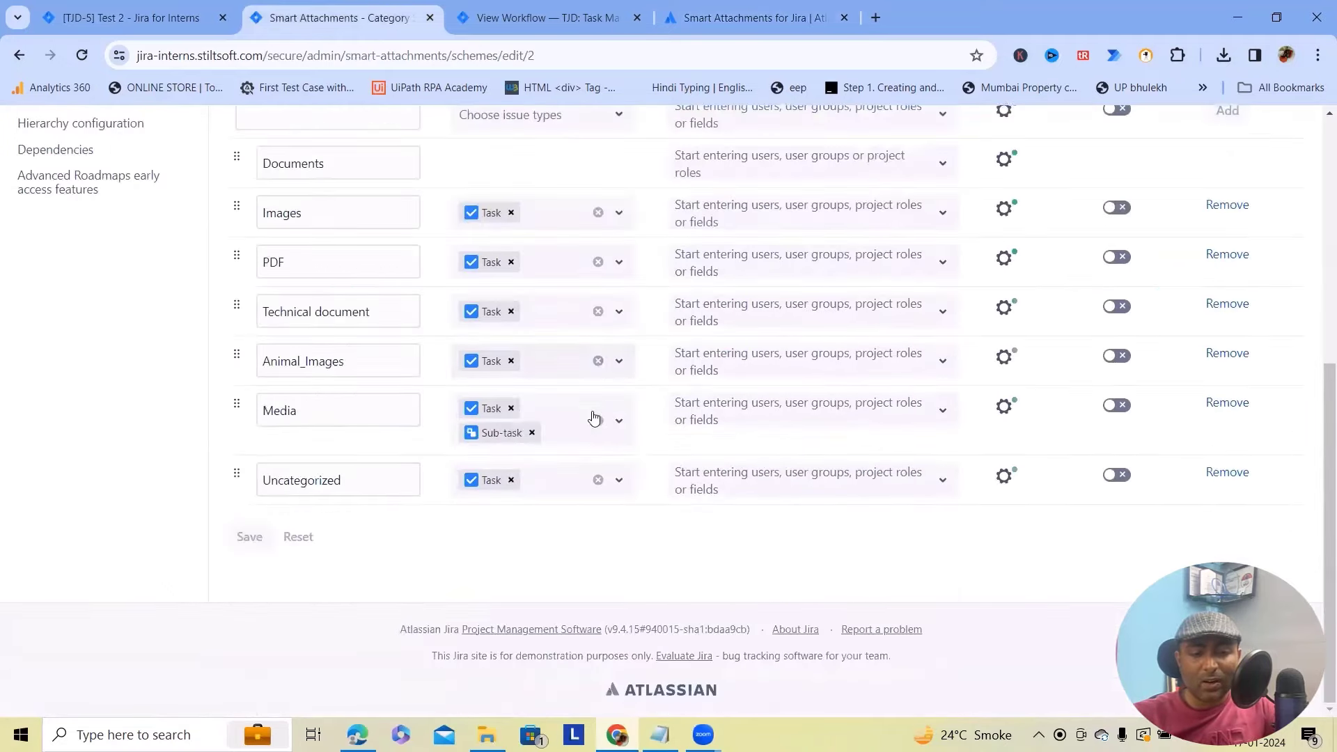
scroll(573, 472, "up", 6)
scroll(576, 488, "down", 4)
scroll(575, 491, "up", 4)
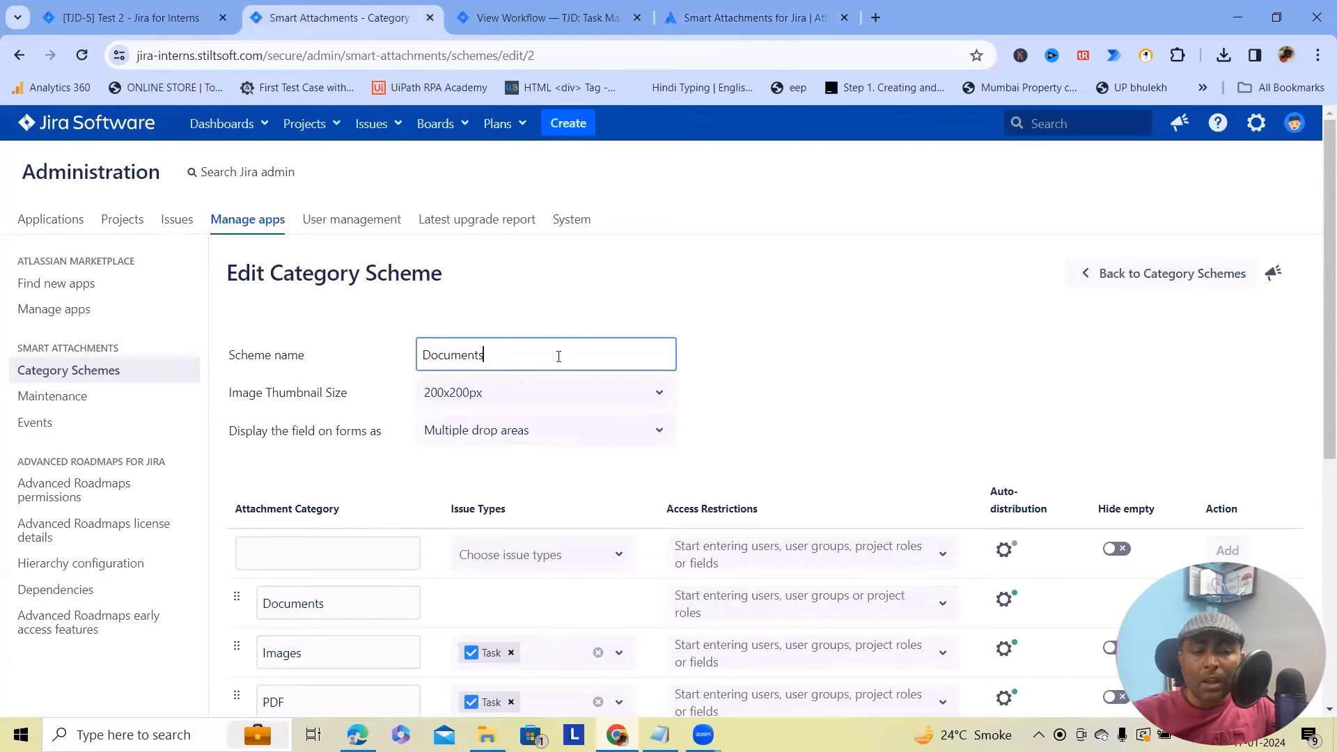
Enter Review as the name of a new attachment category in the Documents scheme
left_click_drag(557, 353, 418, 346)
left_click(306, 542)
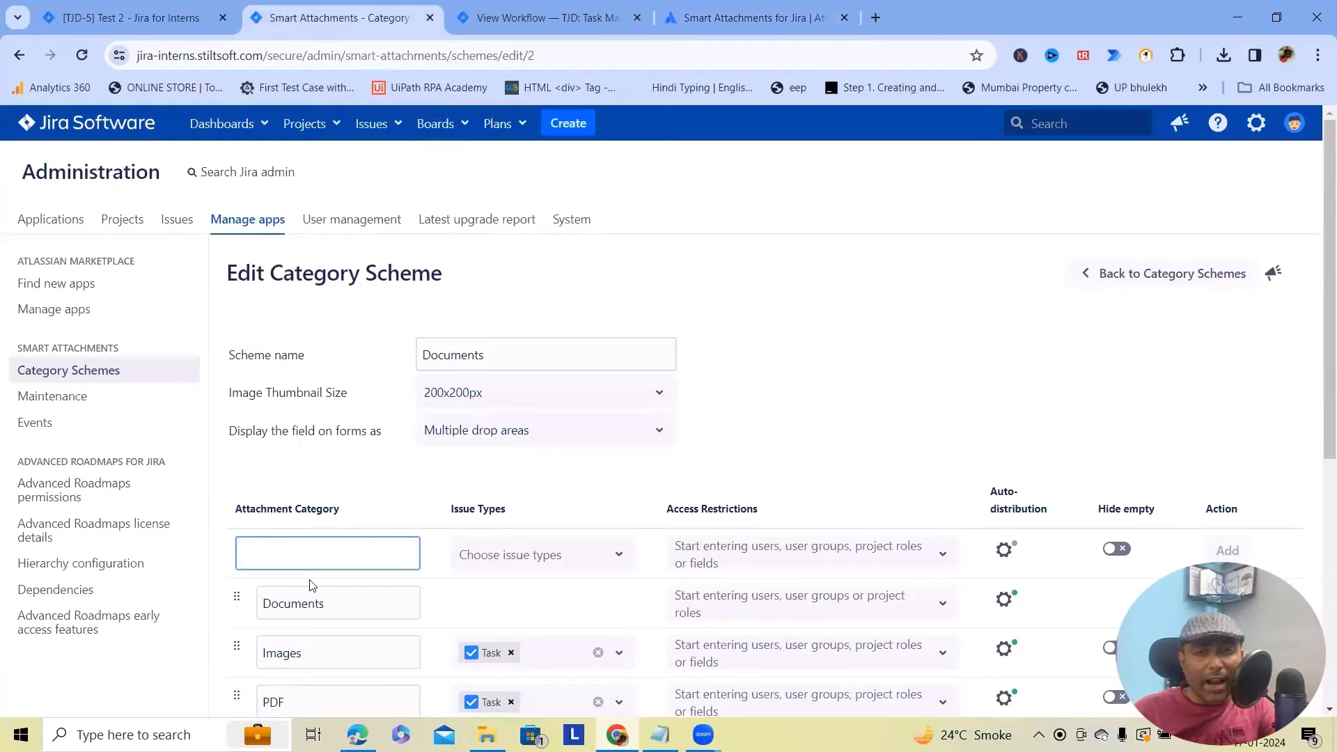
type("Re")
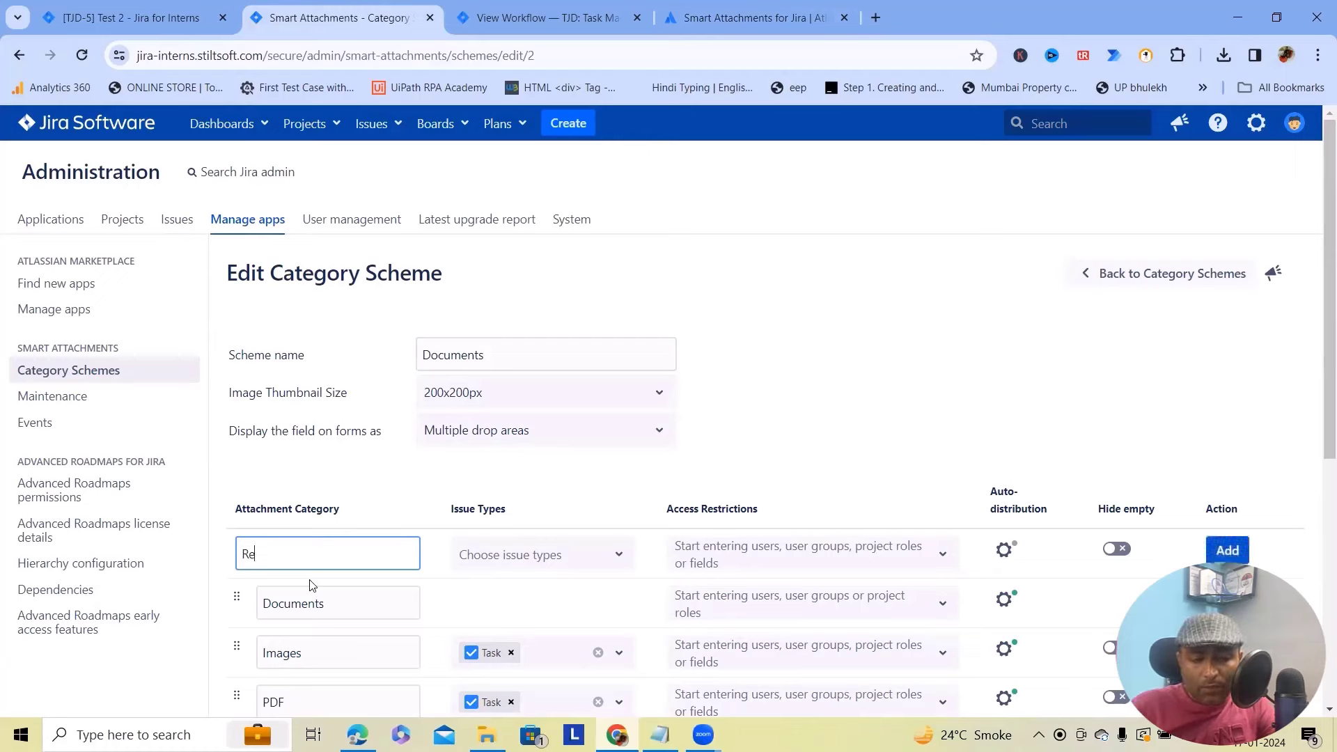
type("view")
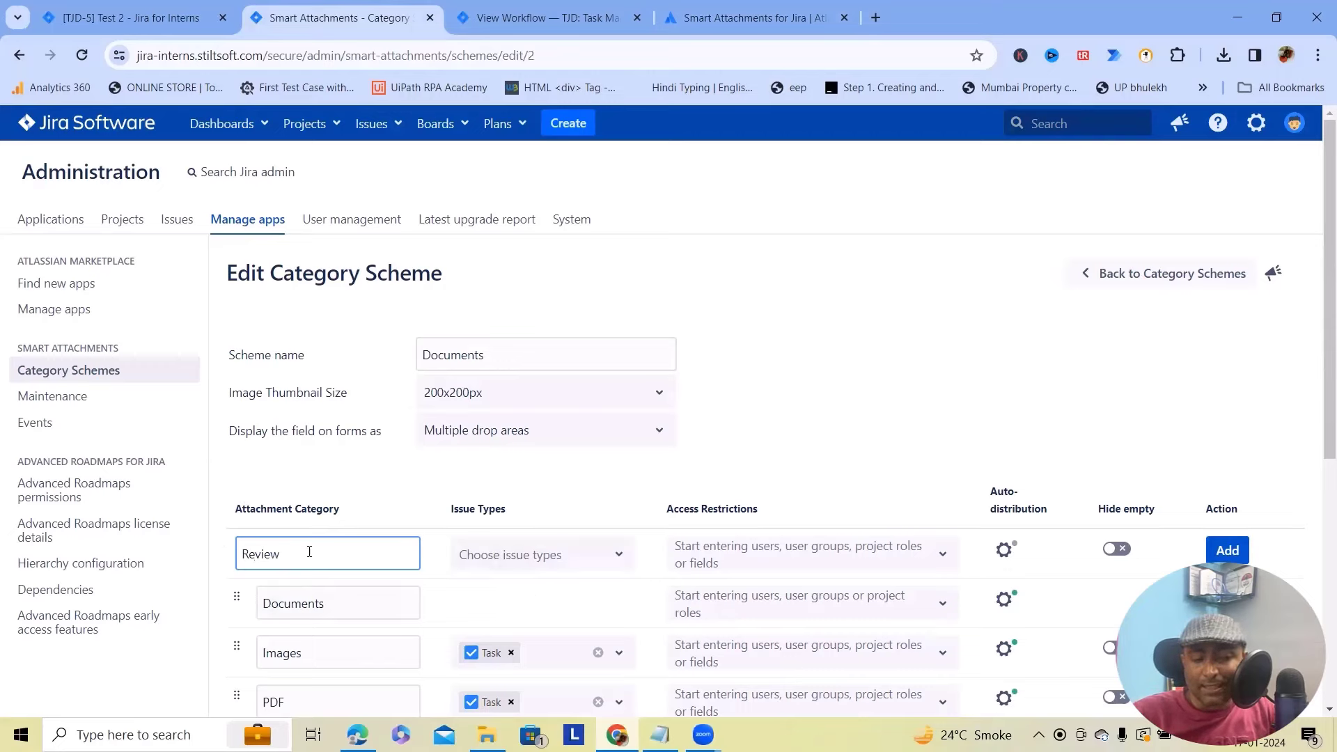
Assign the Task, Epic and Story issue types to the new Review category
left_click(509, 562)
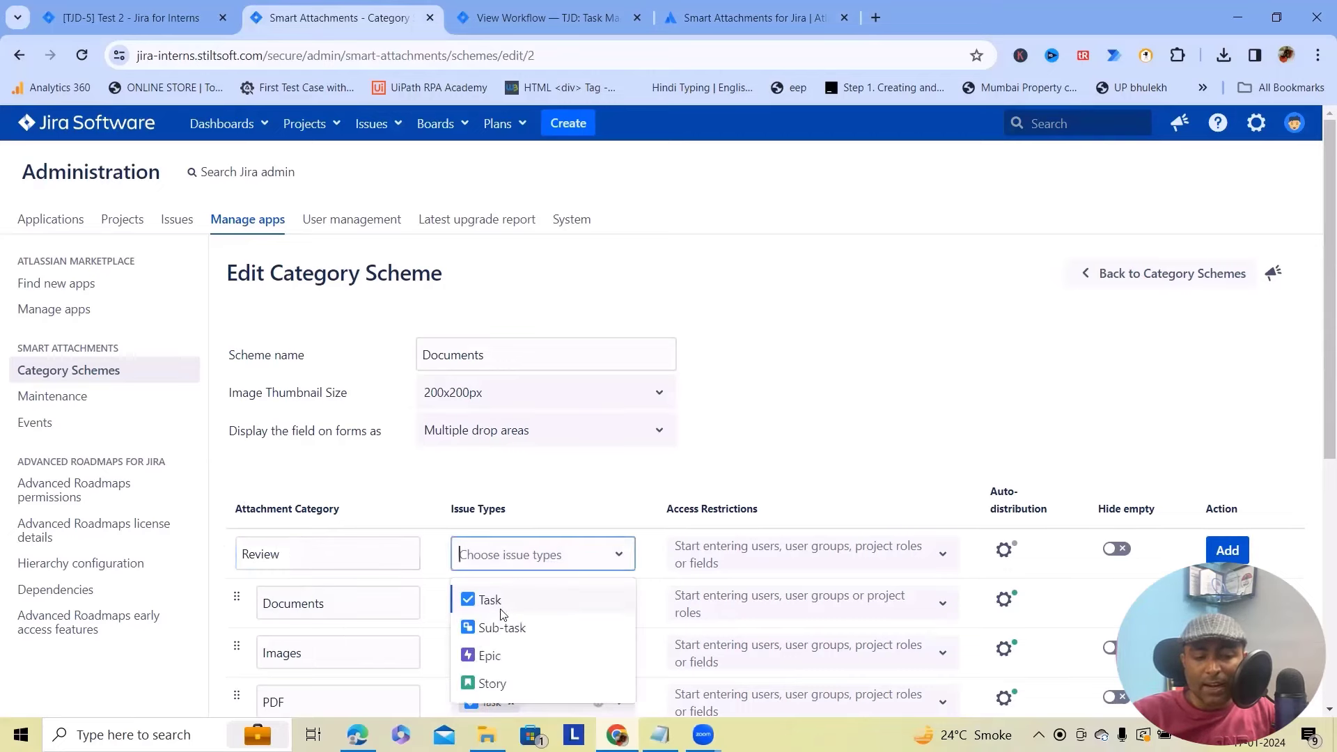
left_click(500, 603)
left_click(596, 568)
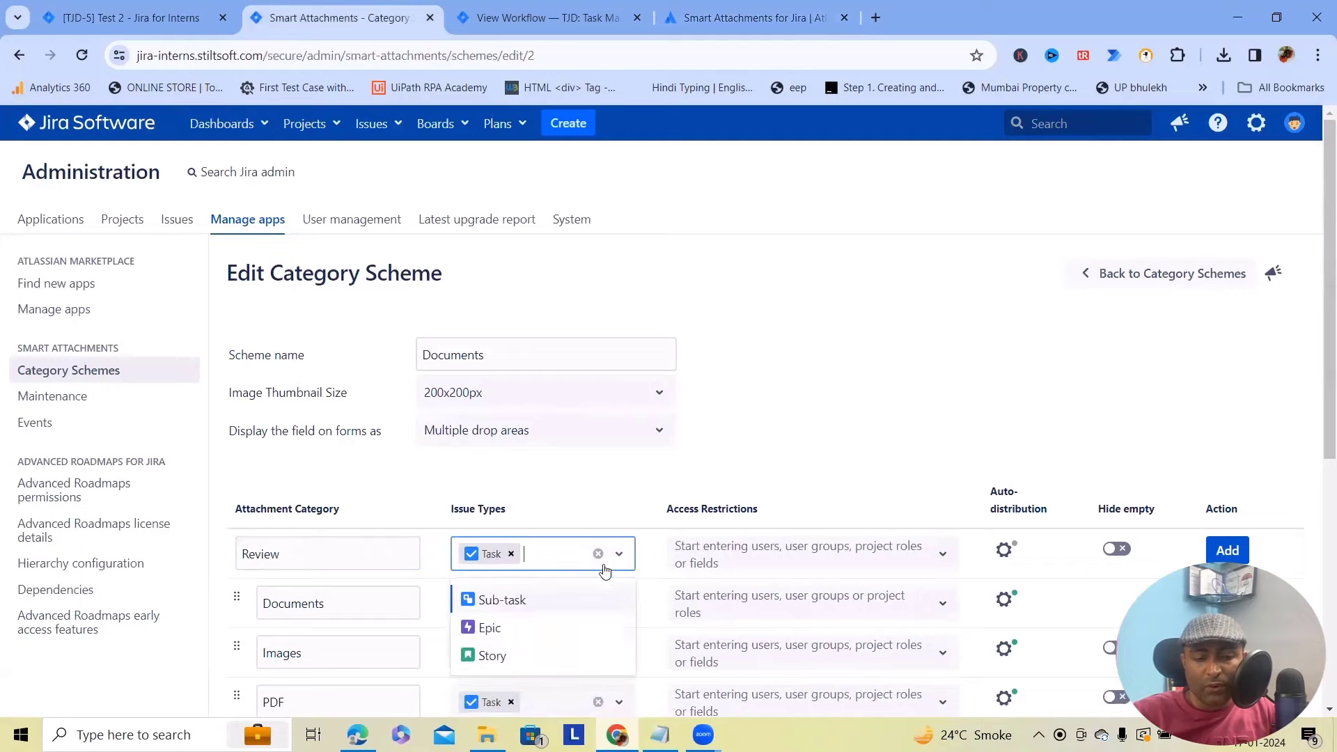
left_click(487, 629)
left_click(617, 568)
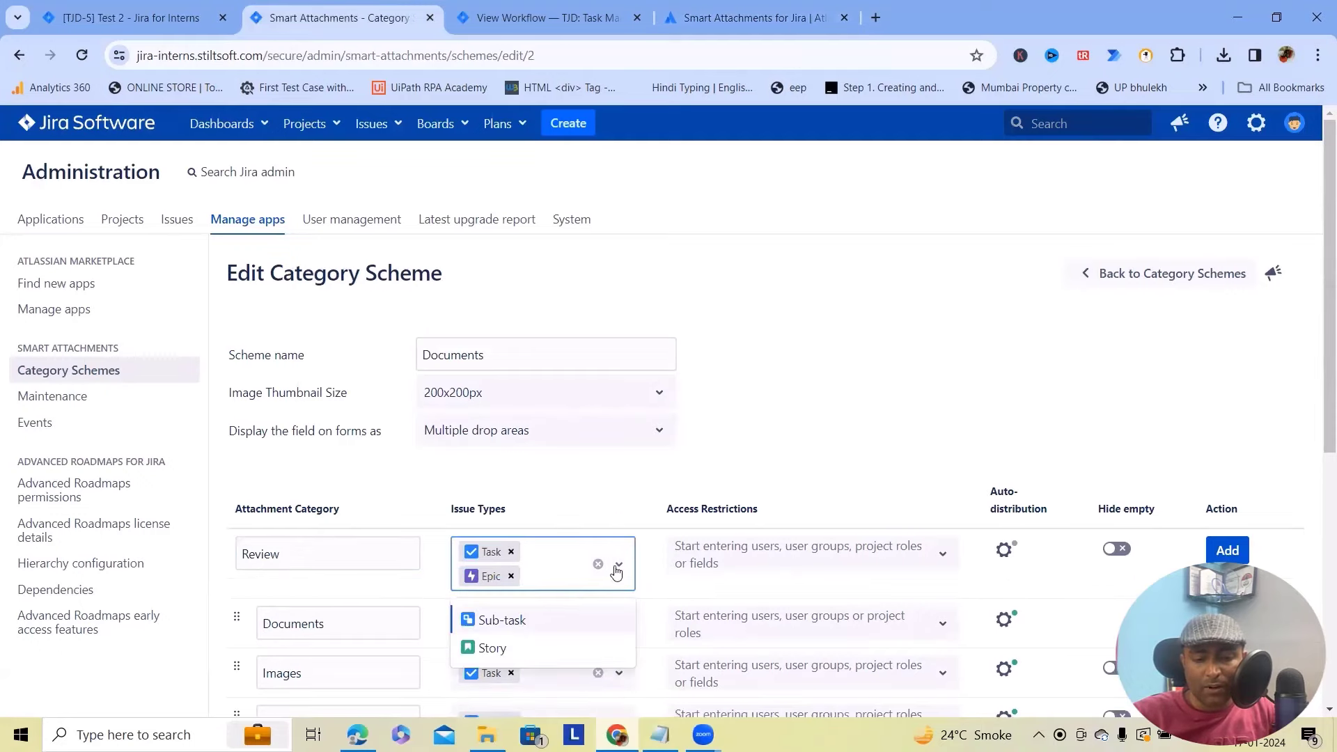
left_click(494, 648)
scroll(949, 546, "down", 1)
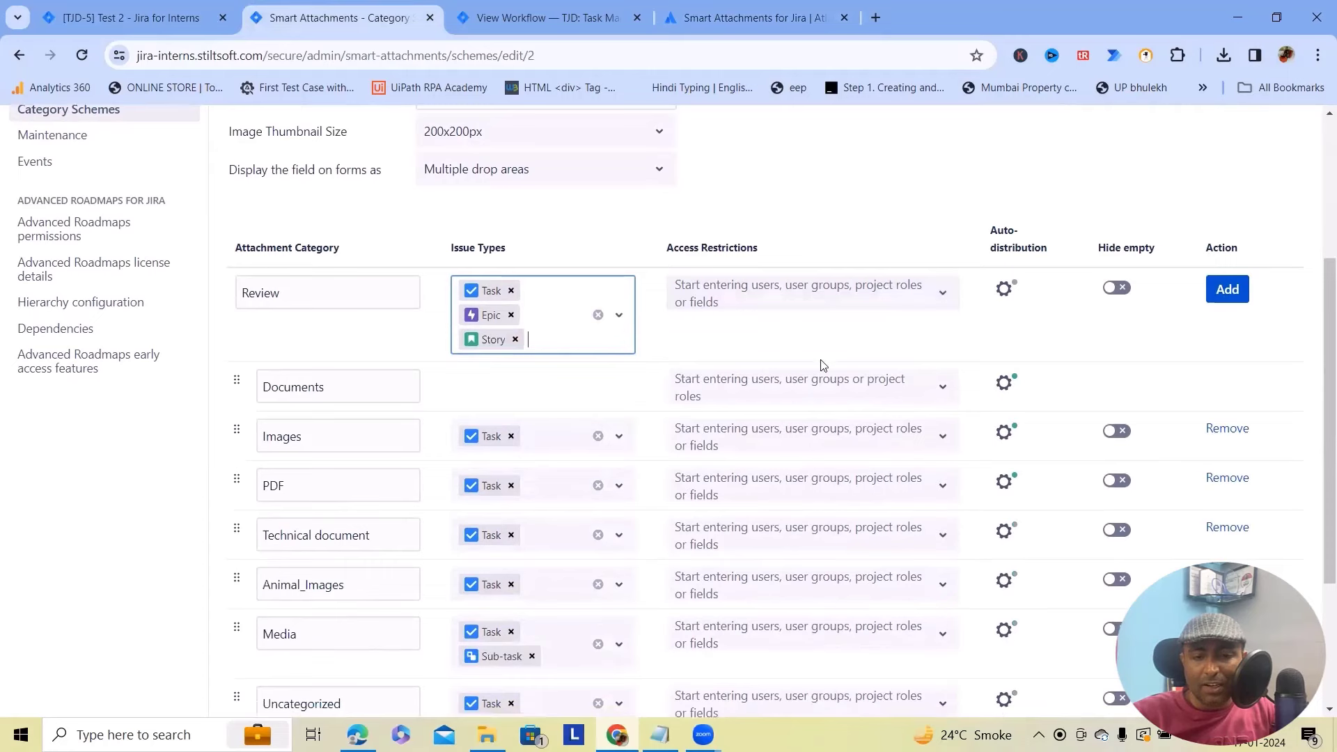
Save the Review category's distribution rule with the Name pattern match type and an empty value, and add the category to the scheme
left_click(792, 288)
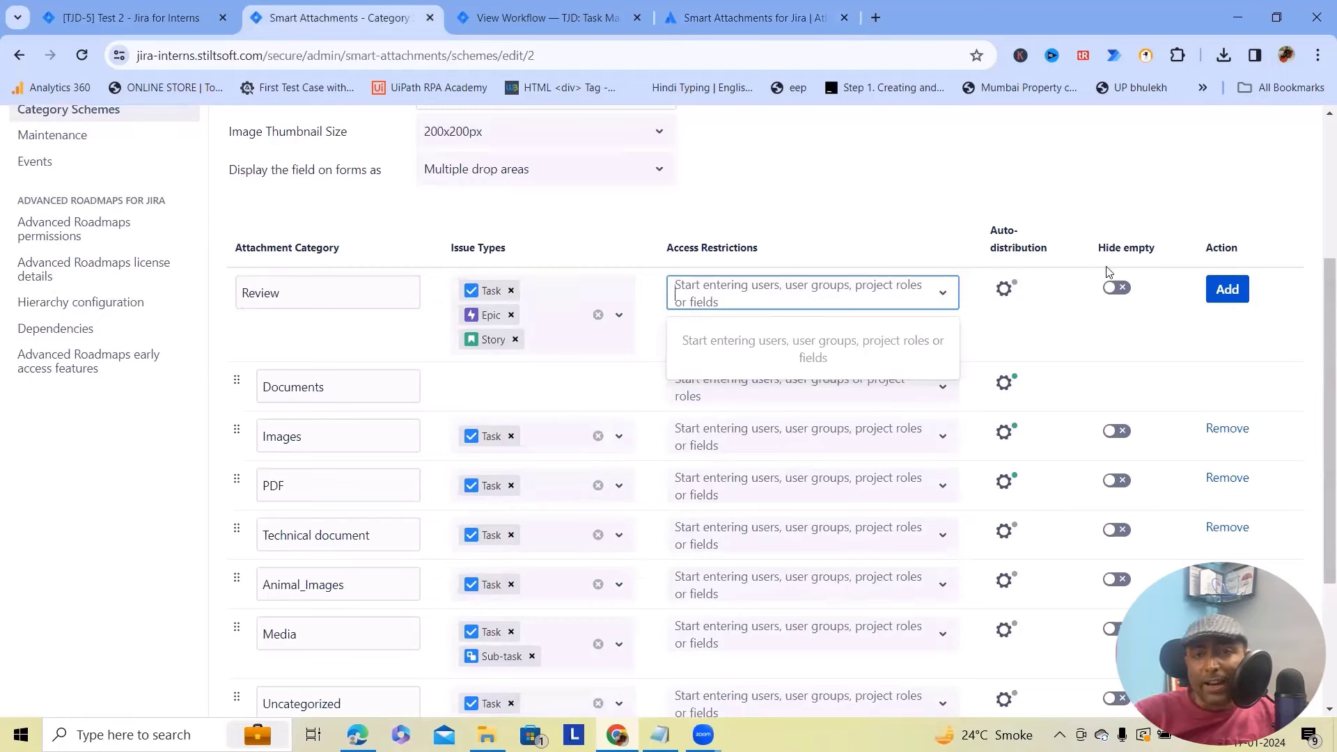
left_click(1010, 290)
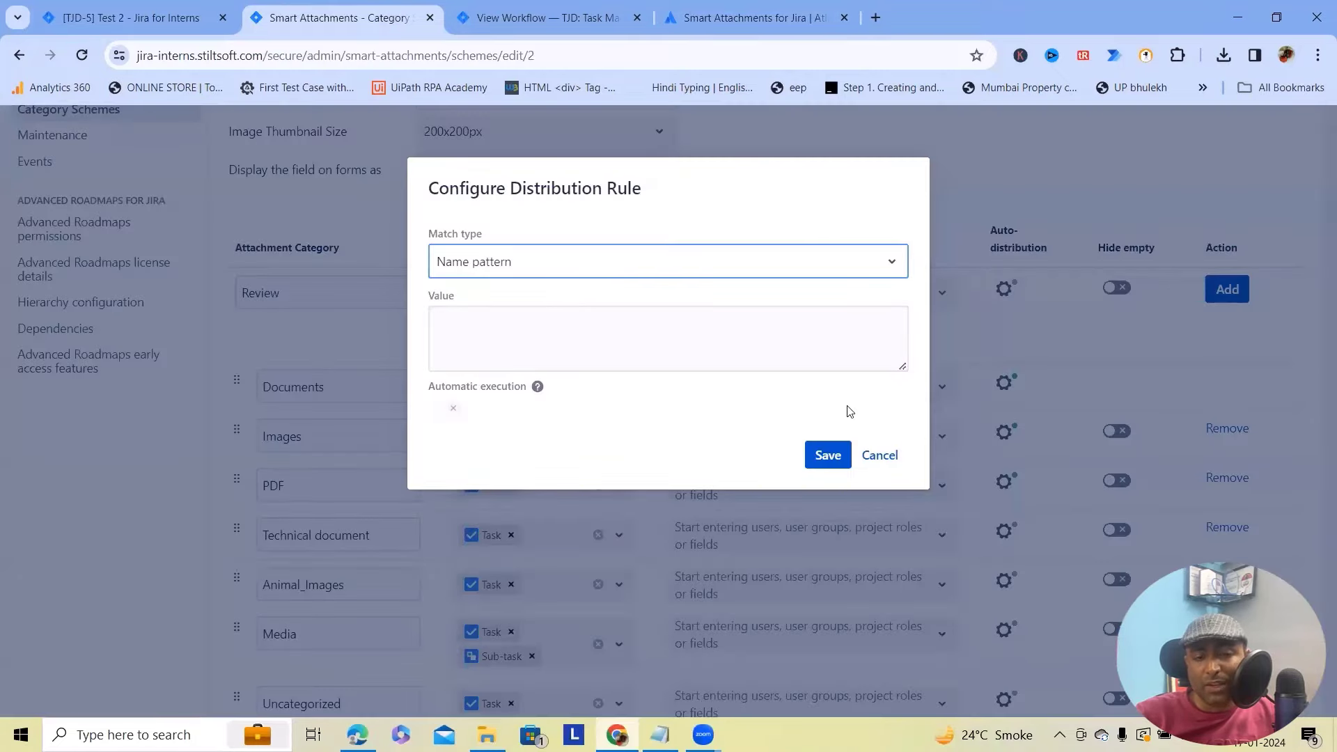
left_click(828, 455)
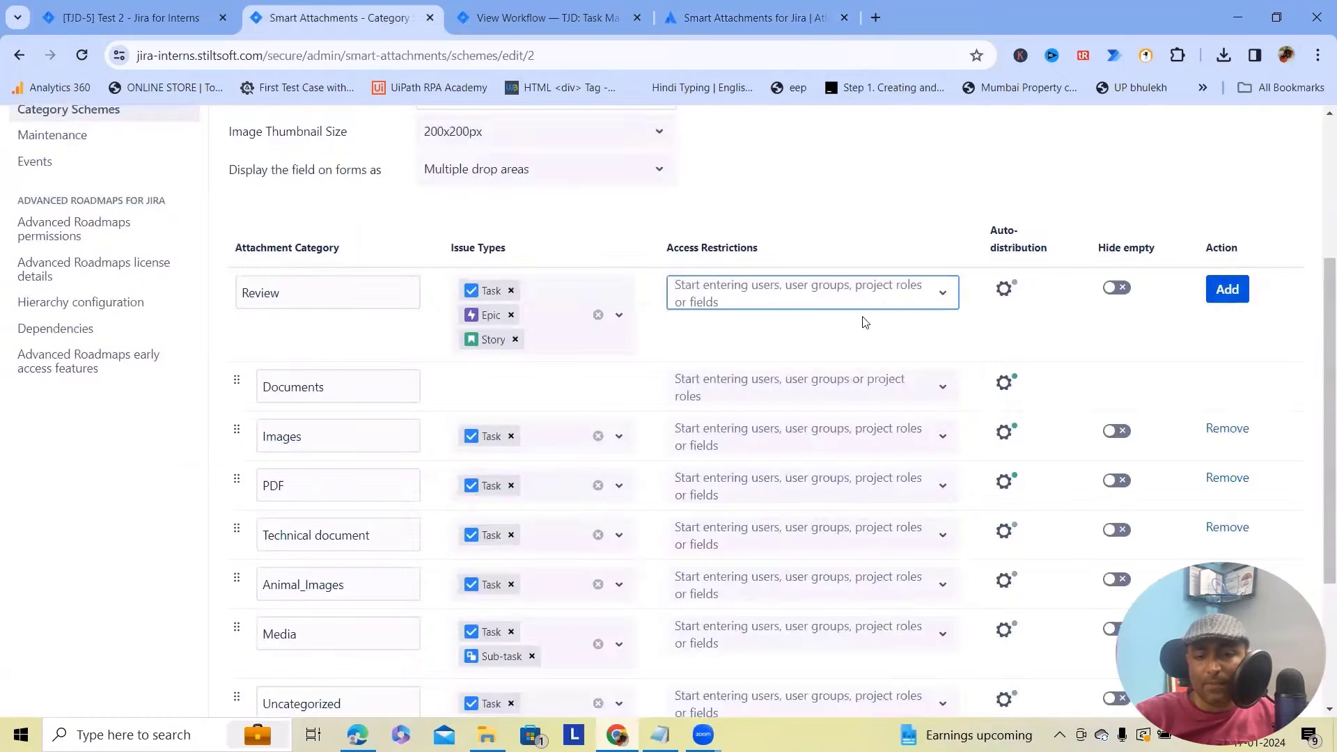
left_click(1227, 299)
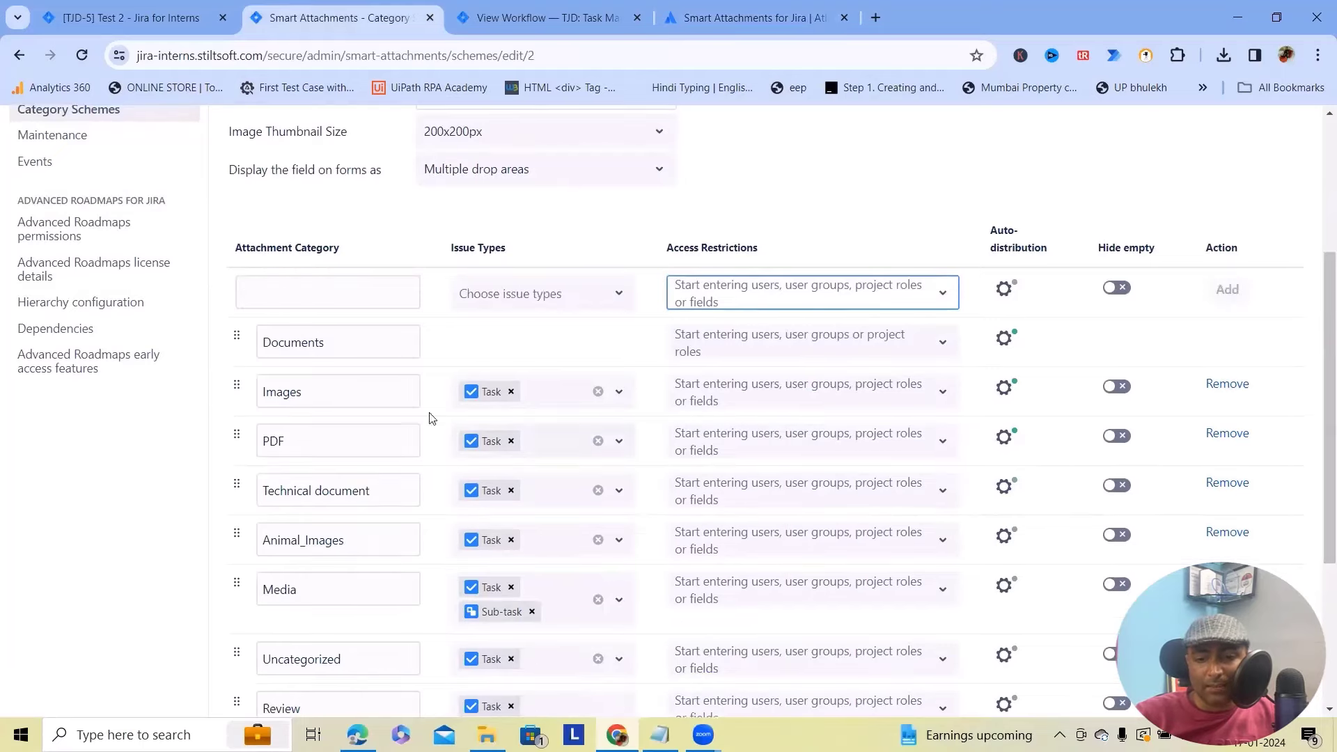
Save the changes to the Documents category scheme and check for the Review category among the attachments of issue TJD-5
scroll(522, 473, "down", 5)
left_click(249, 537)
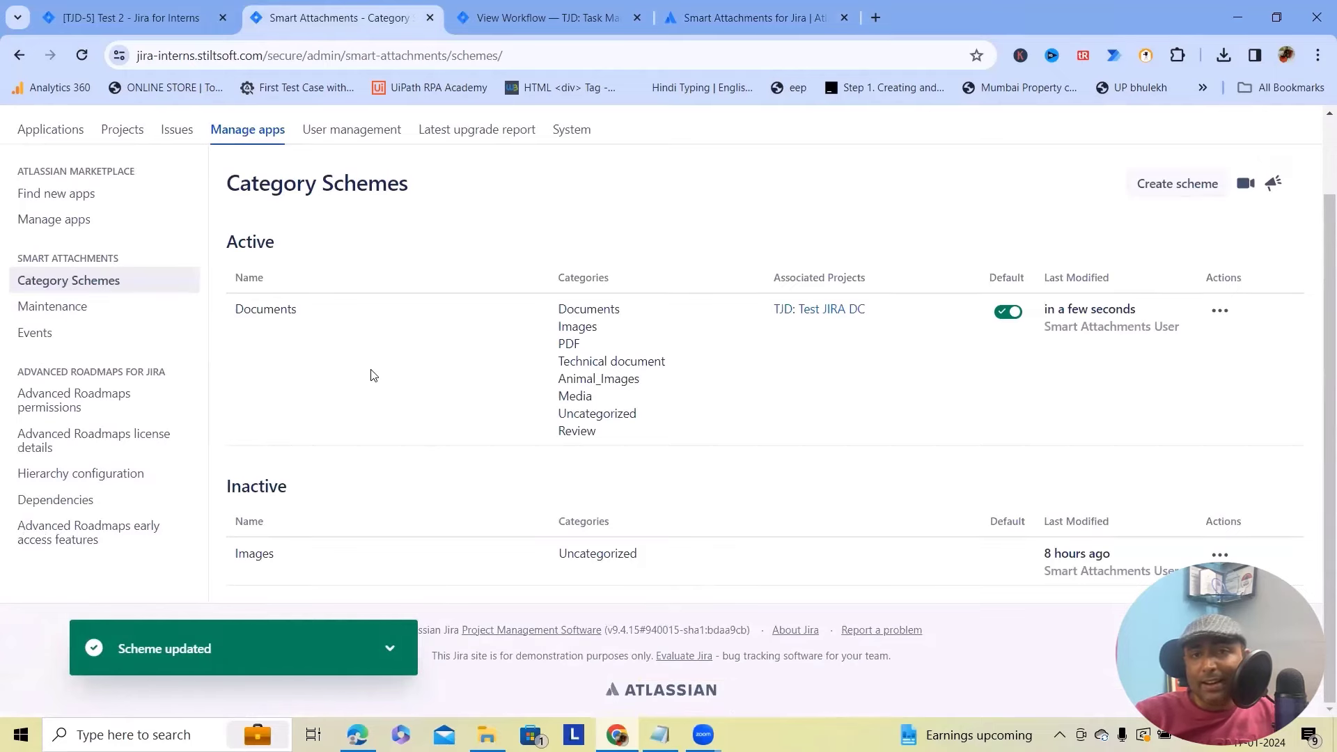
left_click(129, 19)
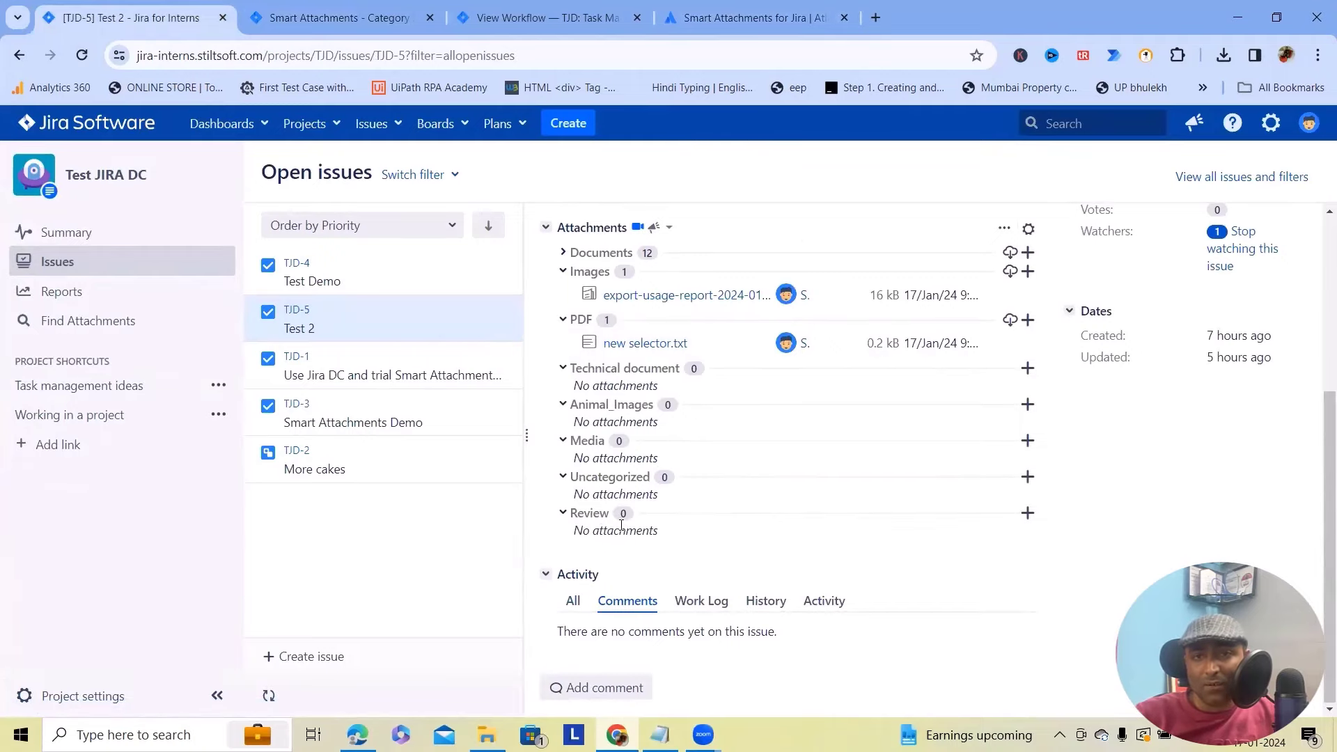
left_click(339, 17)
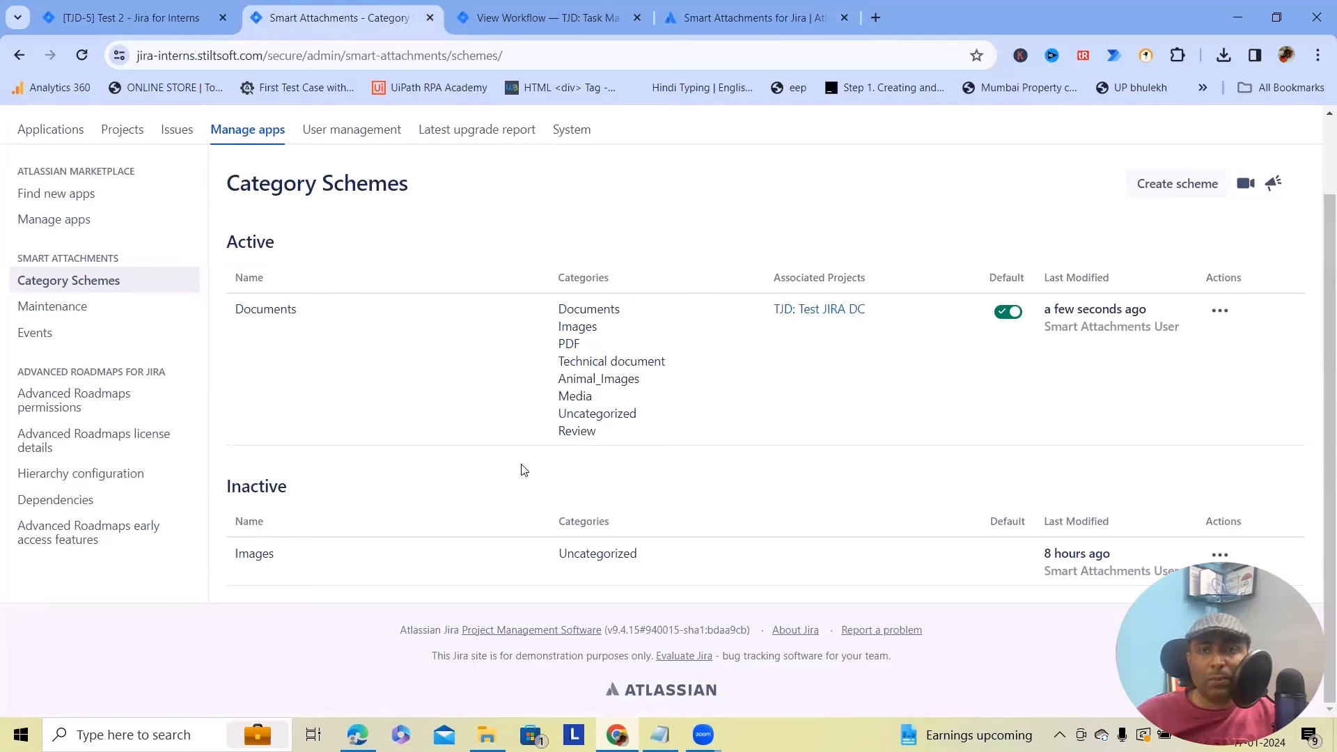
key("ctrl+shift+Tab")
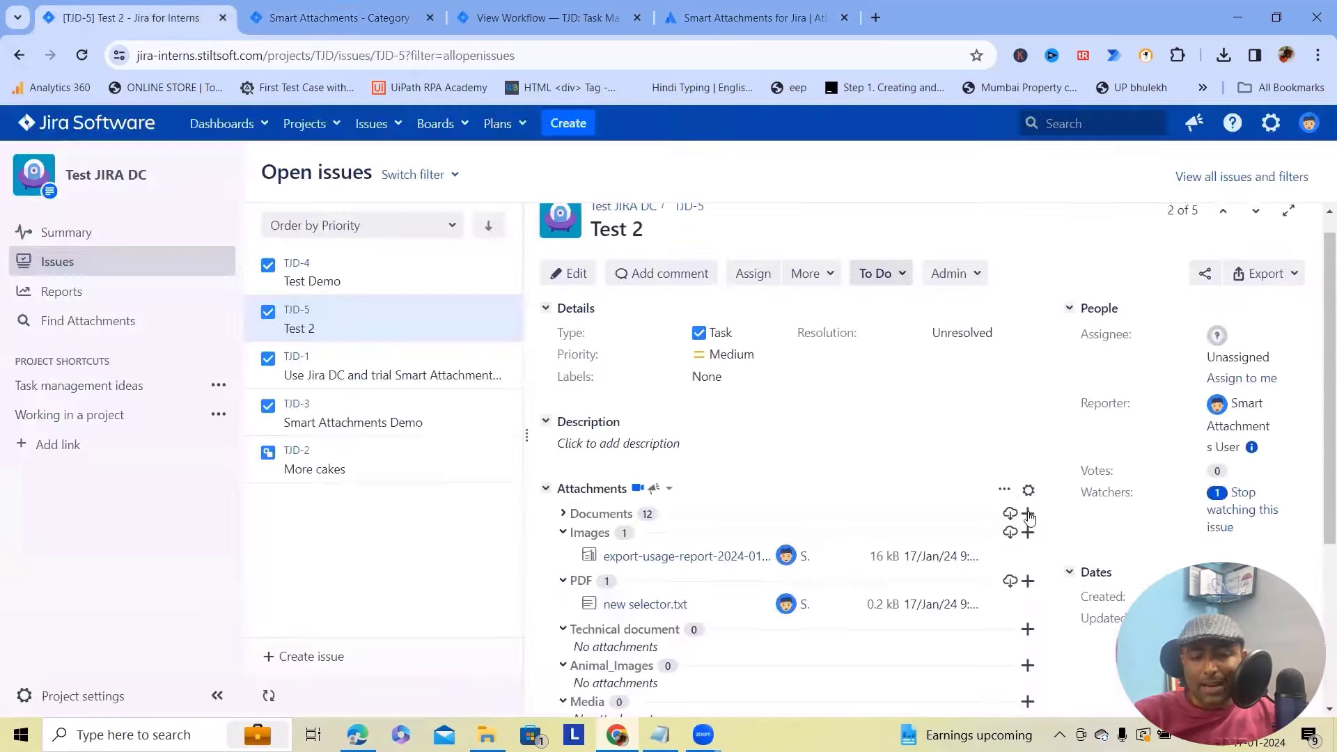
scroll(1009, 507, "down", 3)
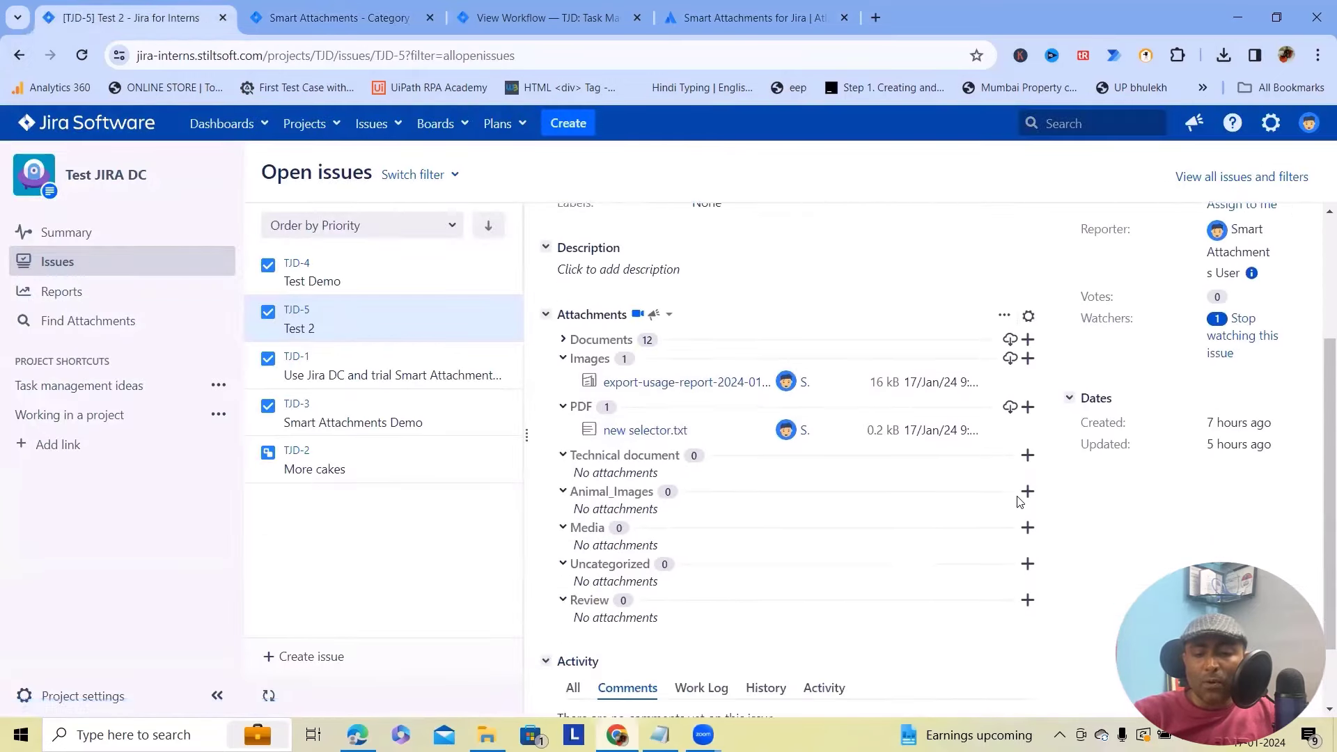
Sort the attachments of issue TJD-5 by date in descending order
left_click(1004, 315)
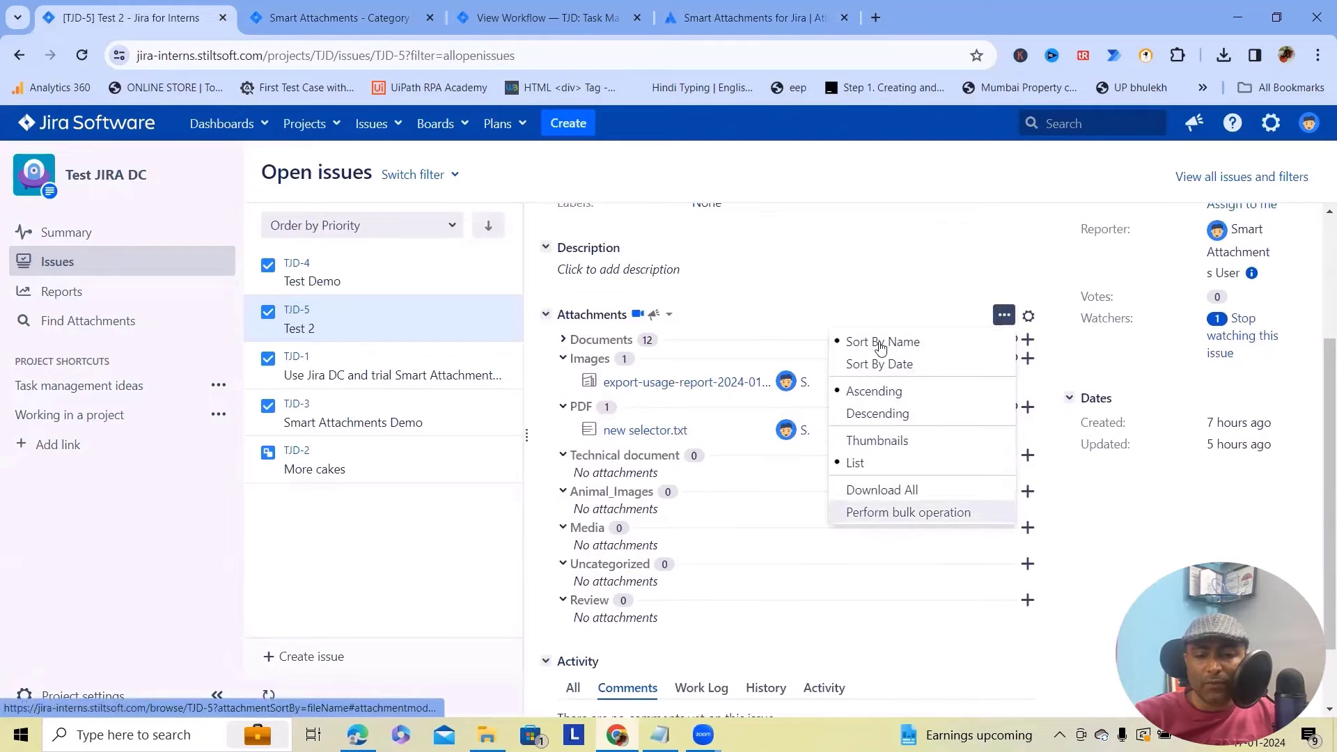
left_click(875, 364)
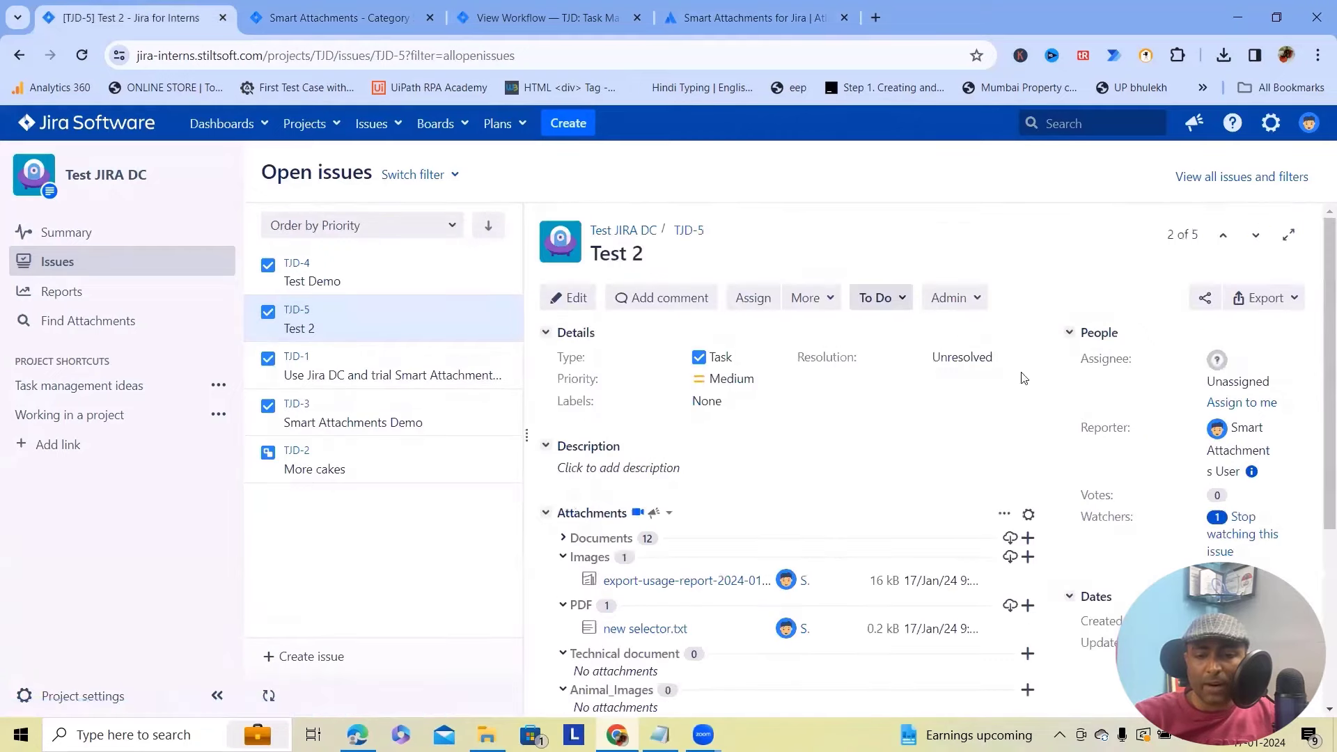
left_click(1004, 339)
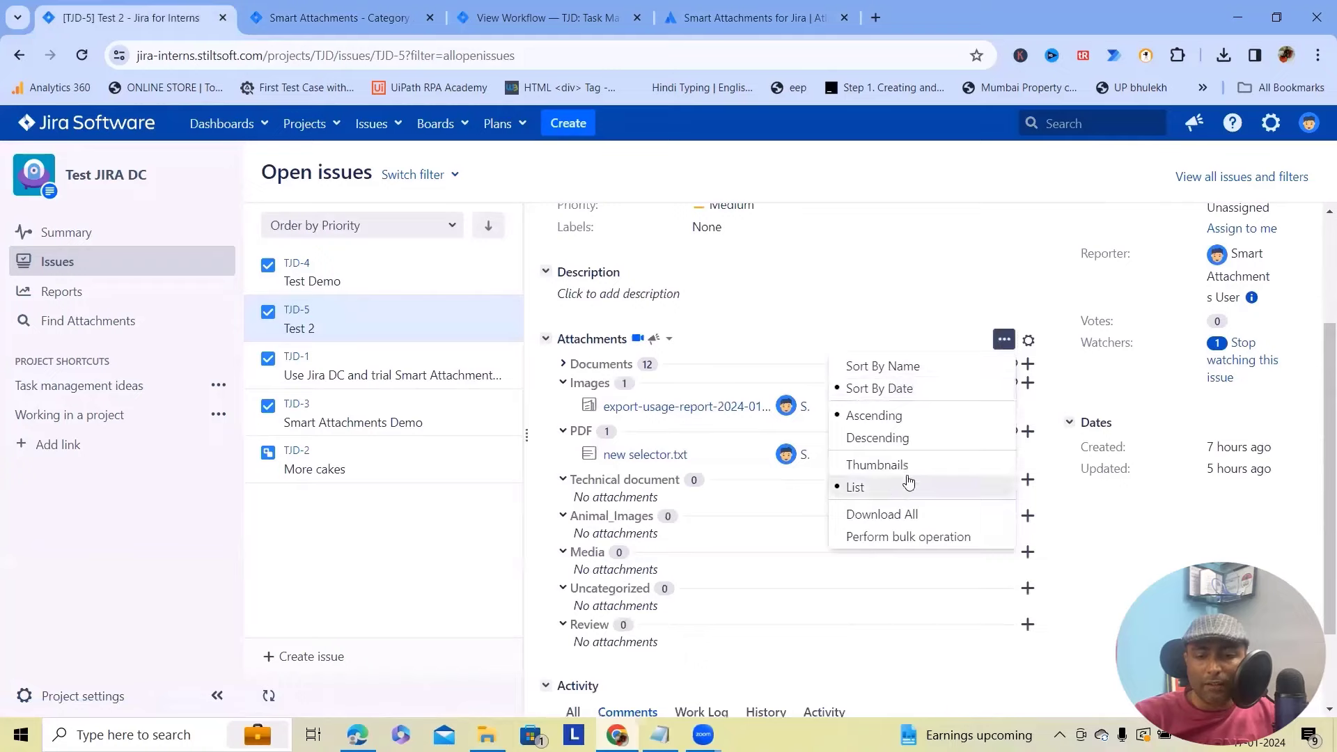
left_click(881, 438)
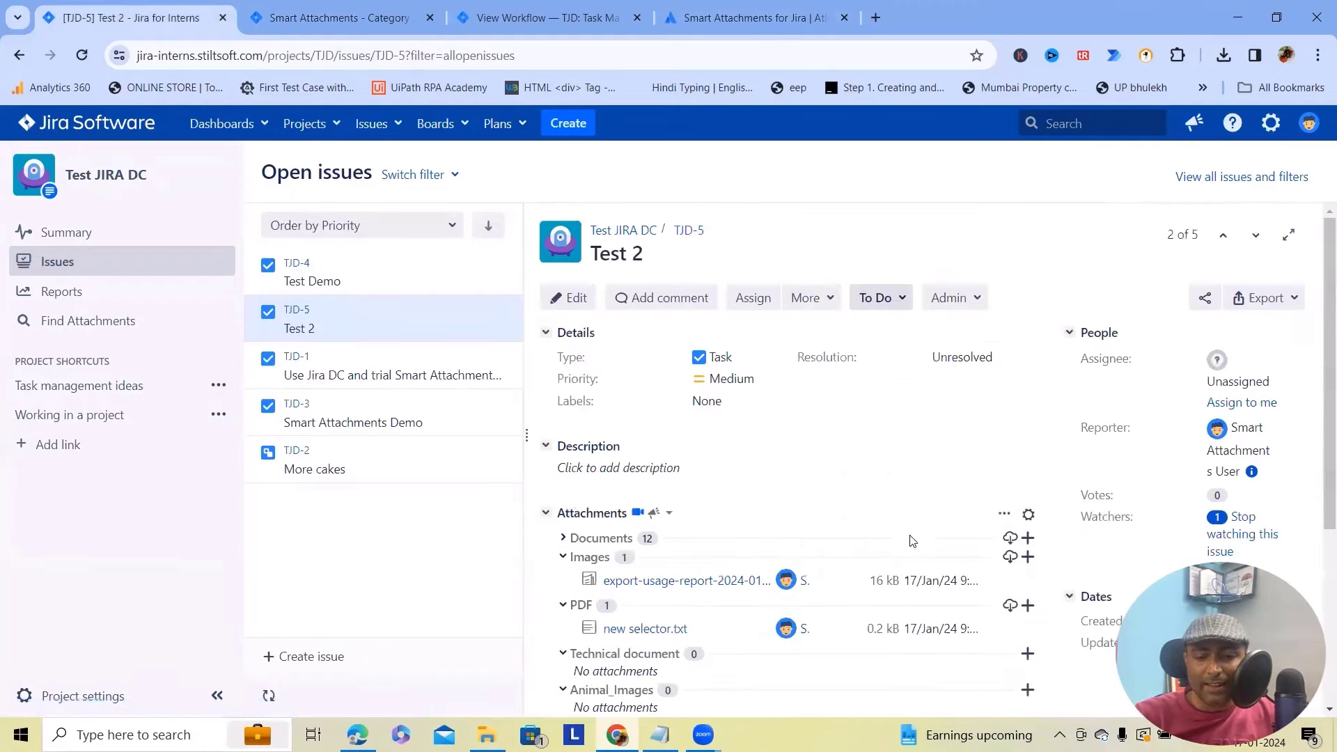
Try the thumbnail view for the issue's attachments and return them to the list view
left_click(1004, 227)
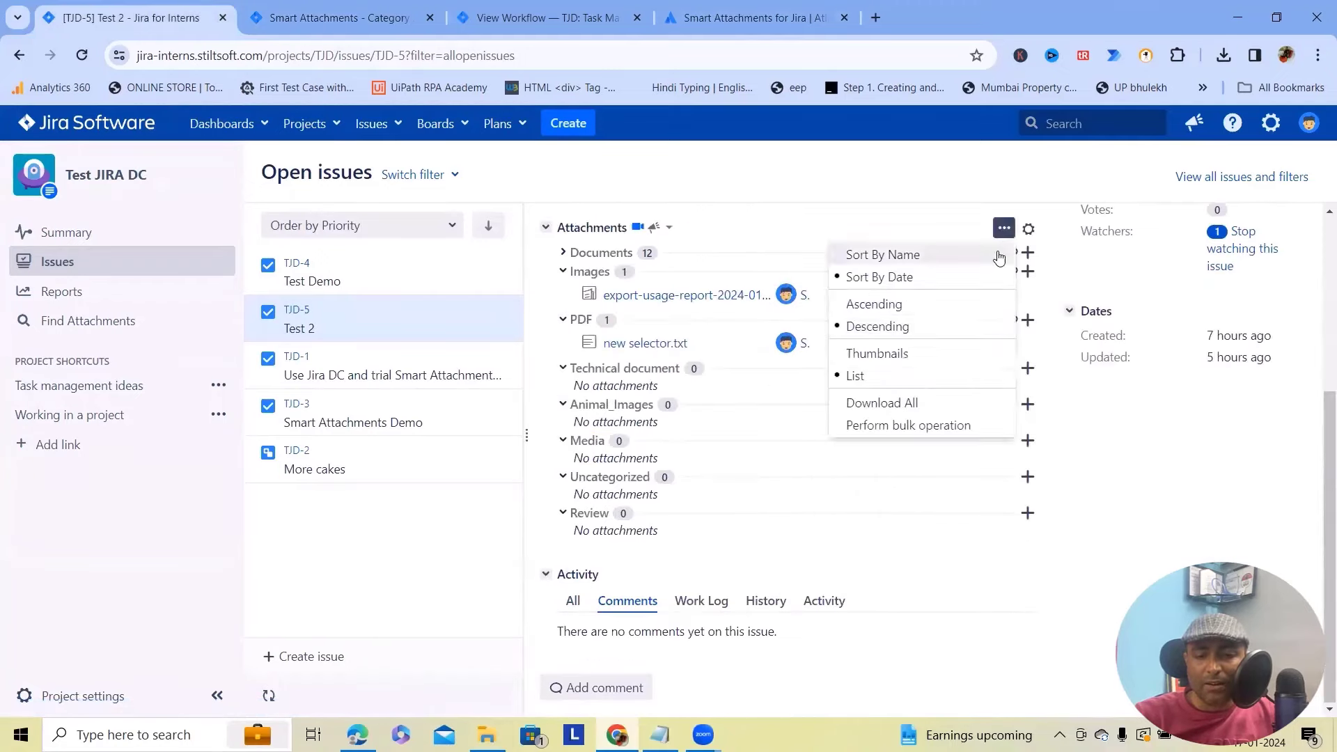
left_click(879, 354)
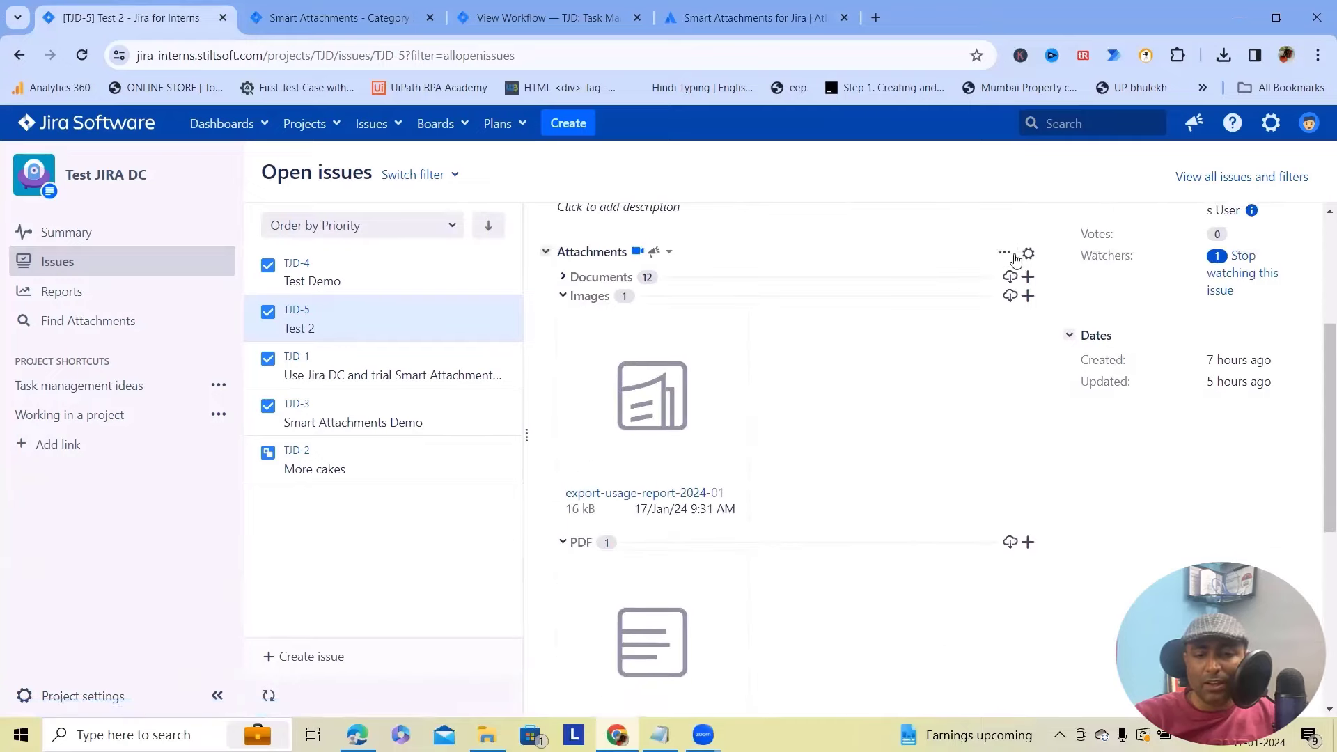
left_click(1004, 252)
left_click(901, 400)
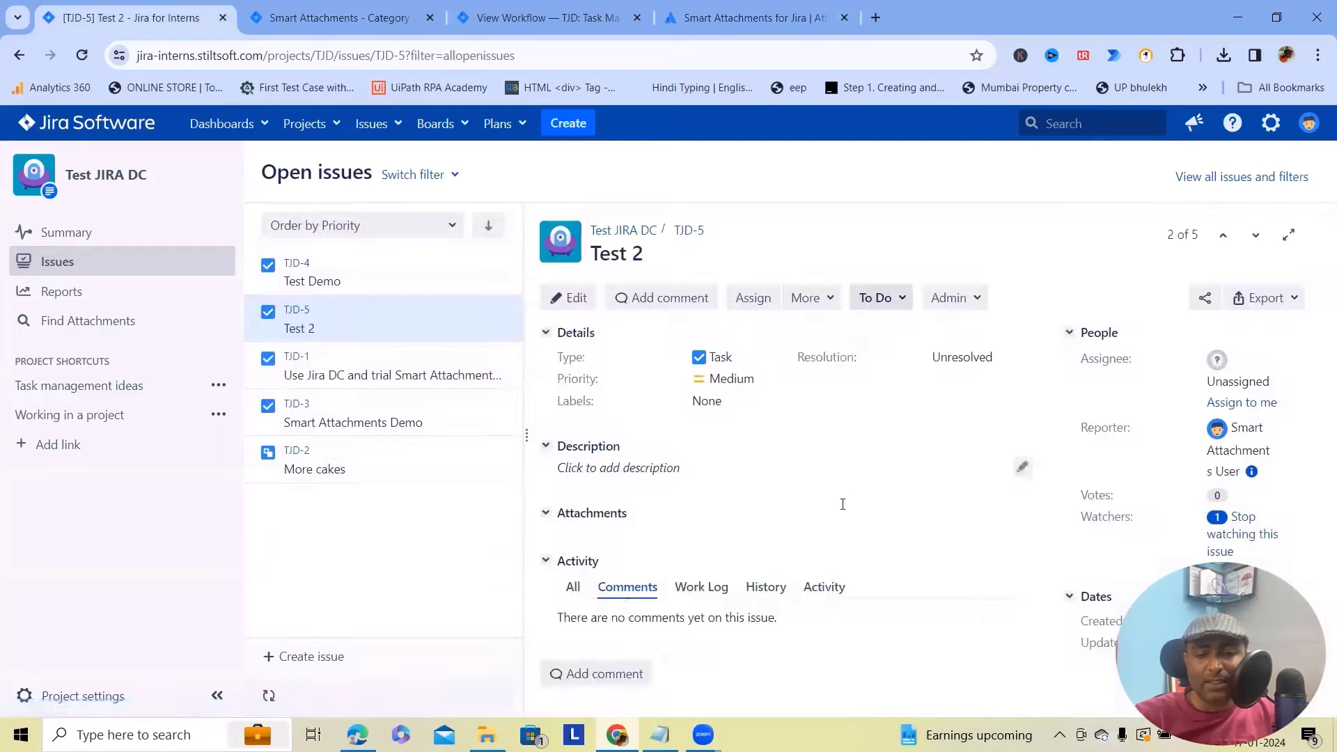
Start a bulk operation, select the Documents, Images, PDF and Technical document categories, and examine the available bulk actions
left_click(1003, 253)
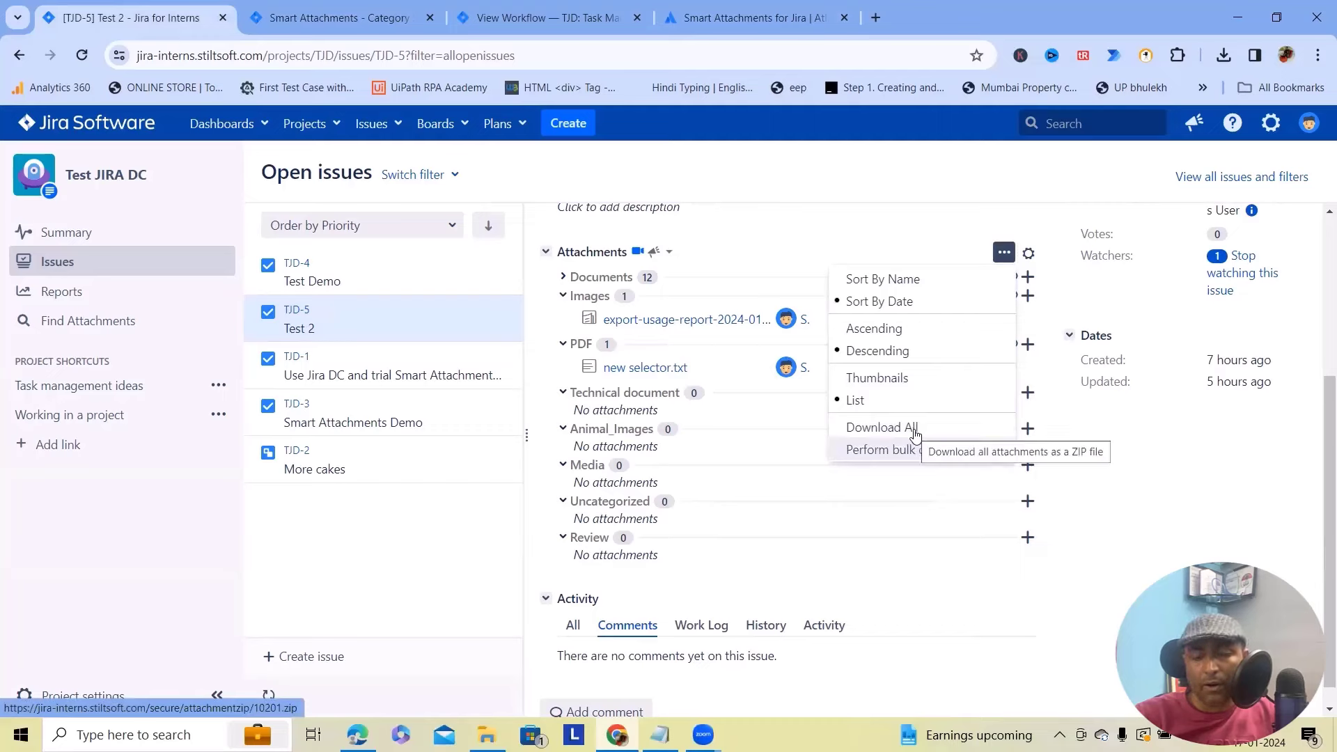
left_click(884, 451)
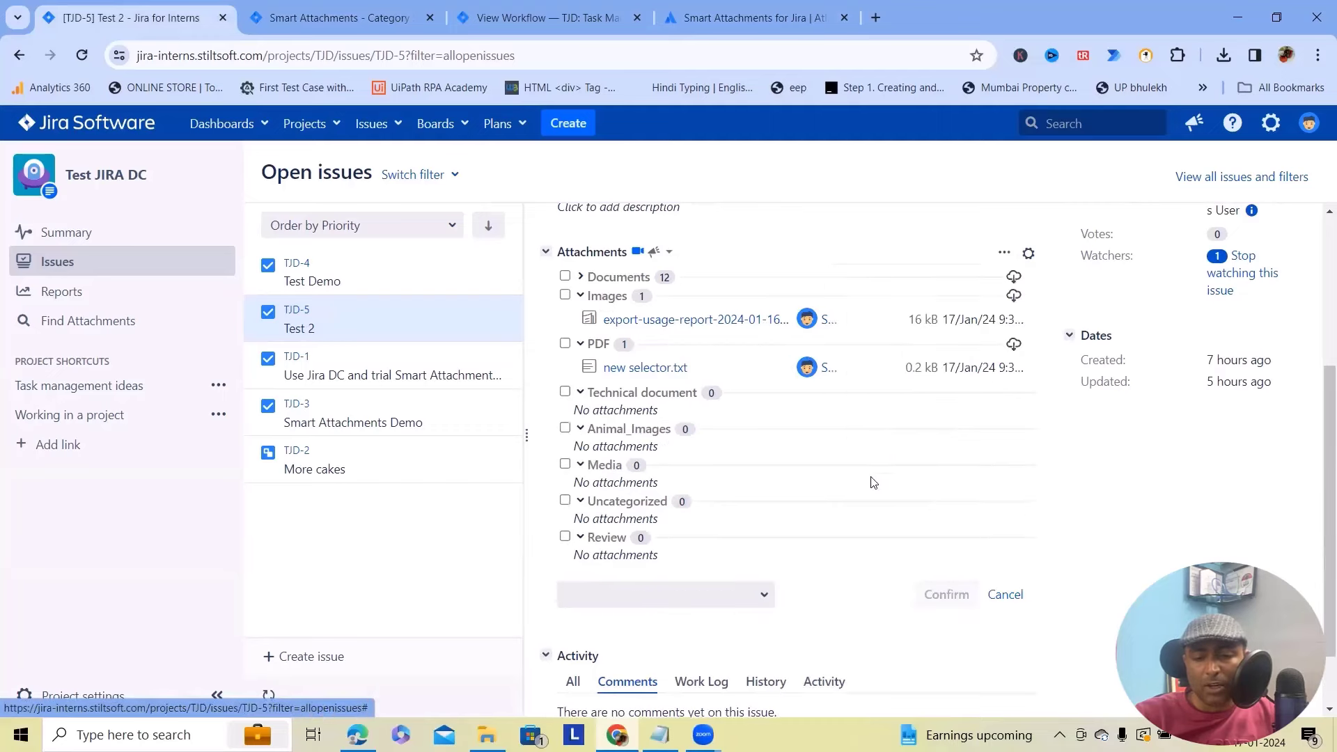
left_click(565, 277)
left_click(564, 295)
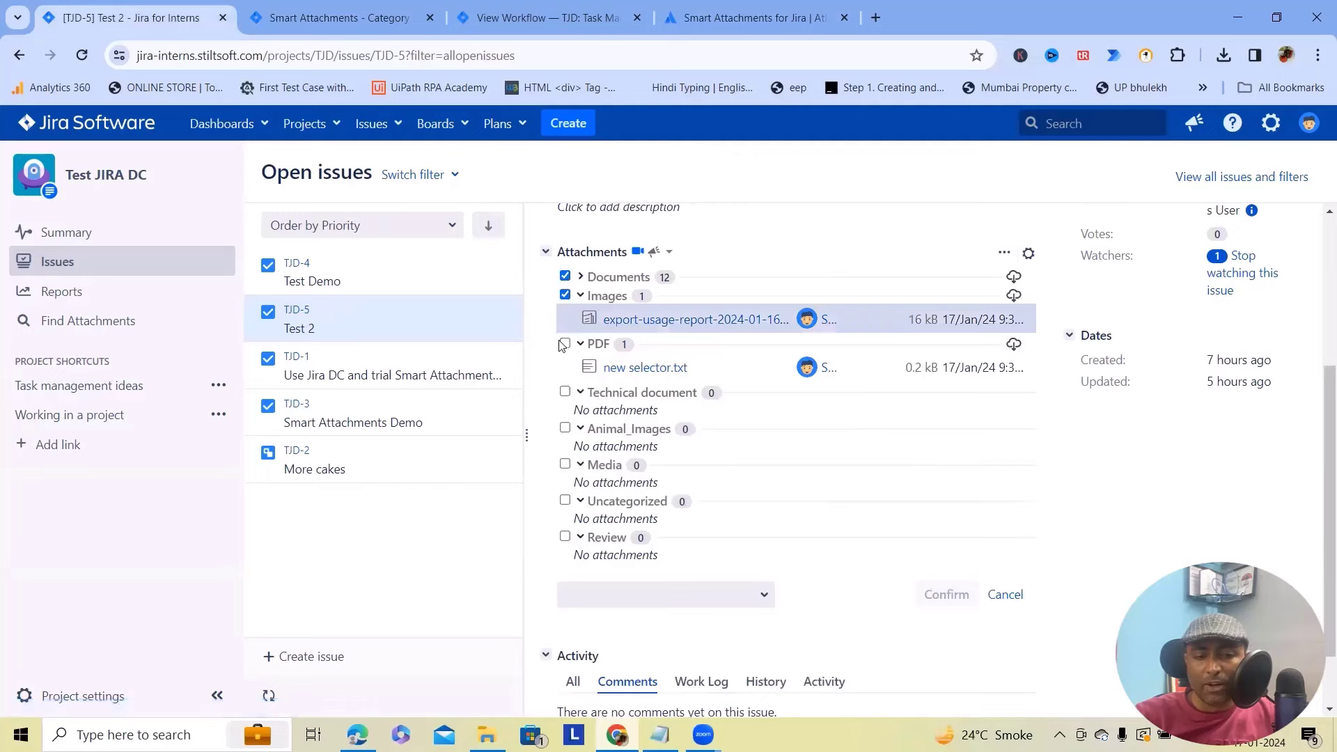
left_click(565, 344)
left_click(565, 392)
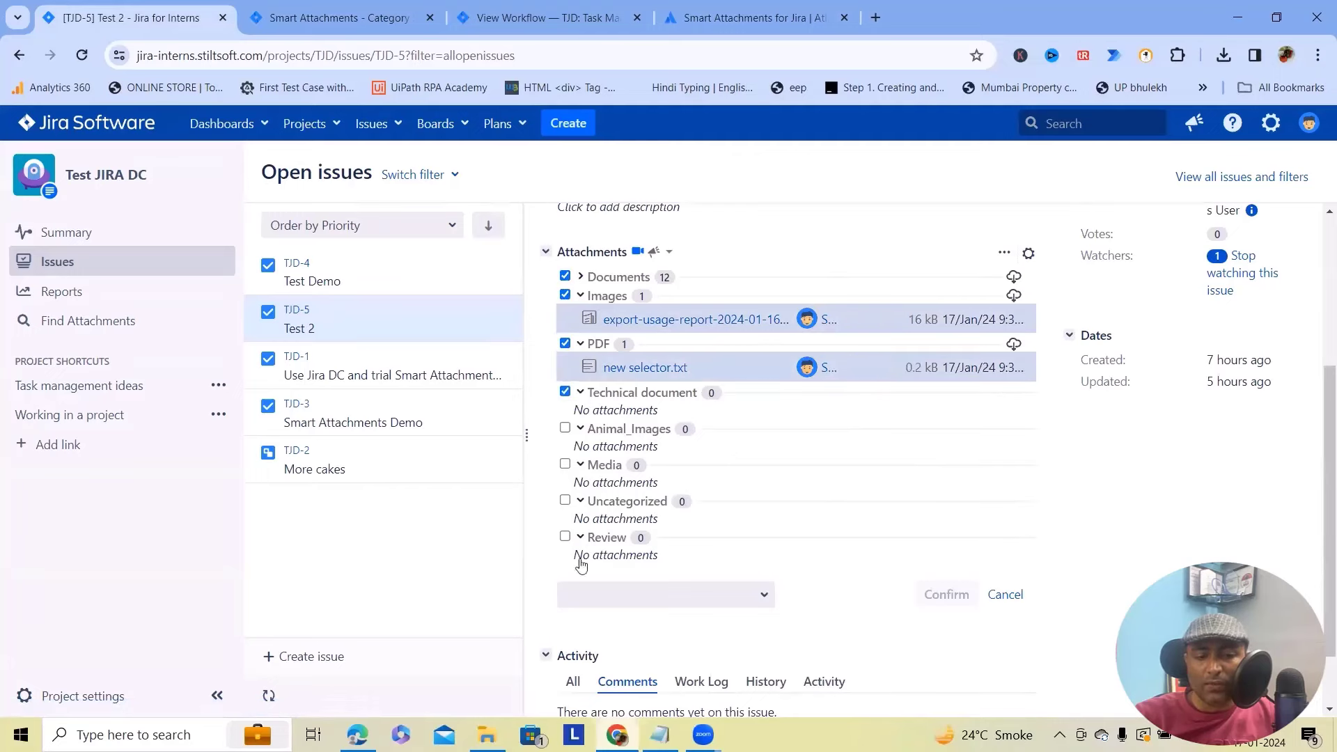
left_click(687, 594)
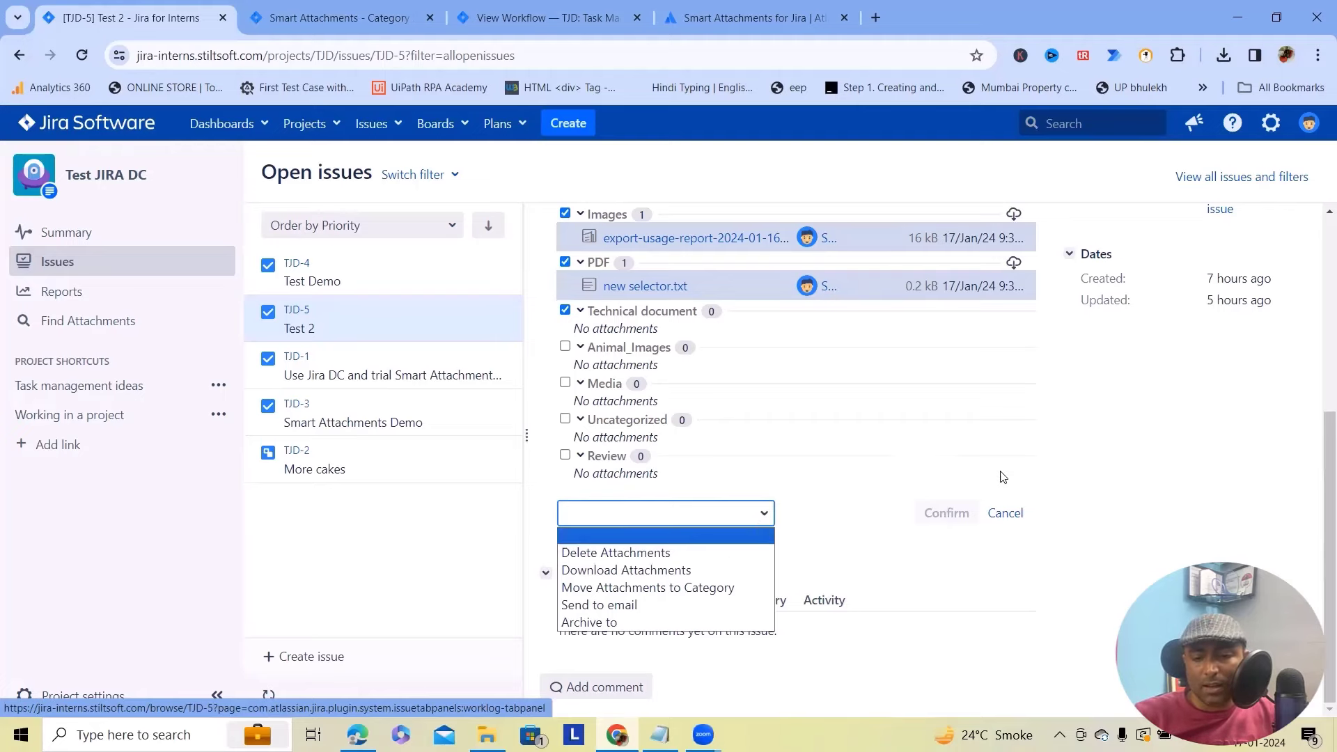
scroll(1113, 491, "up", 3)
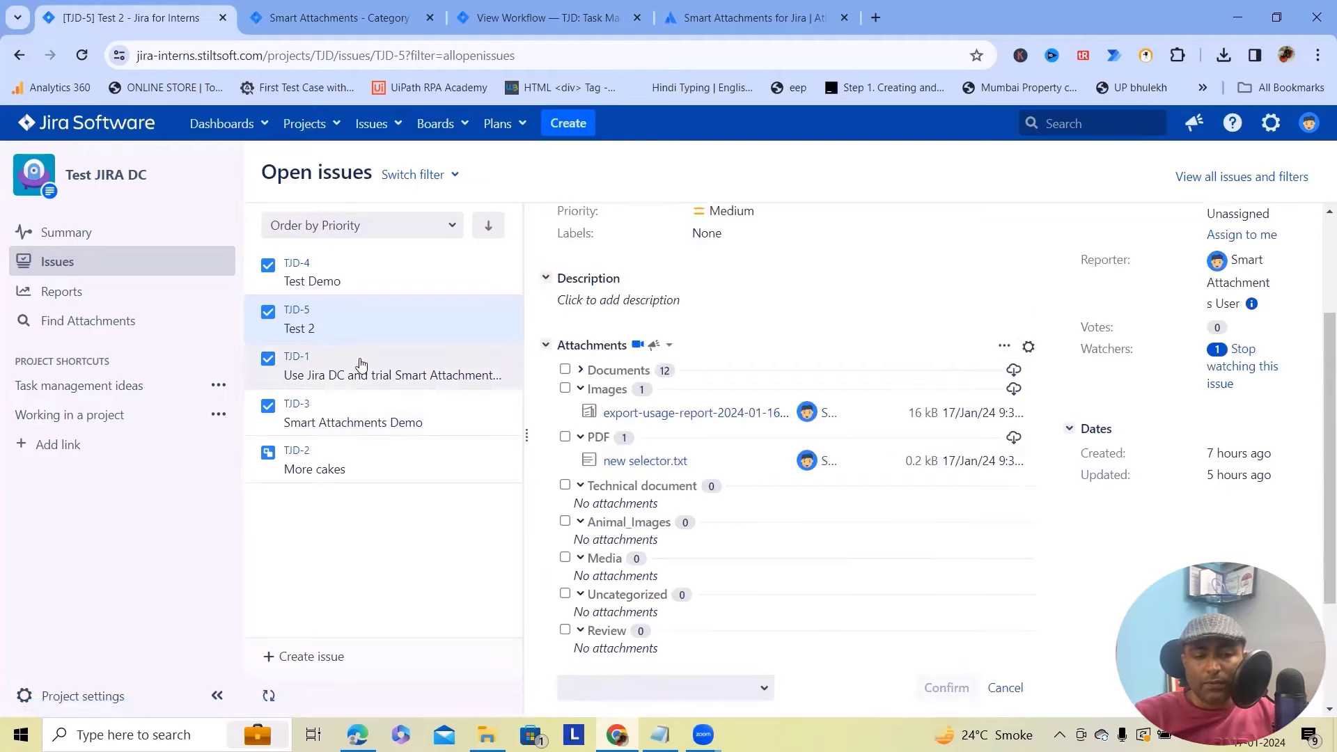
In issue TJD-4, rename the first Documents attachment, Red White and Black Bold Modern Youtube Thumbnail.png, to YouTube Thumbnail.png
left_click(312, 273)
left_click(1021, 300)
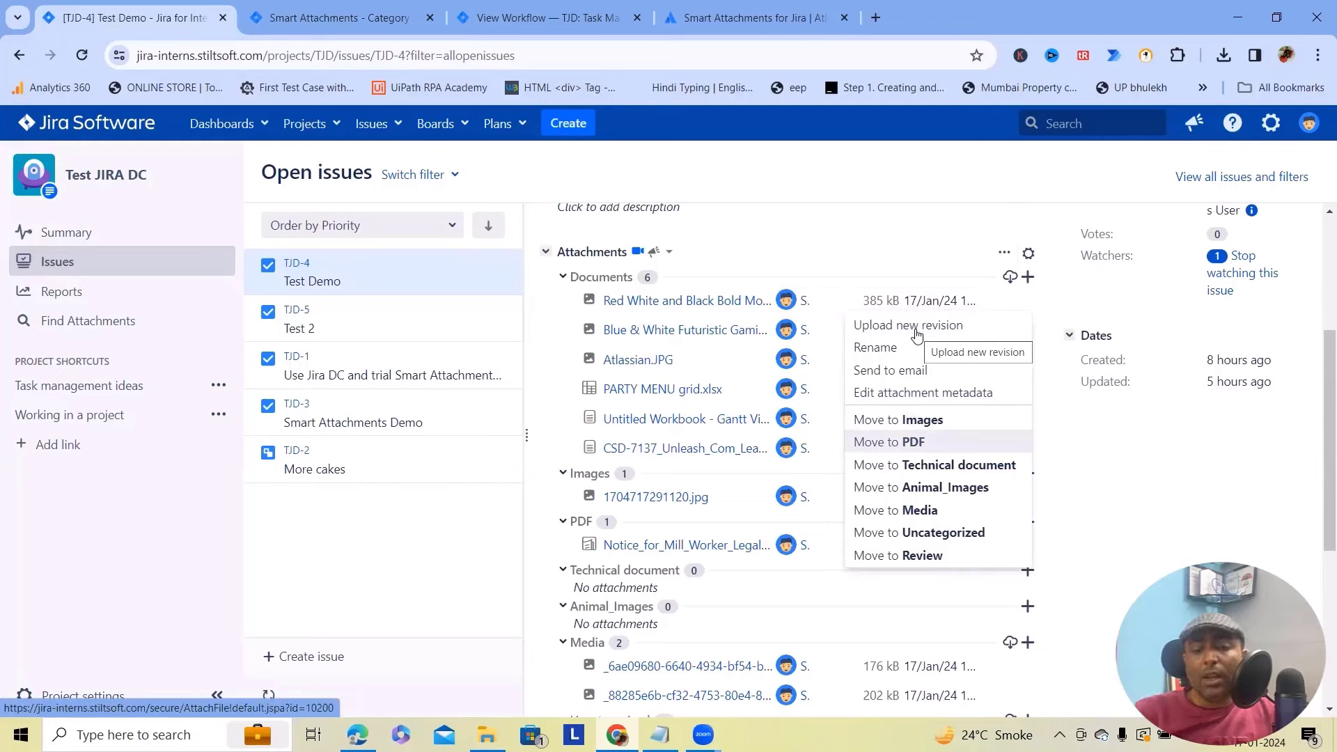
left_click(882, 349)
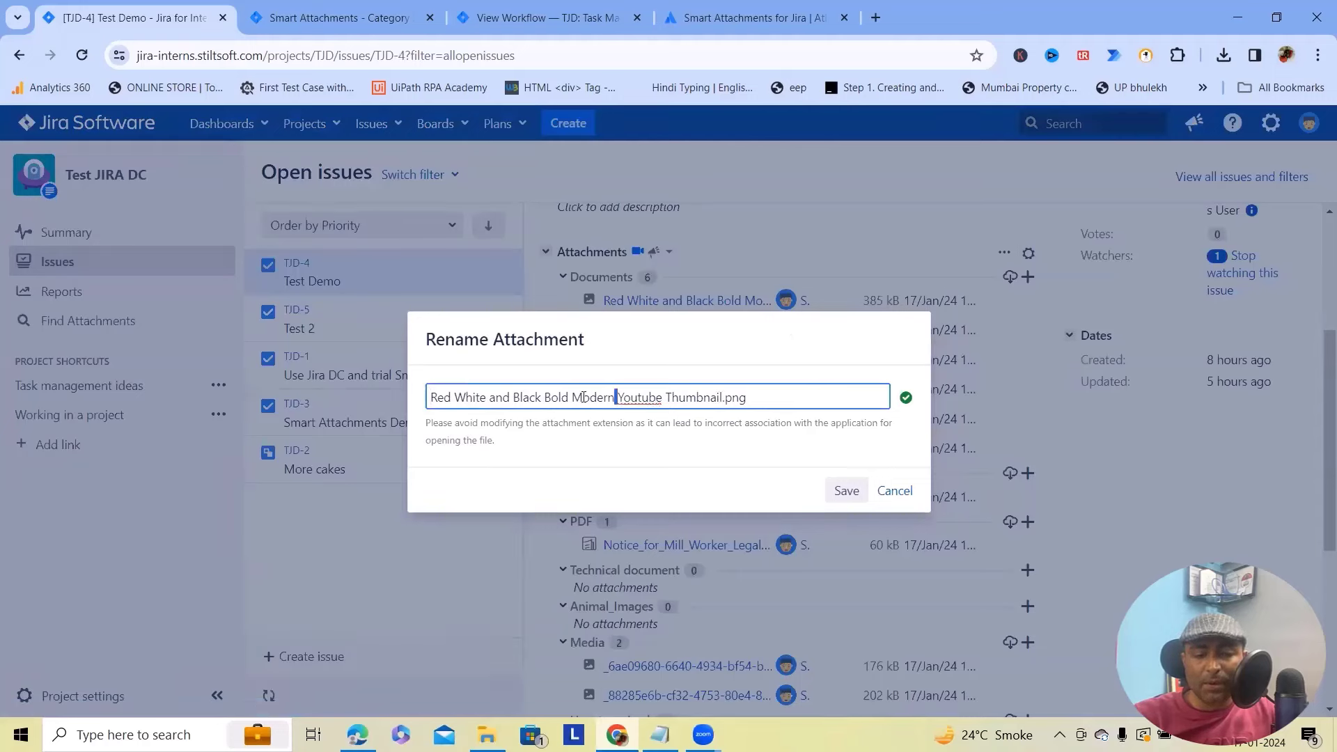
left_click_drag(617, 397, 375, 402)
key("BackSpace")
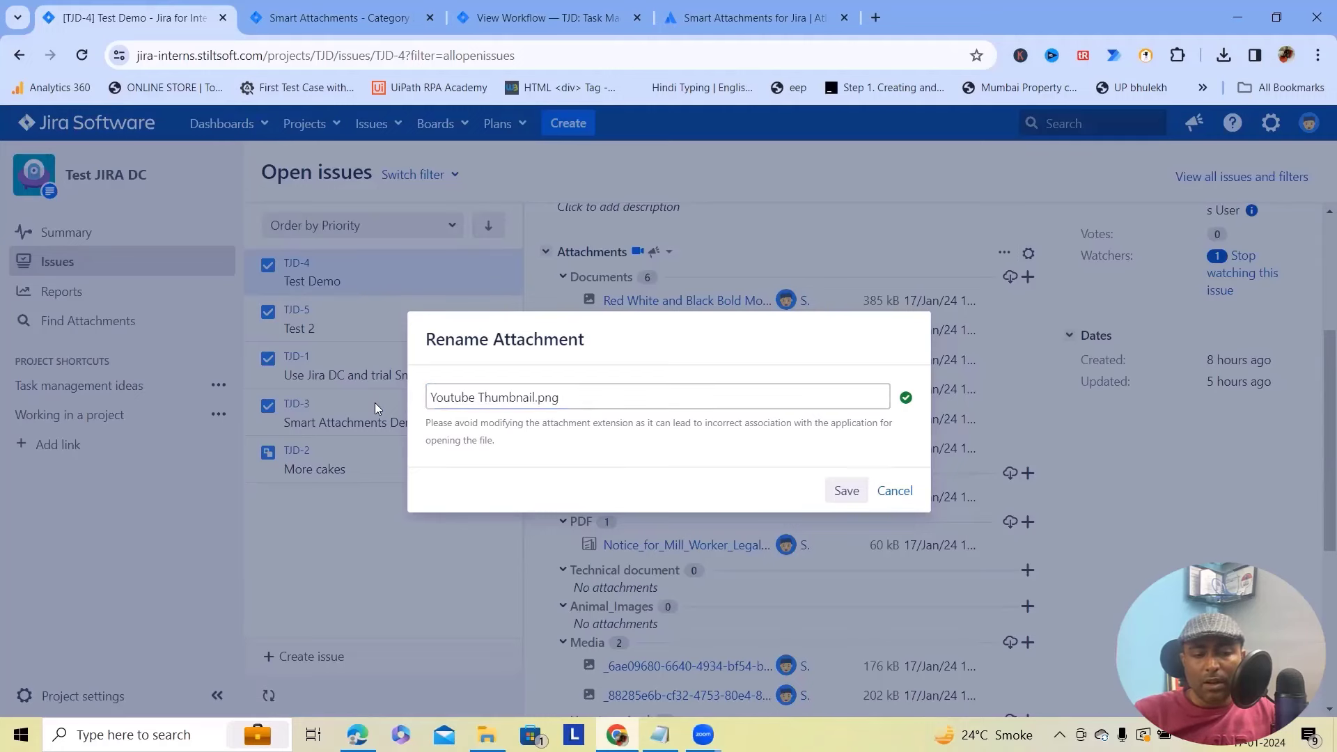
key("BackSpace")
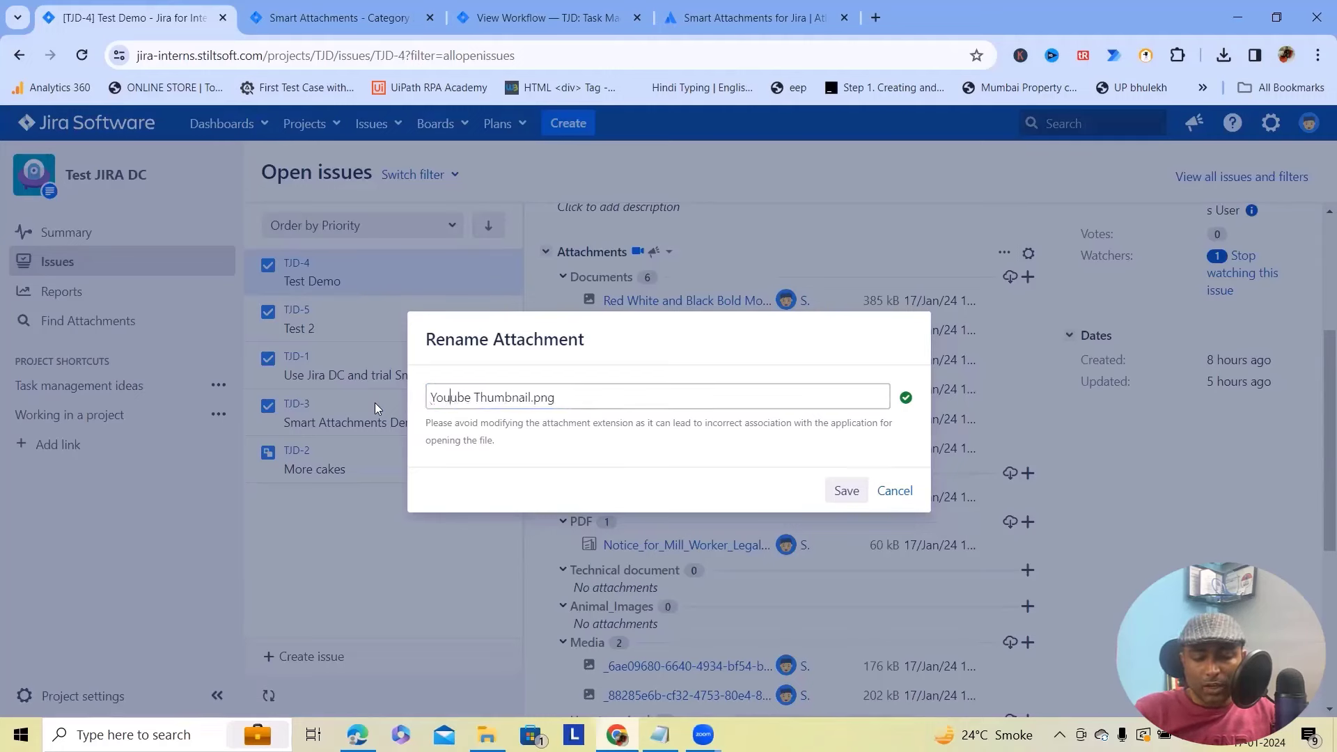
type("T")
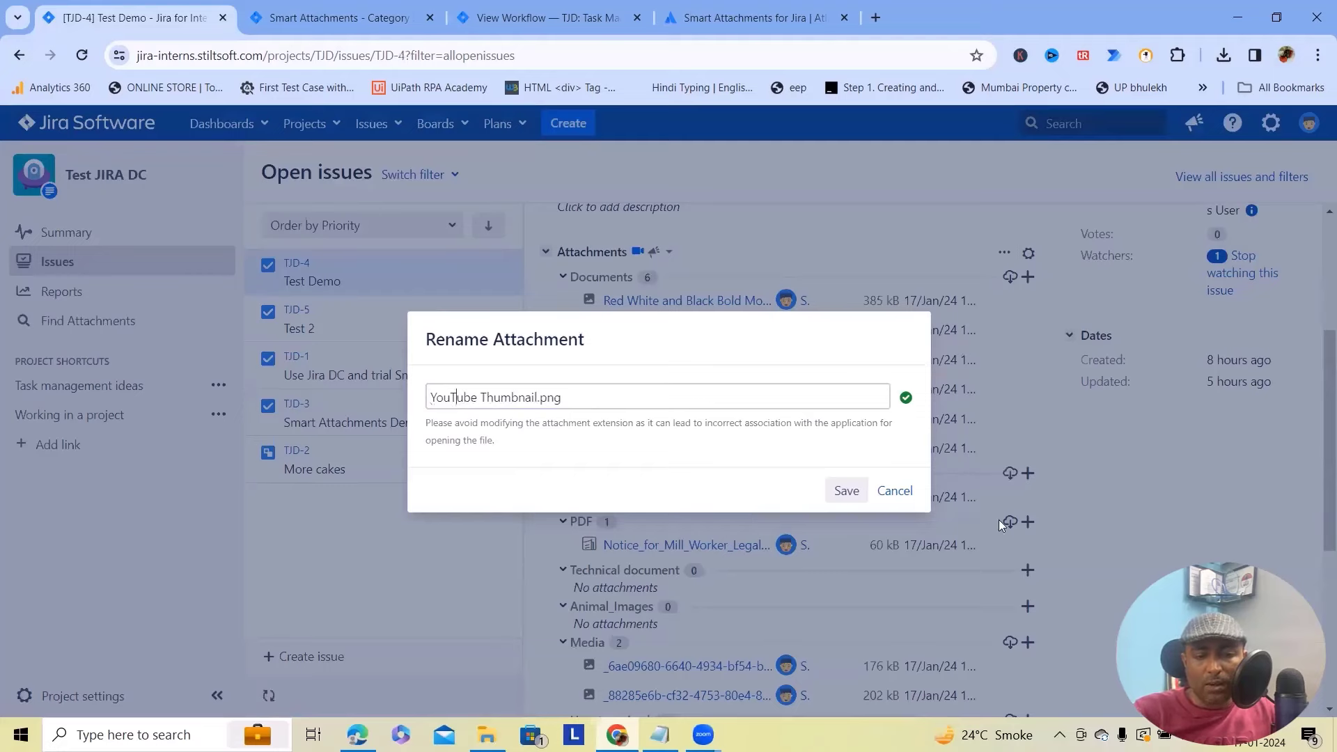
left_click(851, 492)
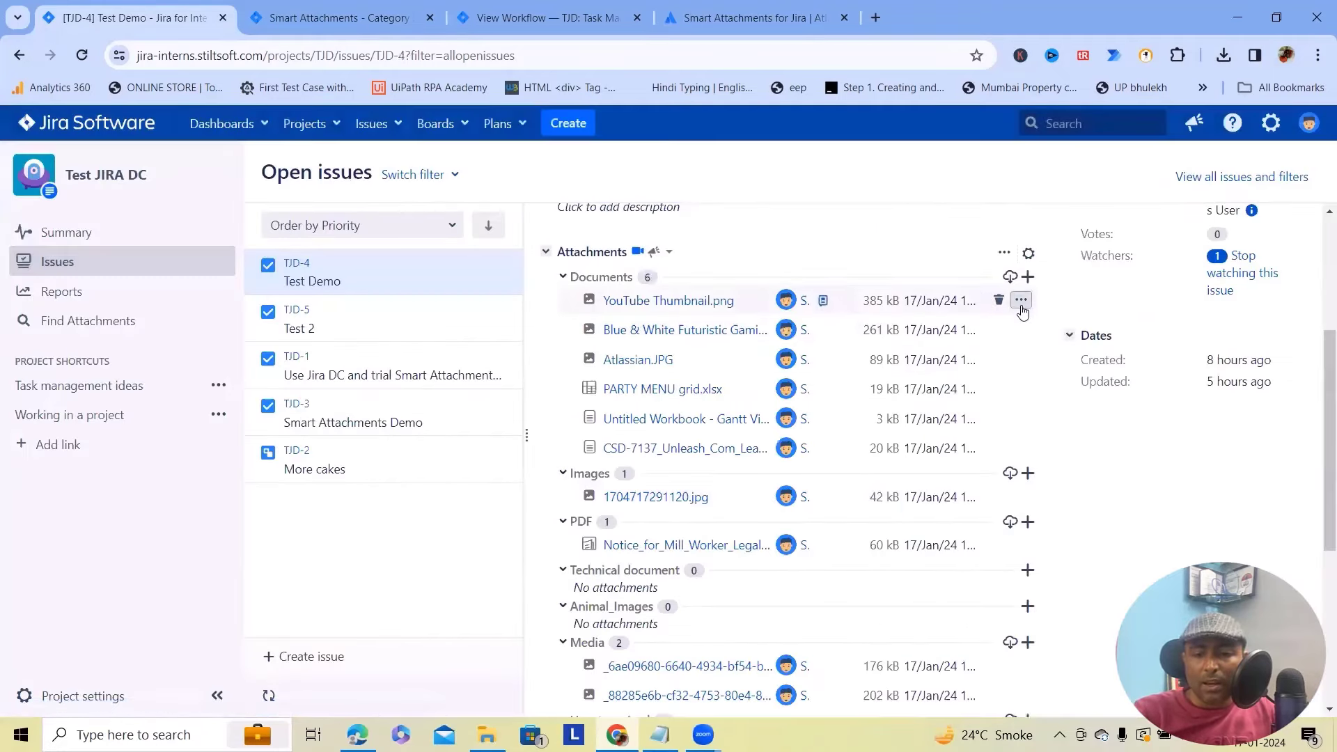
Save metadata with Document ID 12 and Revision 1.0 for YouTube Thumbnail.png, and reopen the metadata briefly to check it
left_click(1022, 300)
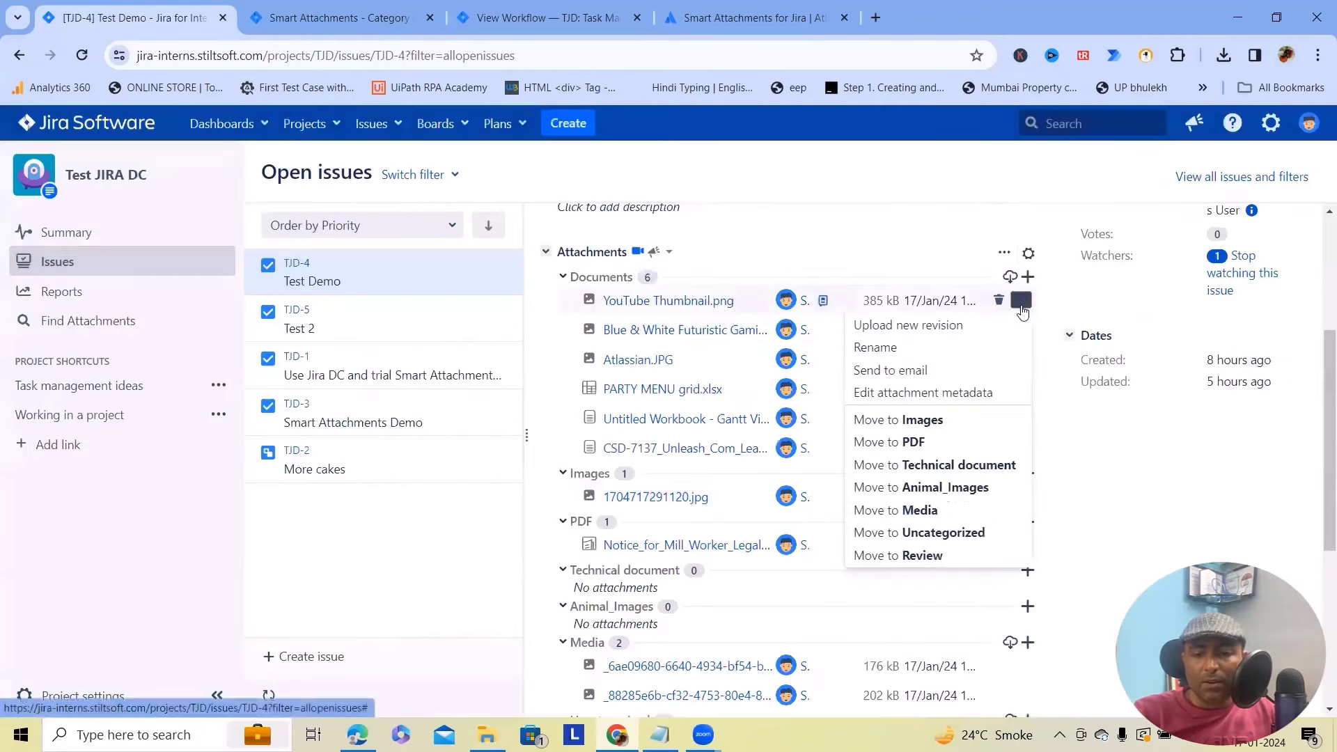
left_click(897, 394)
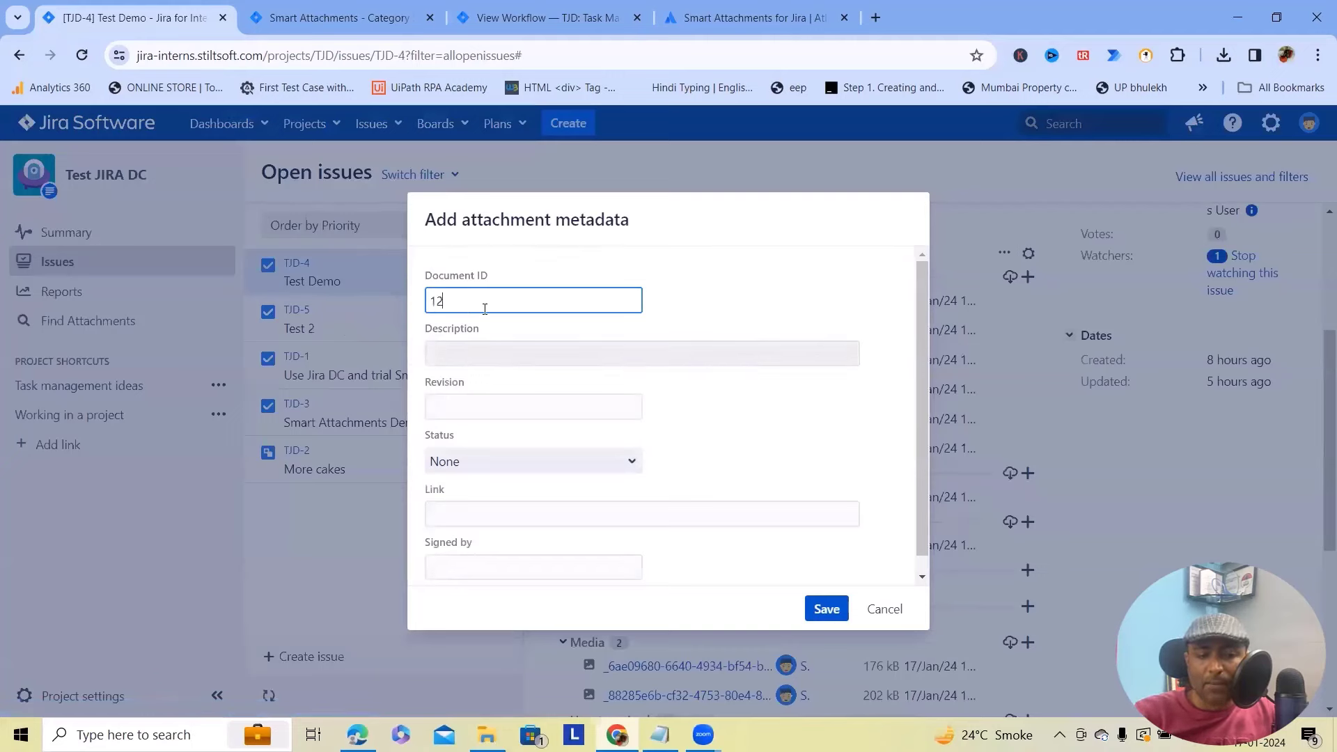
scroll(507, 478, "down", 1)
left_click(509, 392)
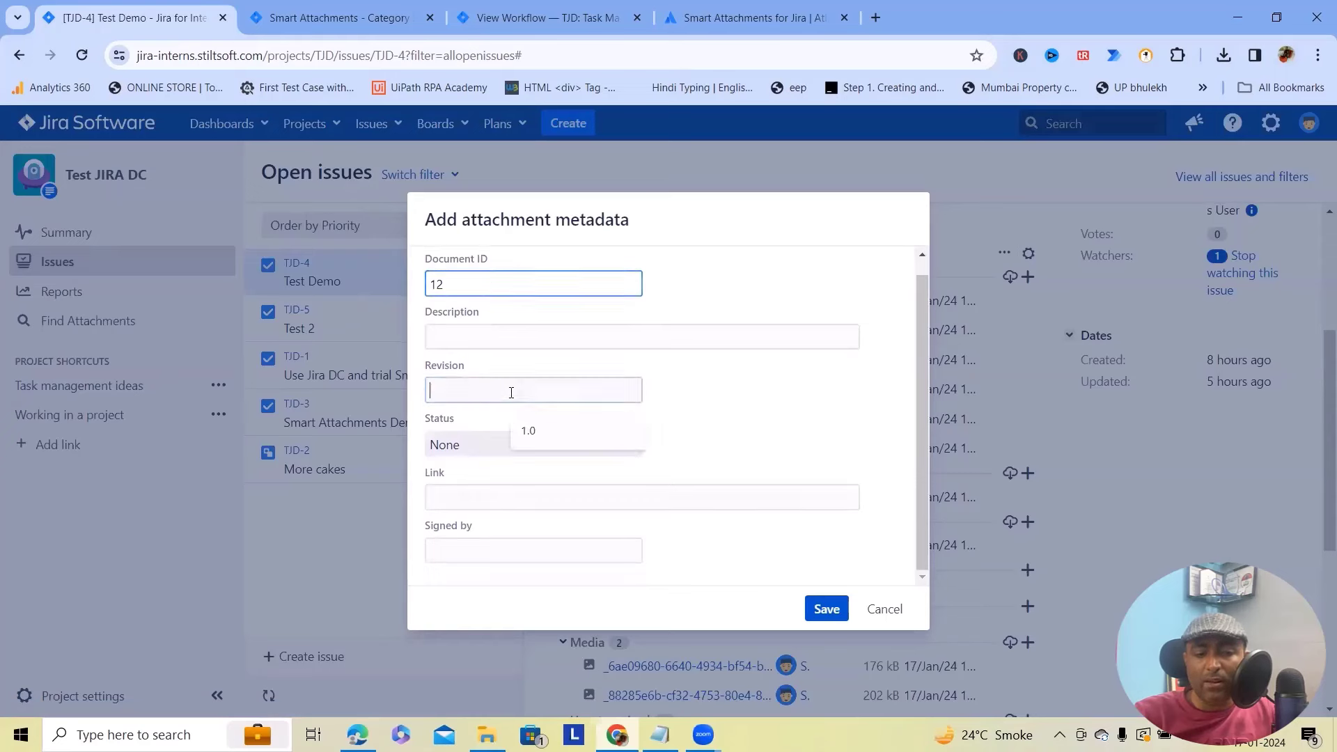
left_click(527, 430)
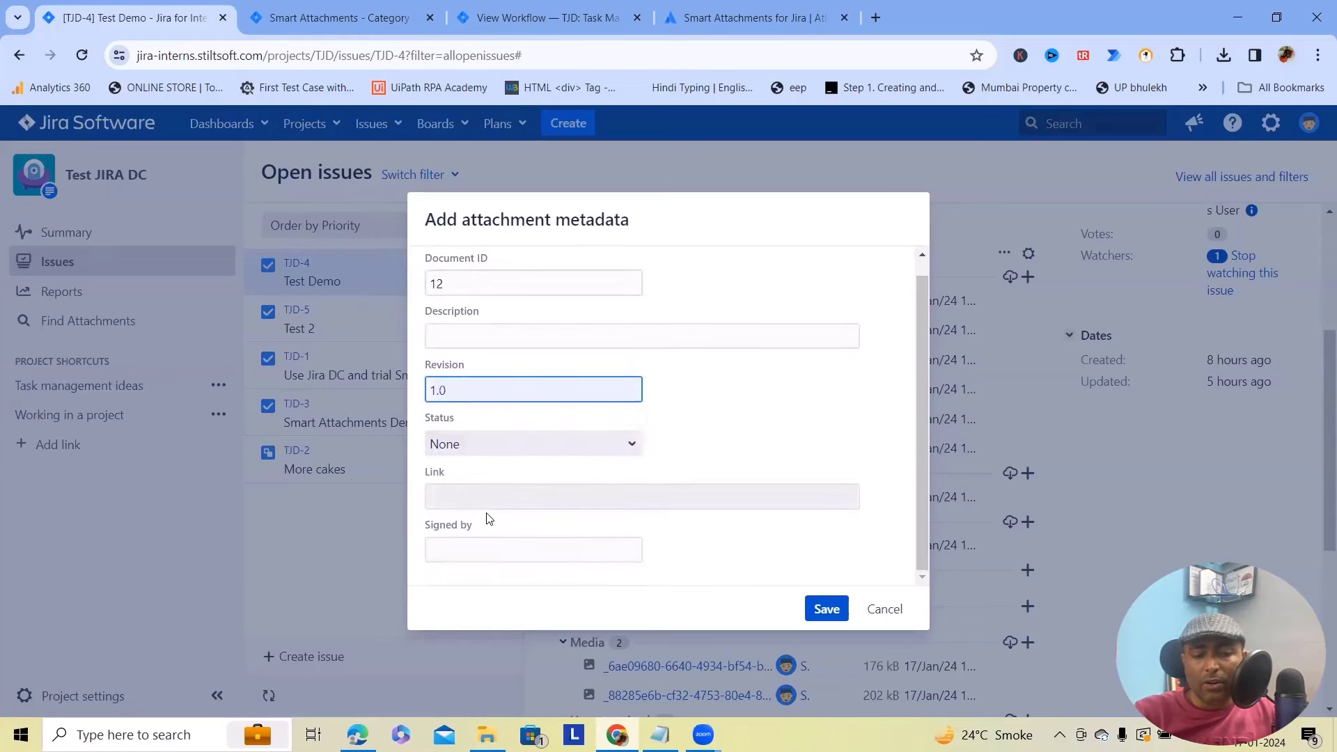
left_click(826, 610)
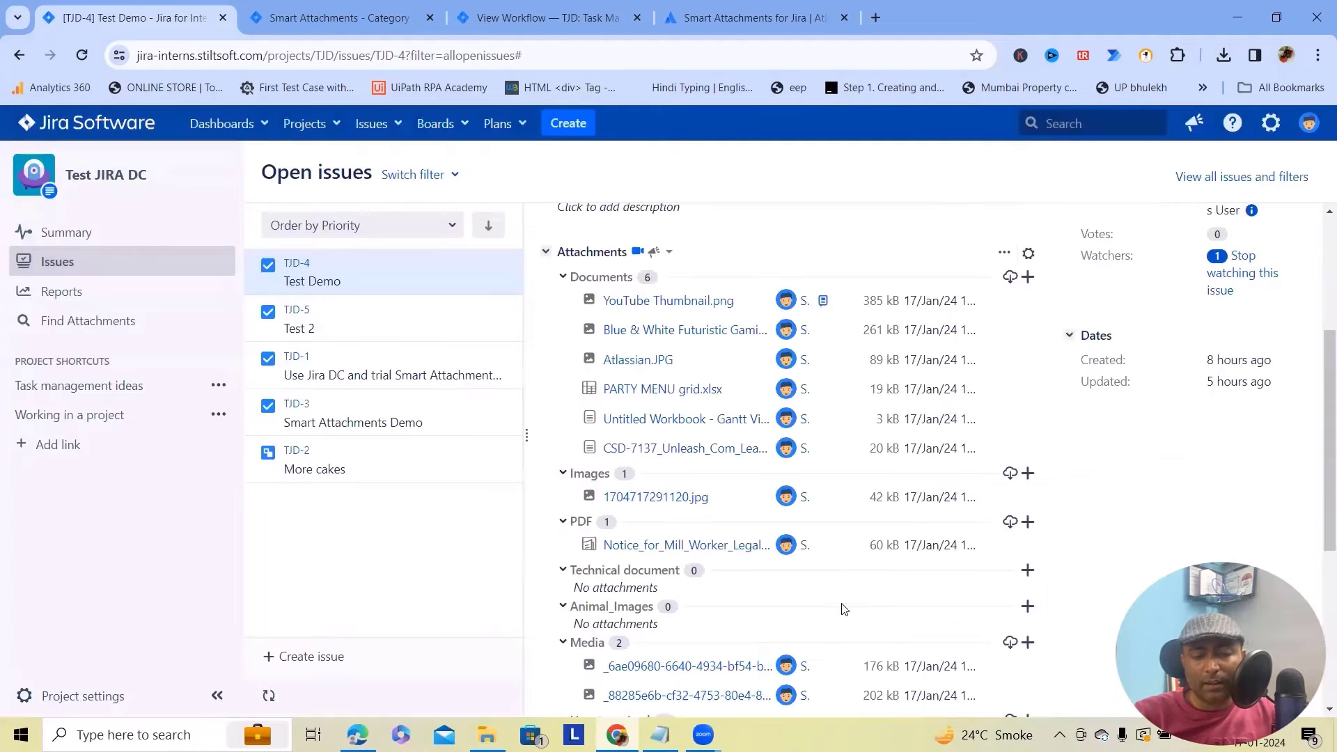
left_click(823, 301)
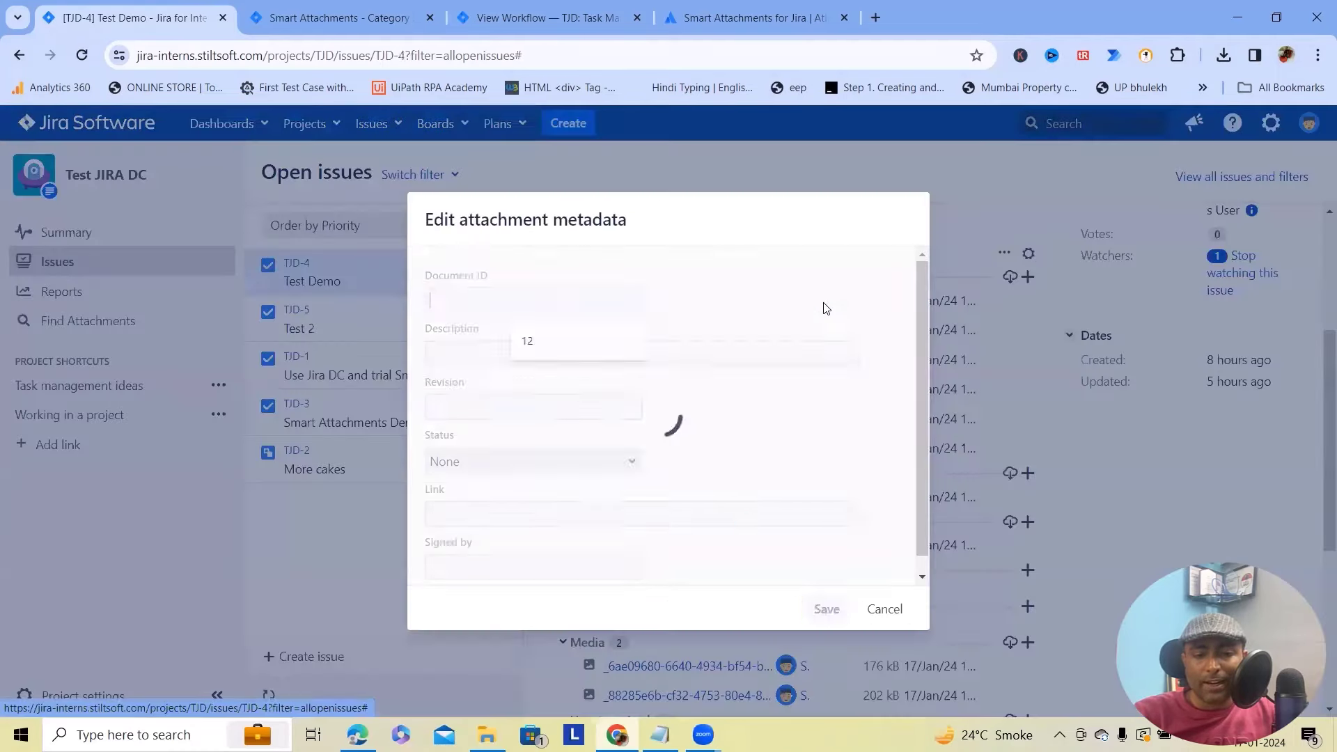
left_click(827, 610)
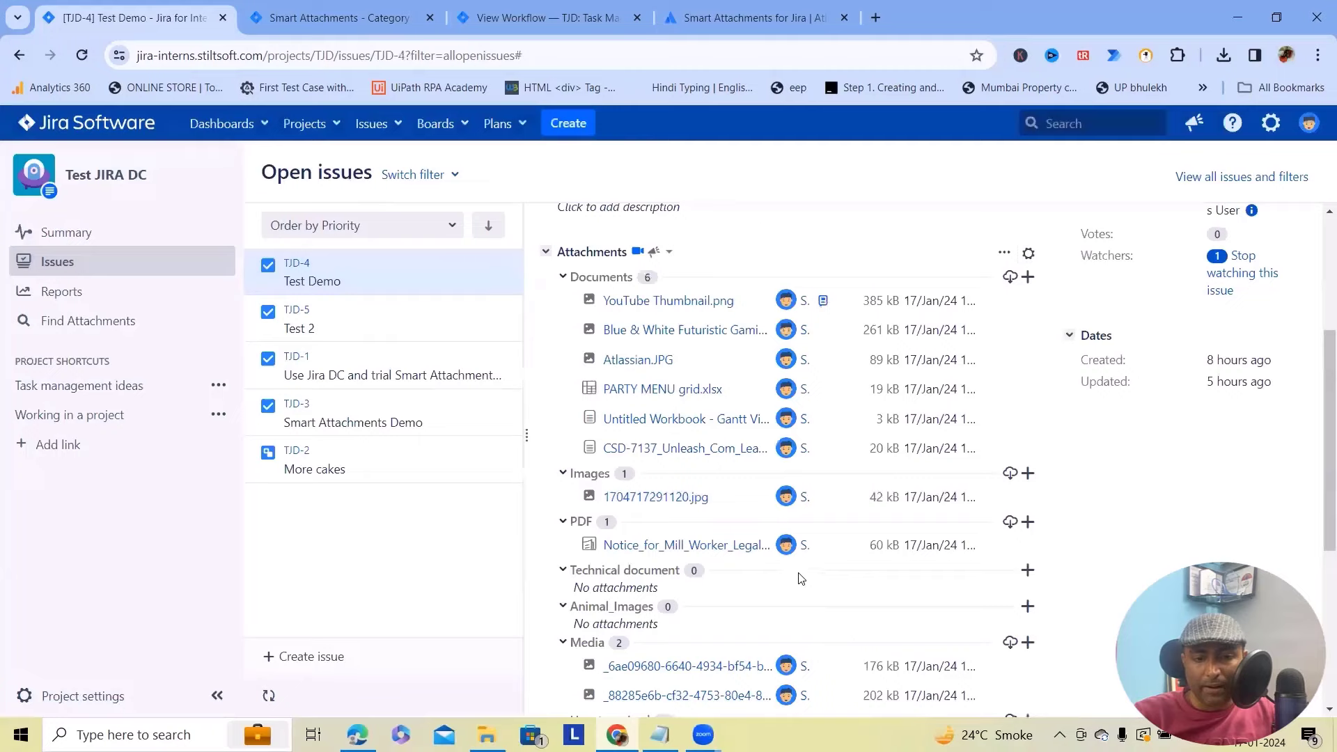
Attach the file Blue & White Futuristic Gaming Youtube Thumbnail from Downloads to the Documents category of TJD-4 without a comment
left_click(1024, 280)
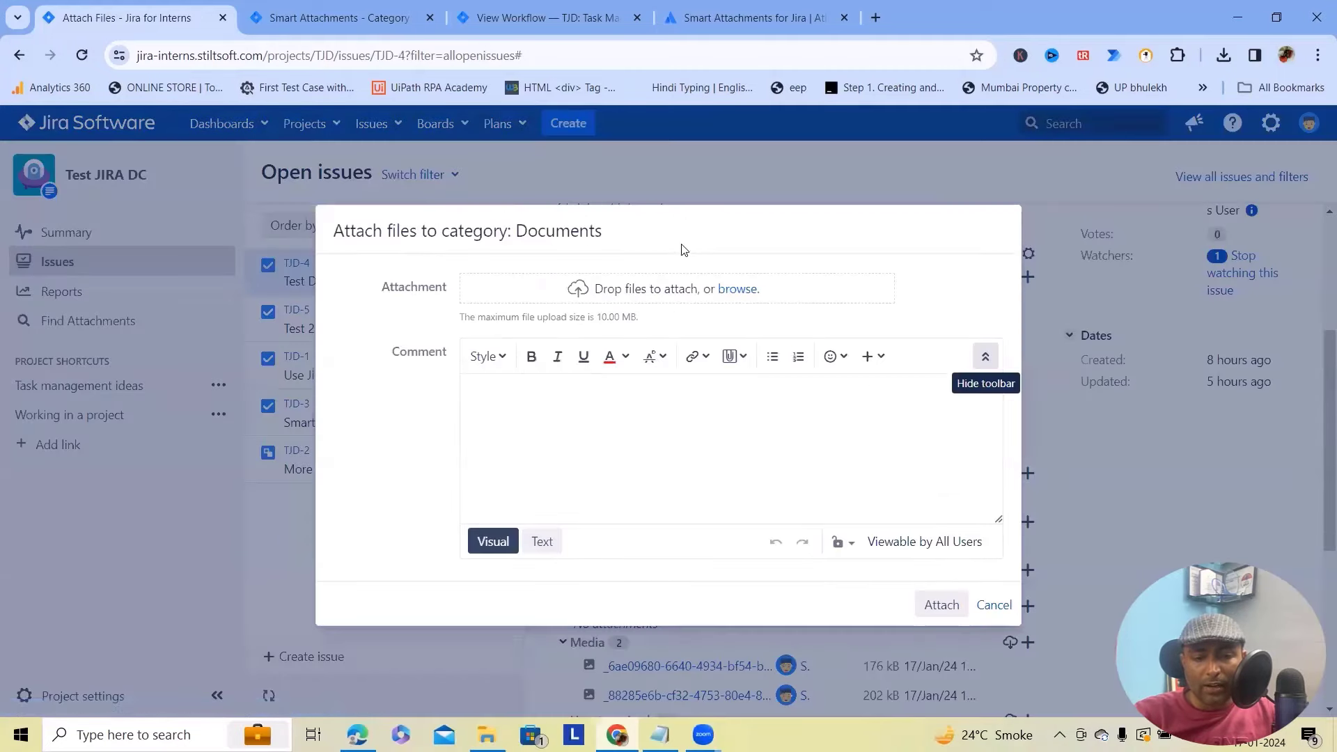
left_click(735, 290)
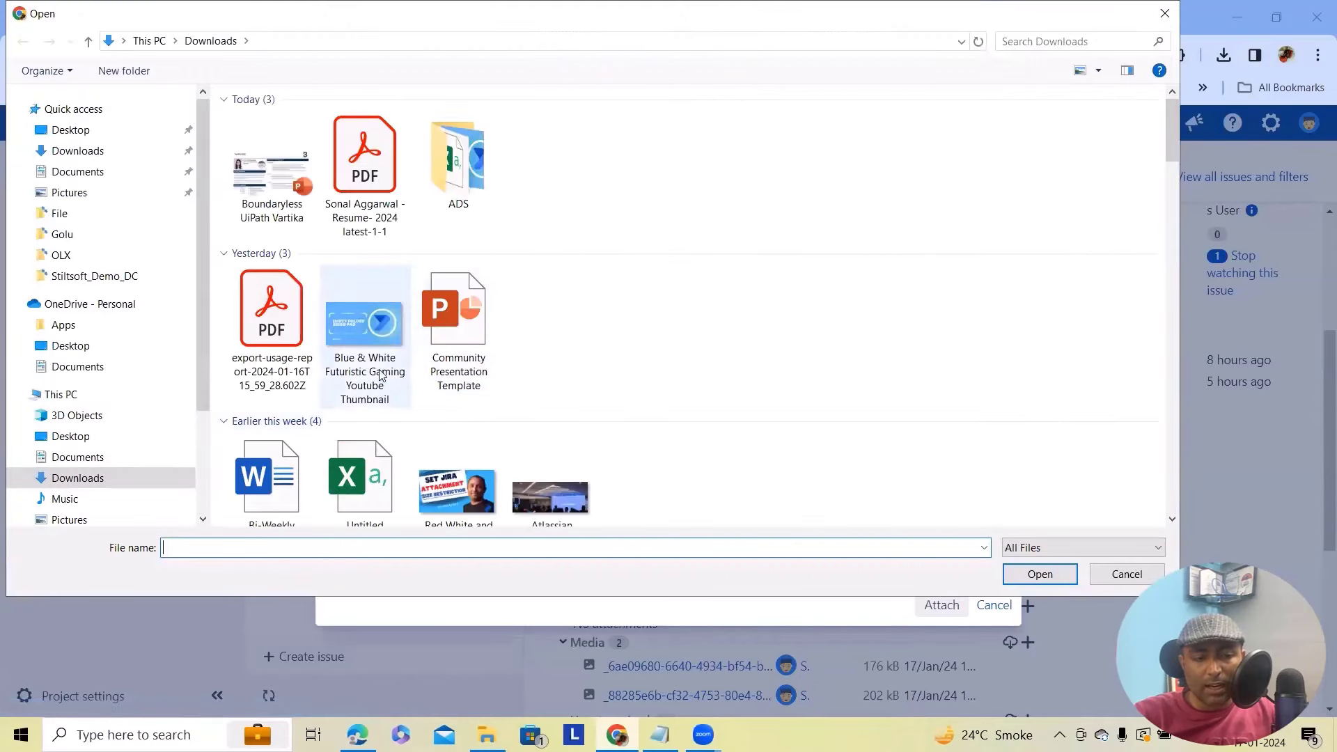
left_click(393, 359)
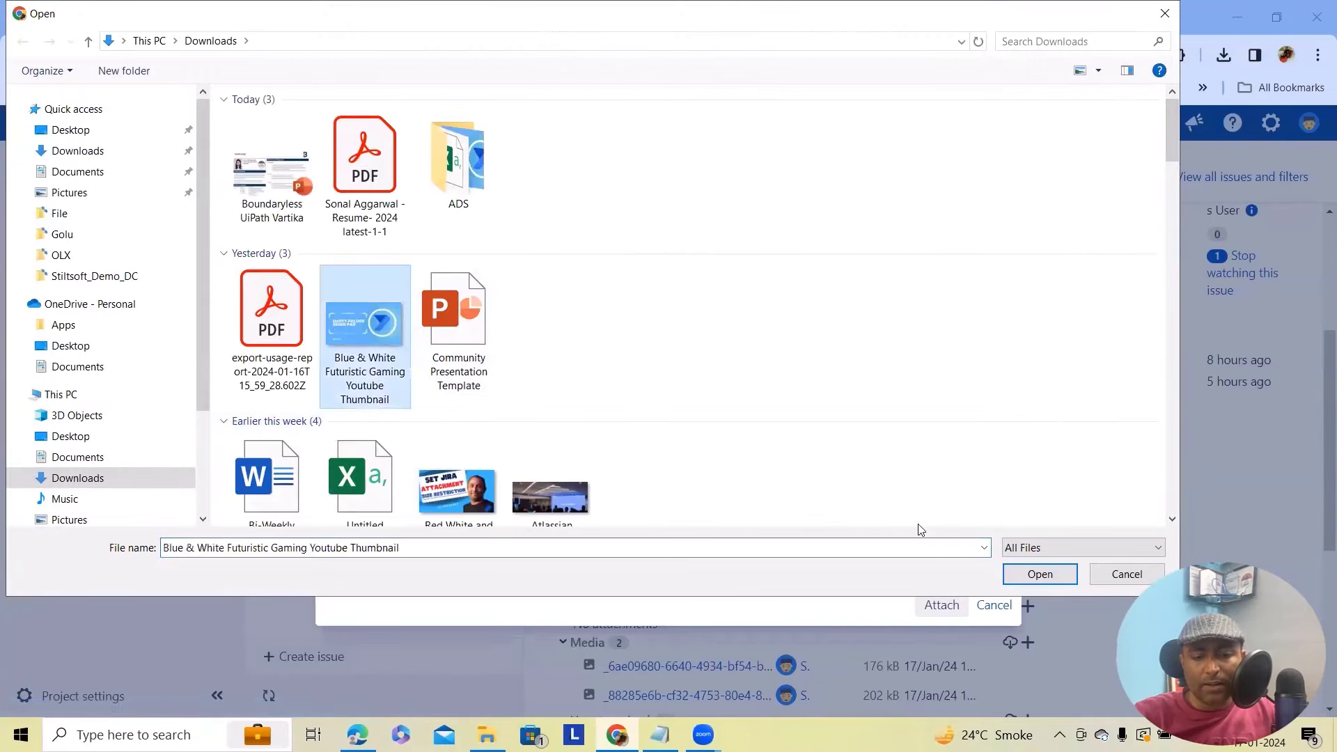
left_click(1021, 572)
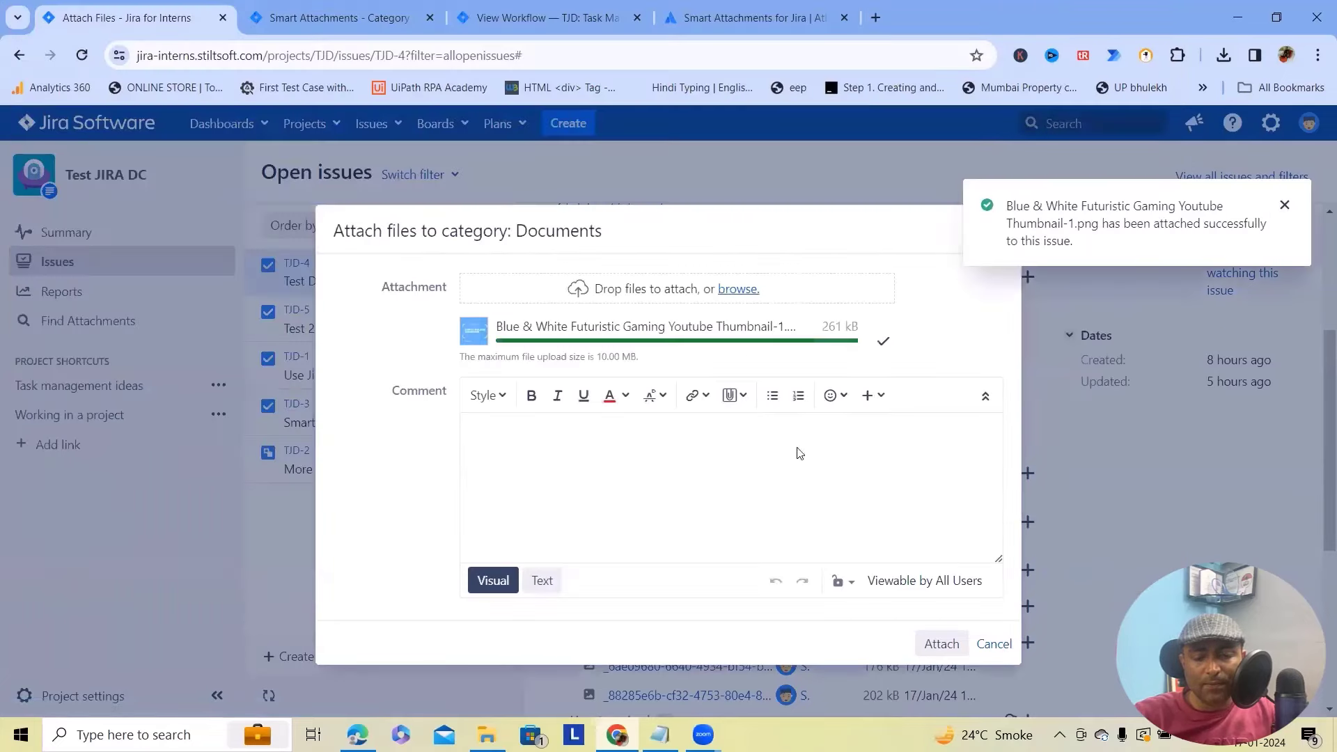
left_click(937, 645)
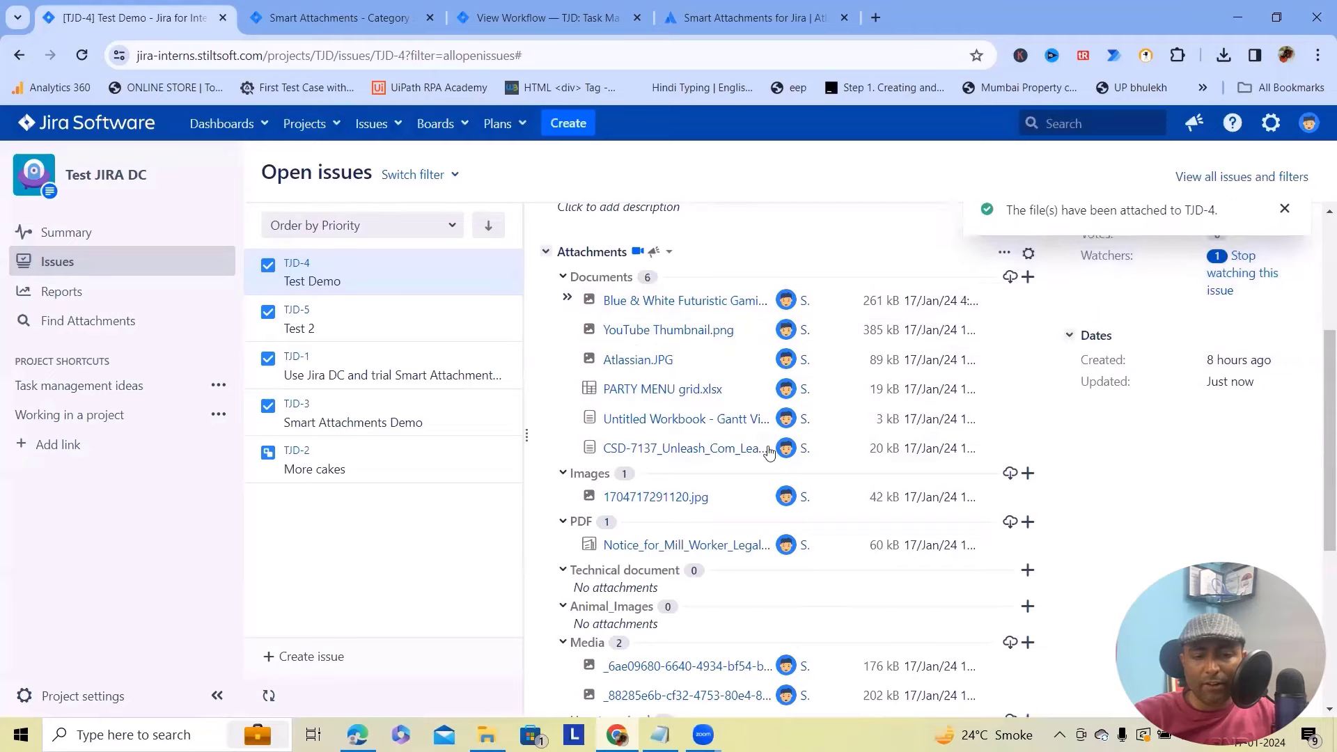
Expand the revisions of the newly attached Blue & White Futuristic Gaming Youtube Thumbnail.png and rename the document to YouTube Thumbnail.png
left_click(567, 299)
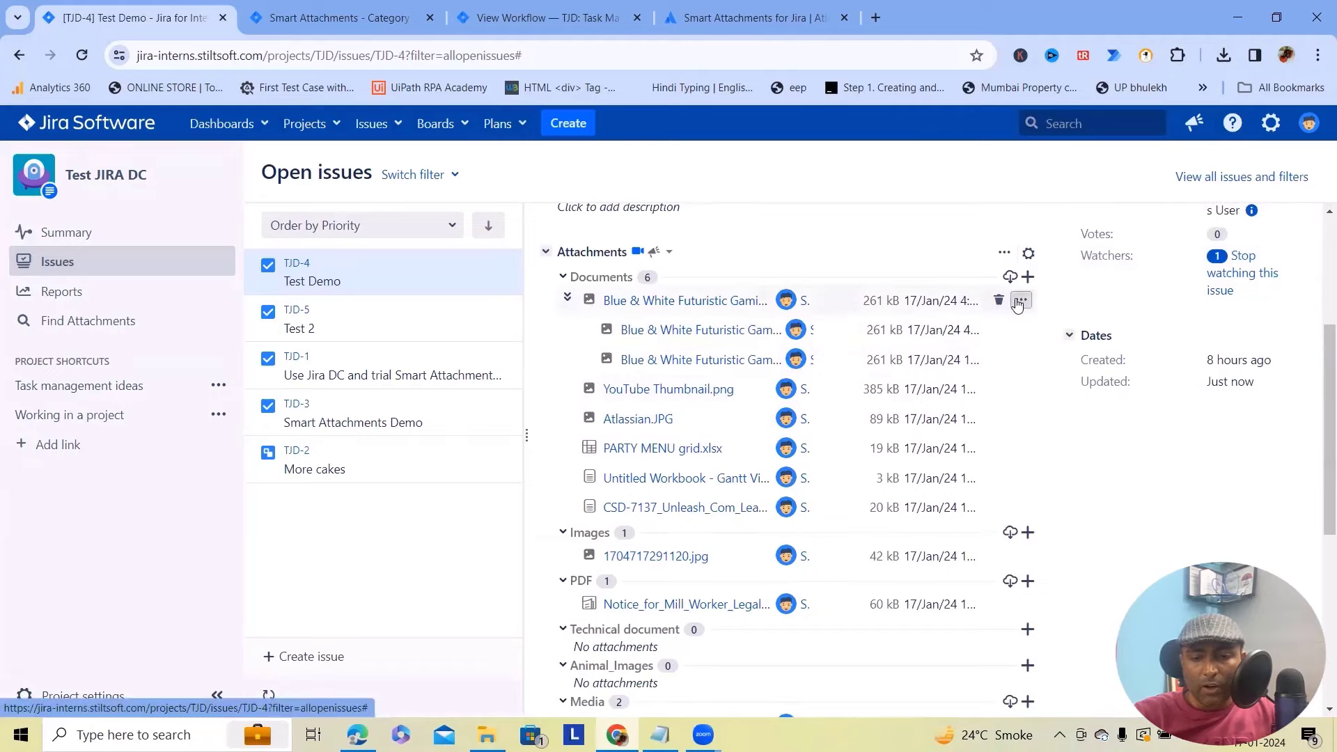
left_click(1019, 301)
left_click(904, 368)
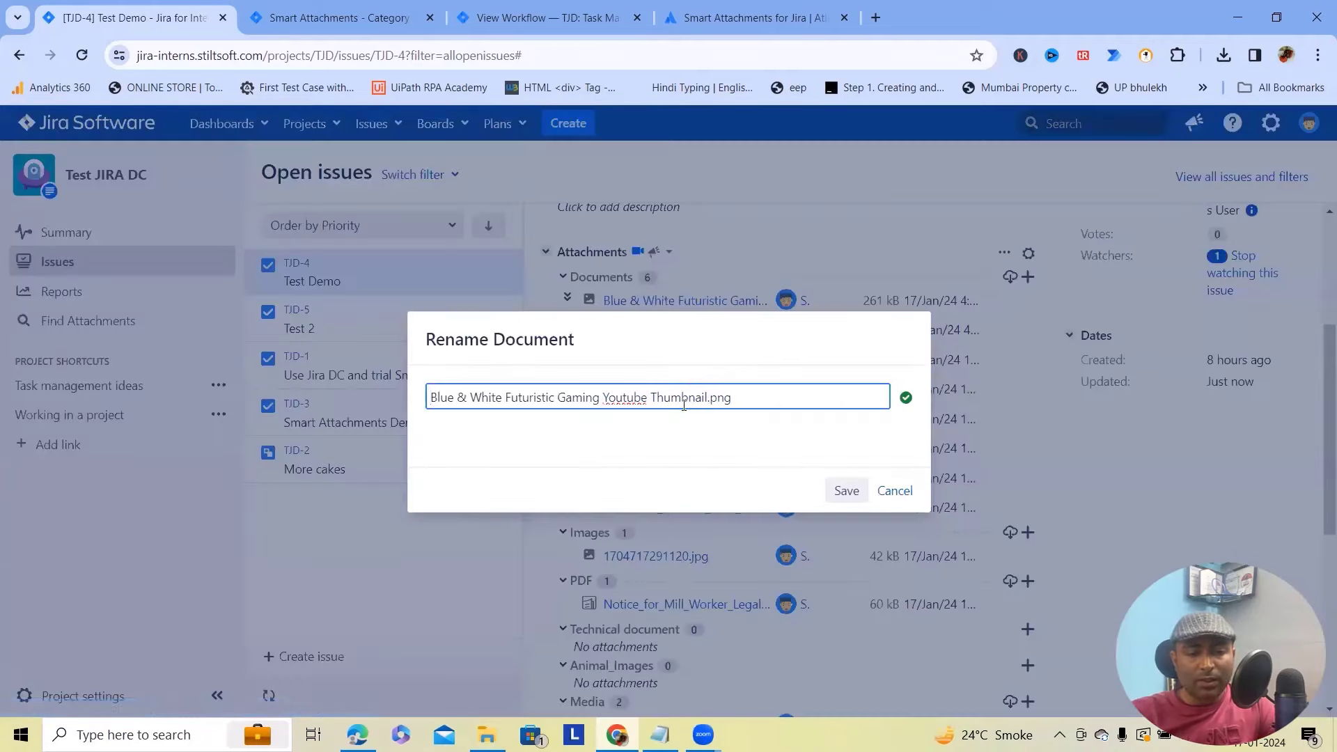
left_click(605, 397)
key("BackSpace")
key("BackSpace")
key("BackSpace")
key("BackSpace")
key("BackSpace")
key("BackSpace")
key("BackSpace")
key("BackSpace")
key("BackSpace")
key("BackSpace")
key("BackSpace")
key("BackSpace")
key("BackSpace")
key("BackSpace")
key("BackSpace")
key("BackSpace")
key("BackSpace")
key("BackSpace")
key("BackSpace")
key("BackSpace")
key("Delete")
key("Delete")
key("Delete")
type("YouT")
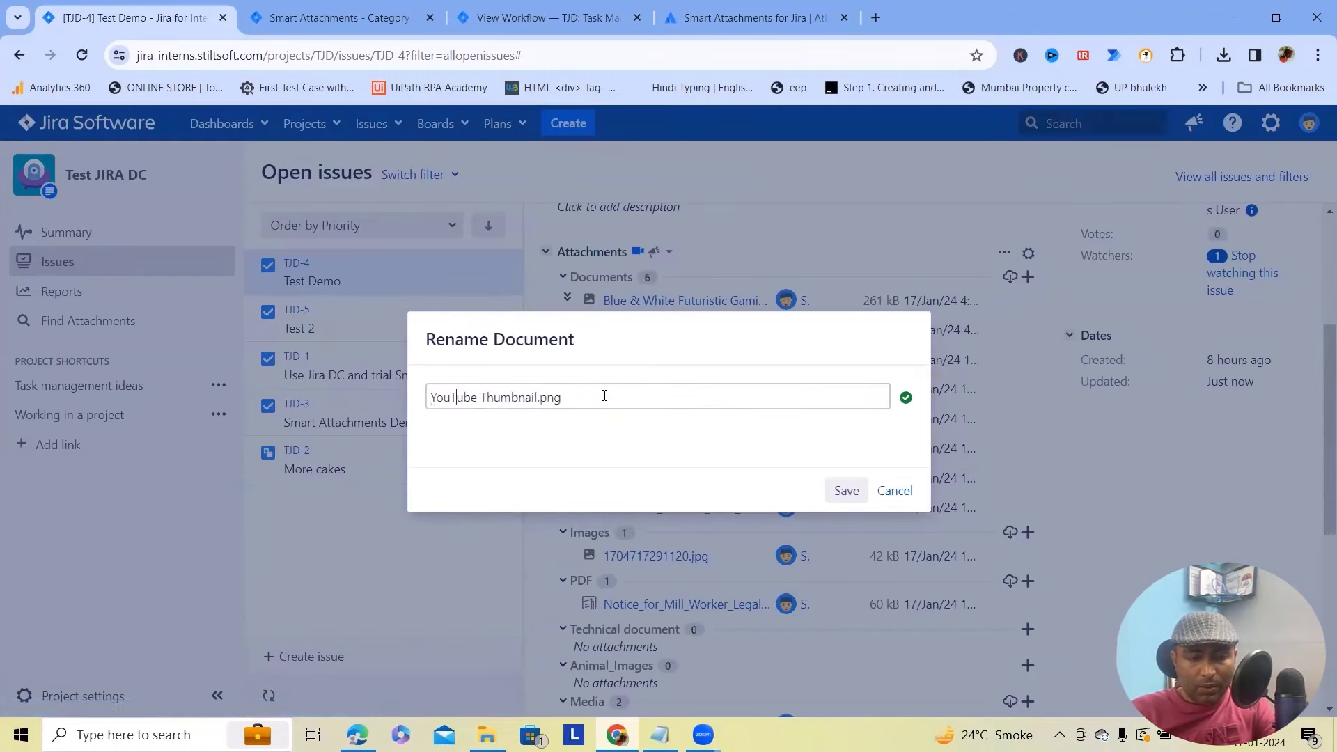
left_click(840, 492)
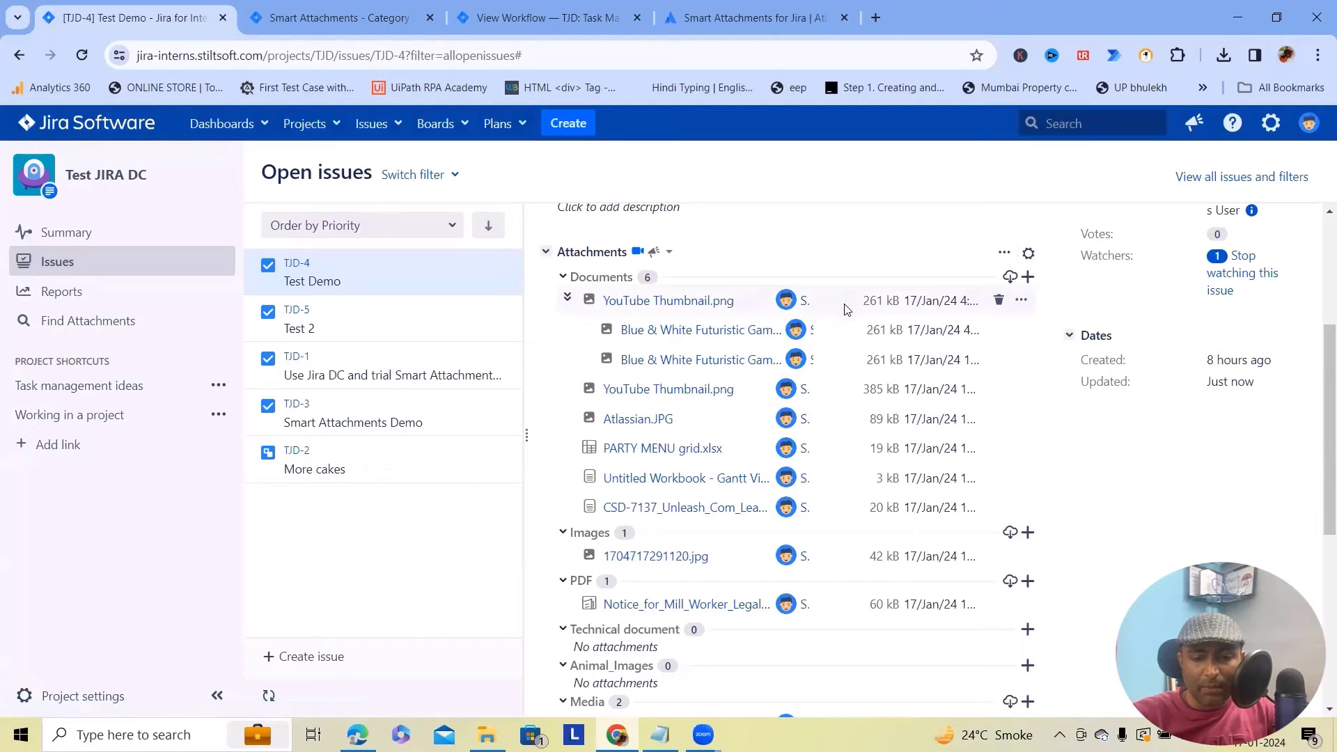
Review the actions available for the renamed attachment, and reopen and save the existing metadata of the 385 kB YouTube Thumbnail.png
left_click(1021, 301)
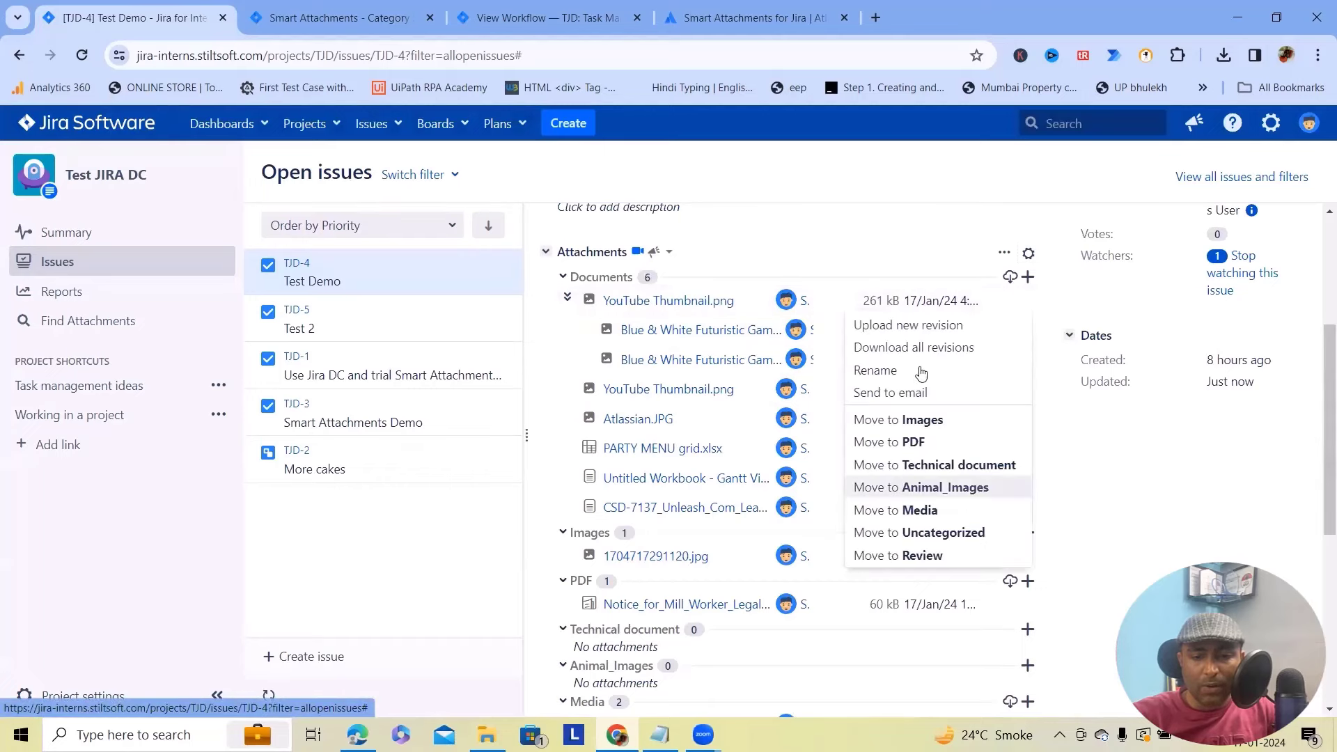
left_click(854, 511)
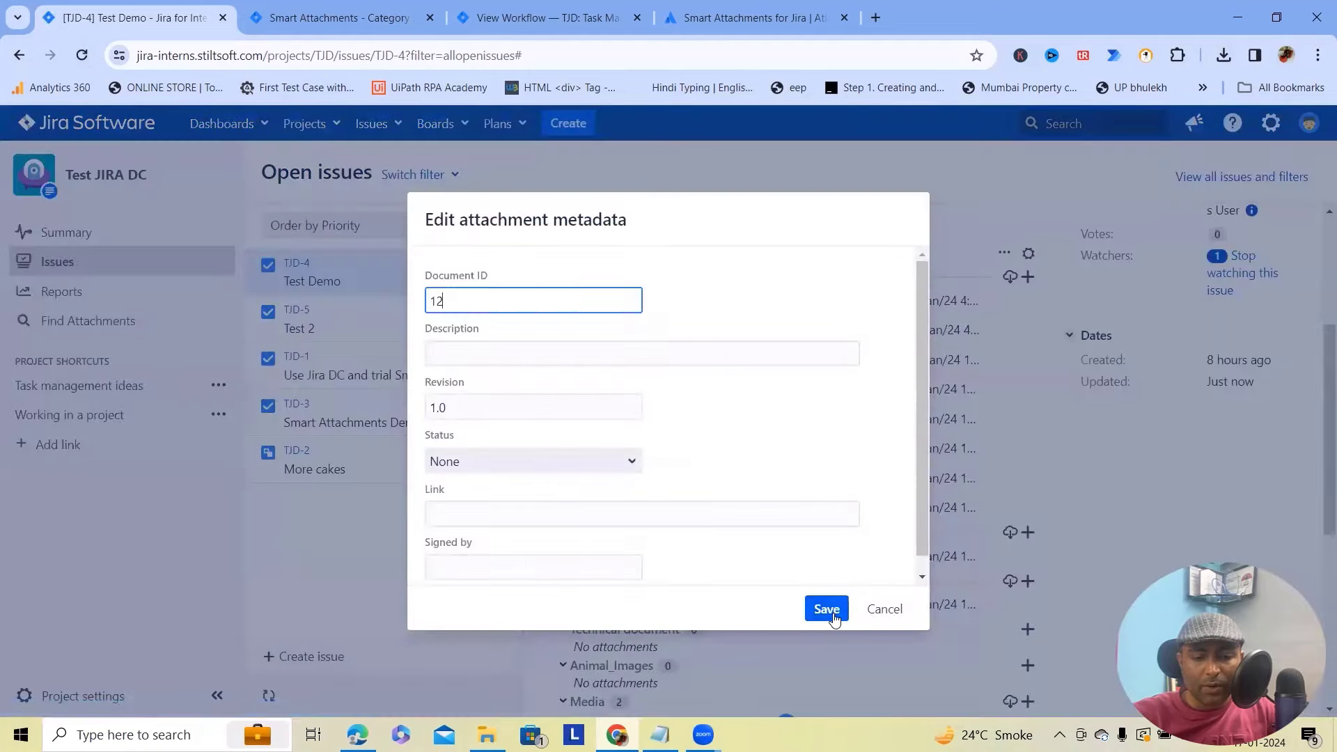
left_click(833, 614)
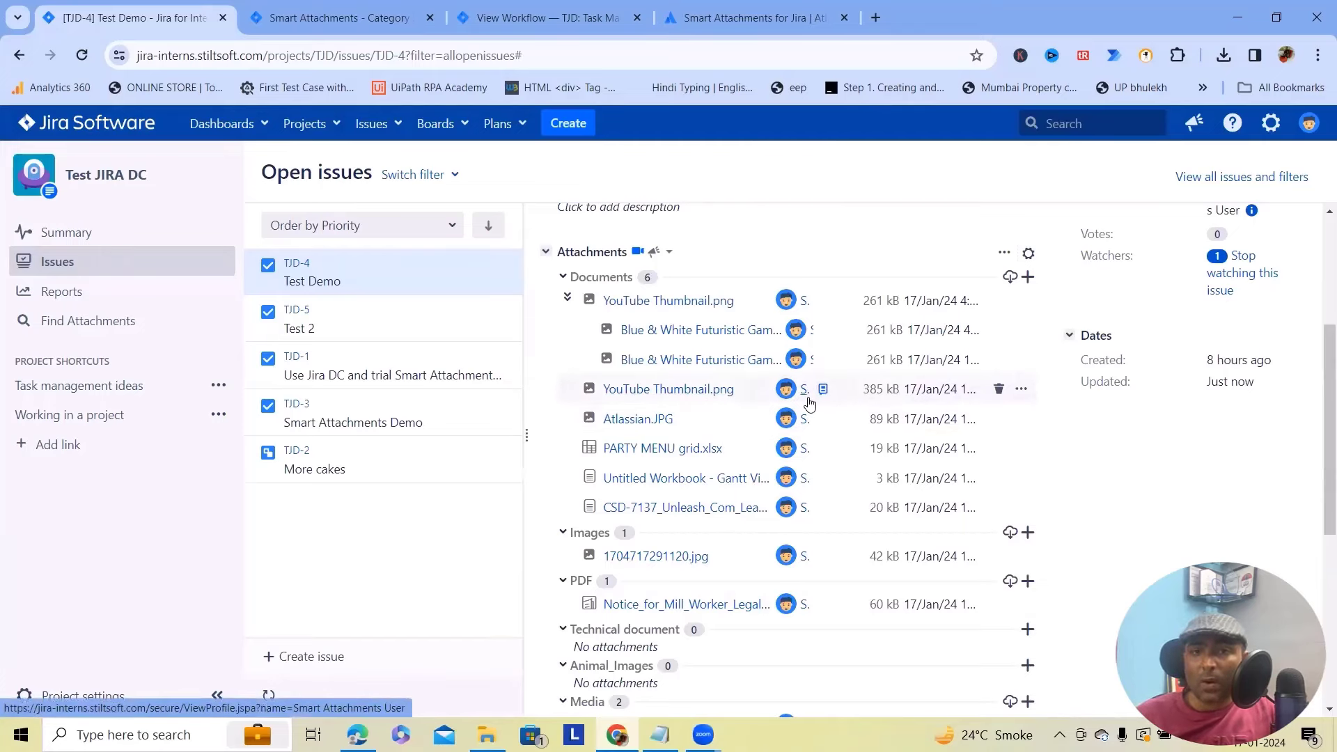
mouse_move(806, 394)
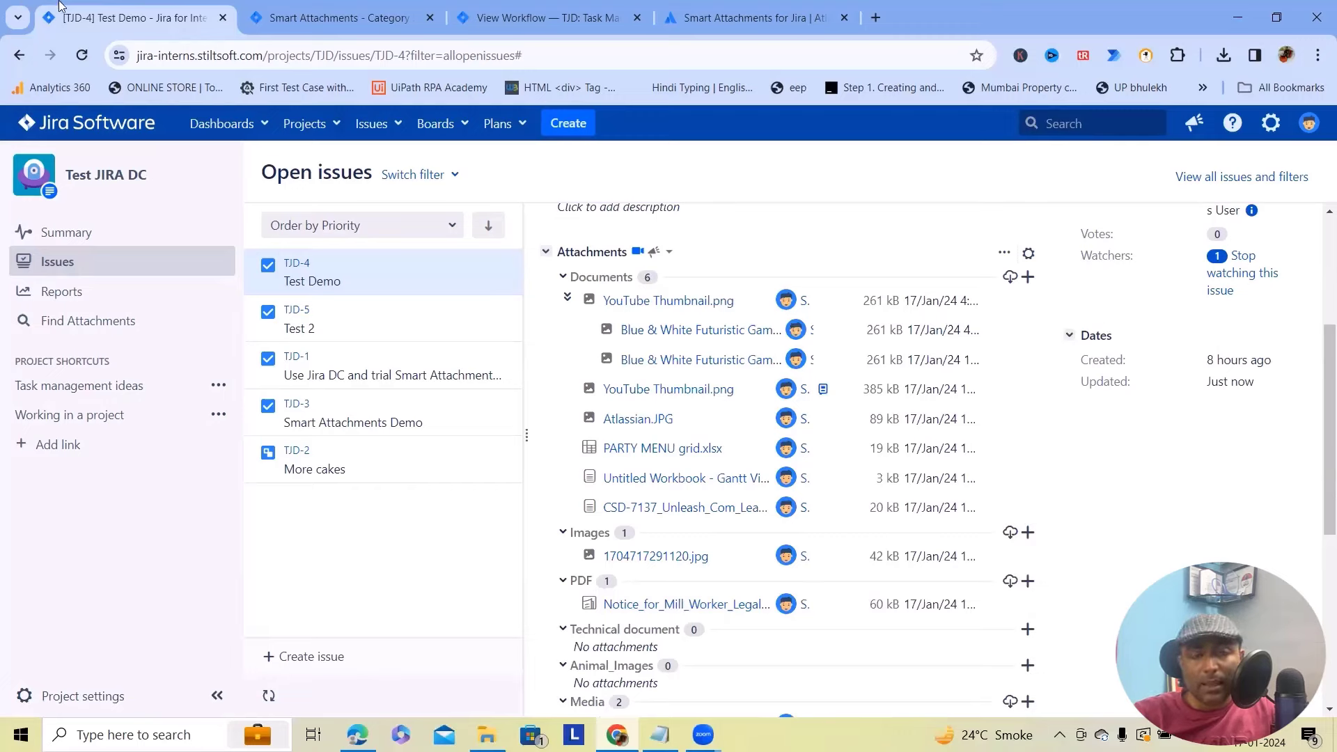
Switch to File Explorer and upload the ADS folder from Downloads to TJD-4's attachments, letting its files distribute across the categories
left_click(1239, 17)
left_click(71, 218)
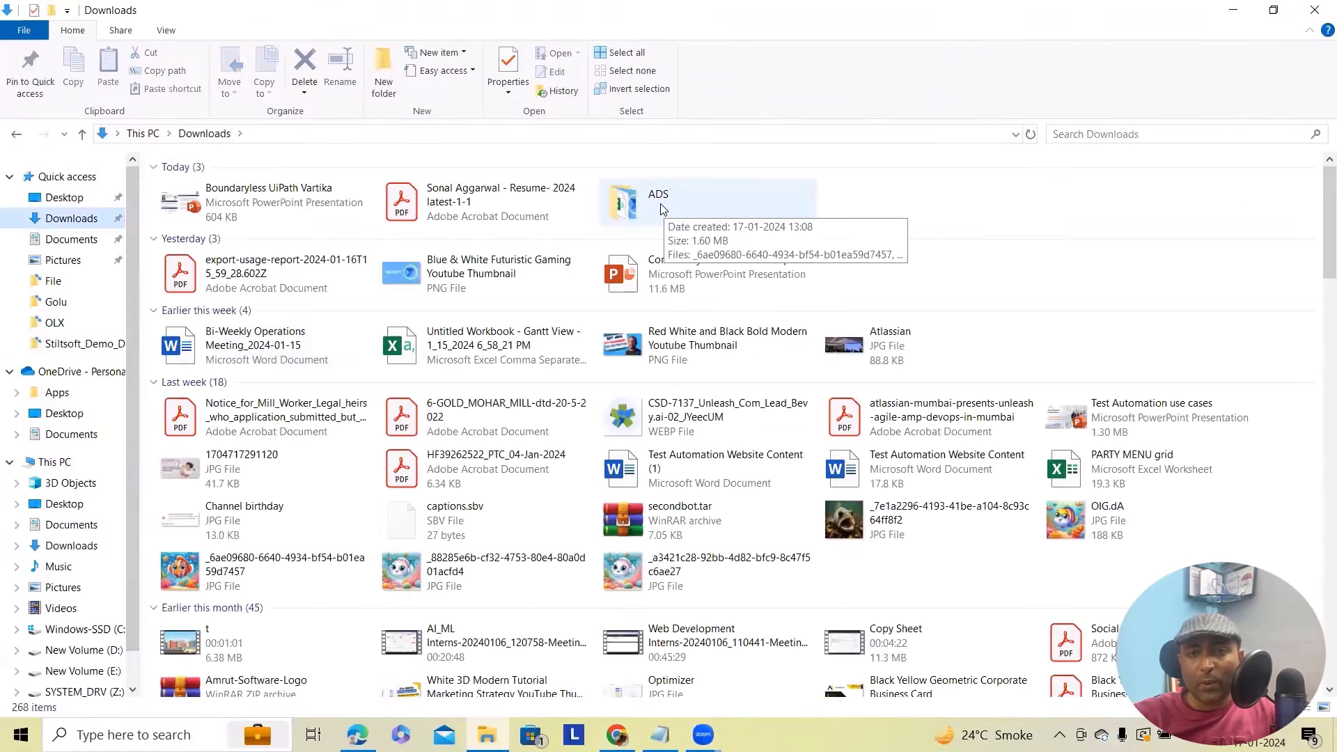
left_click_drag(645, 206, 618, 731)
left_click_drag(613, 427, 198, 251)
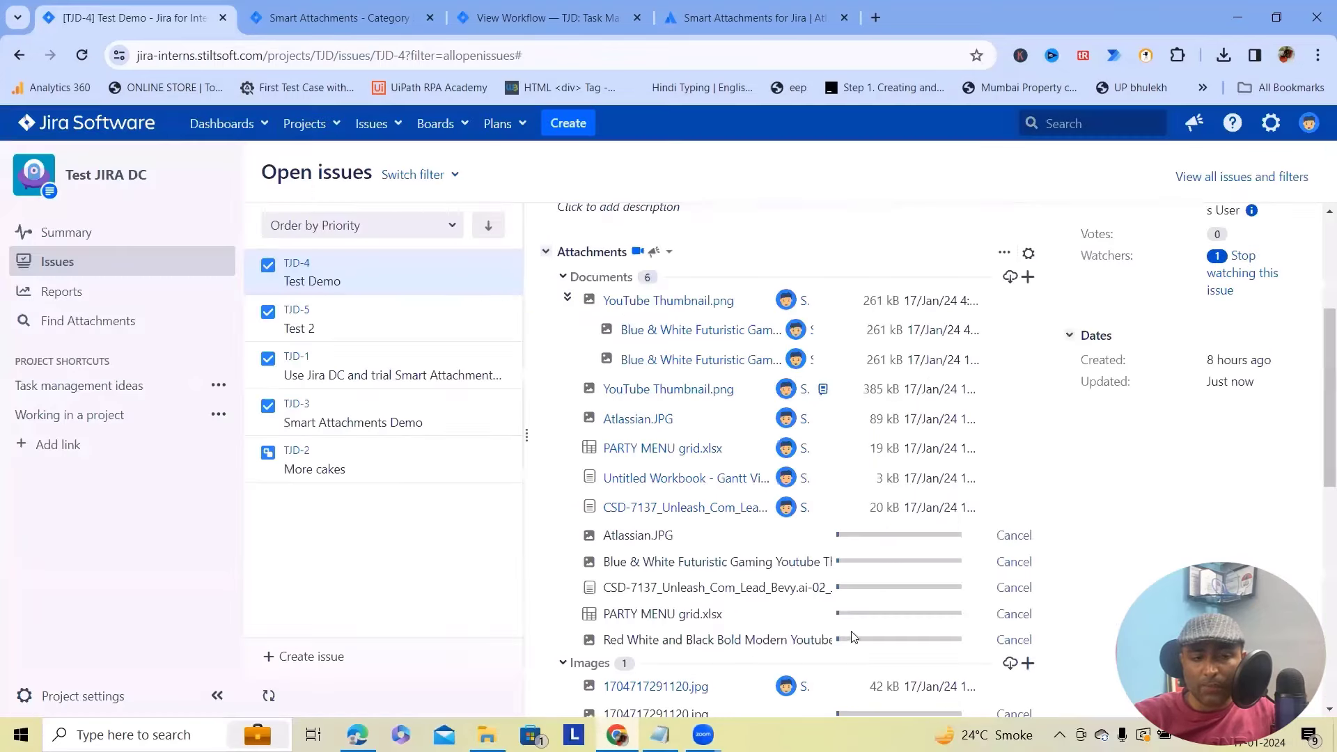
scroll(766, 558, "down", 3)
scroll(801, 540, "down", 10)
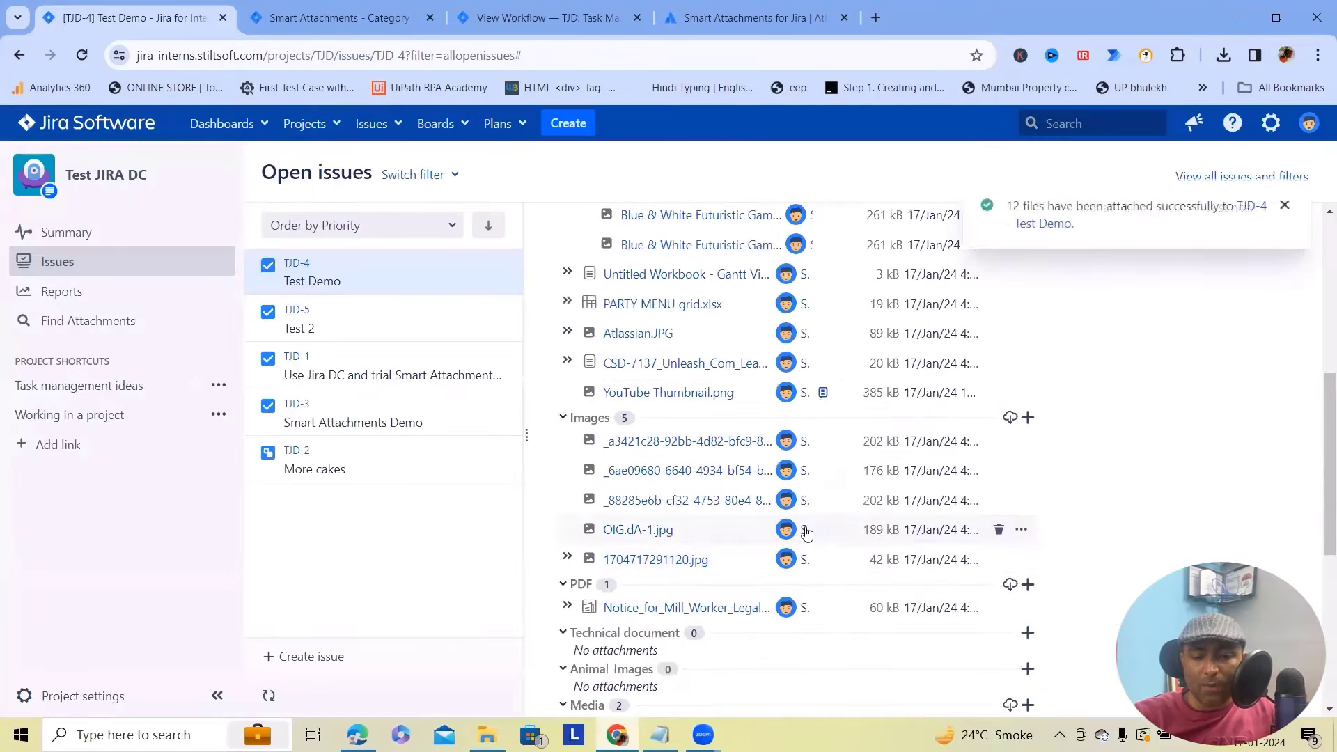
scroll(703, 502, "up", 3)
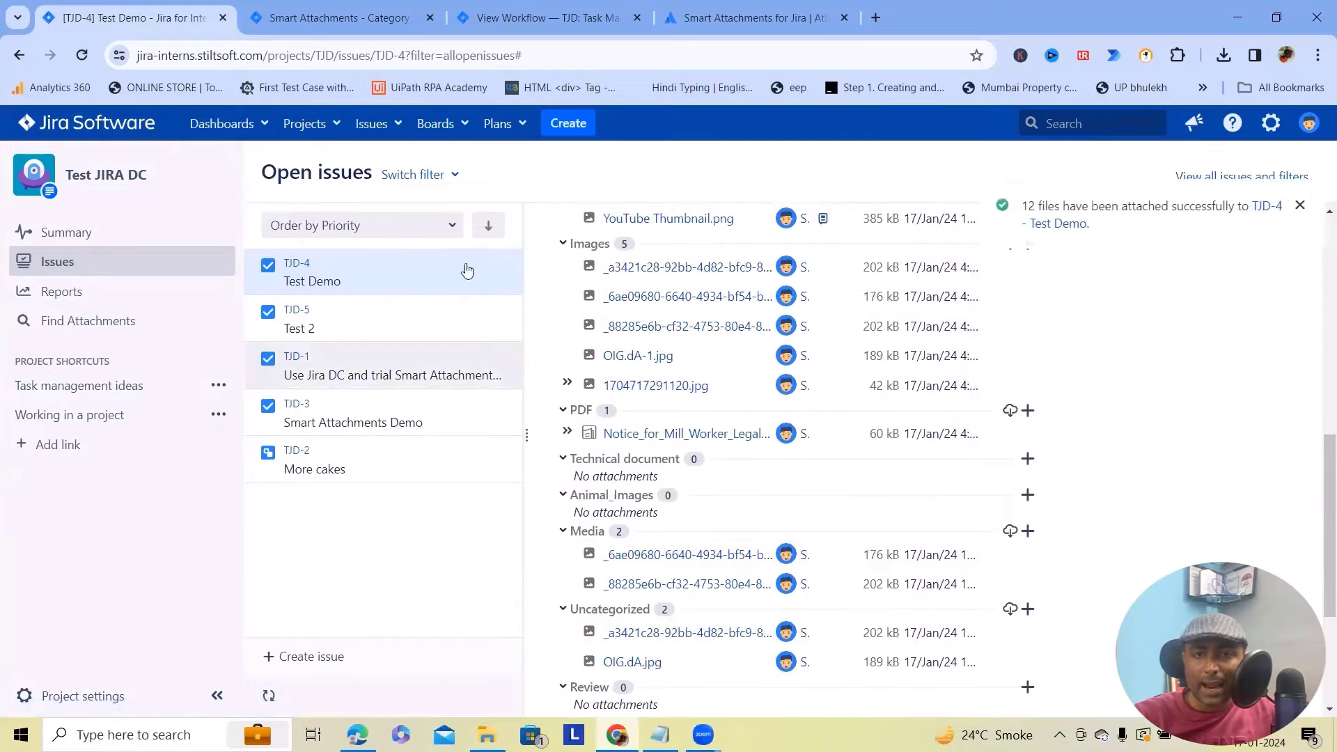
Open the Documents category scheme for editing and check the auto-distribution rule of its Documents category
left_click(357, 20)
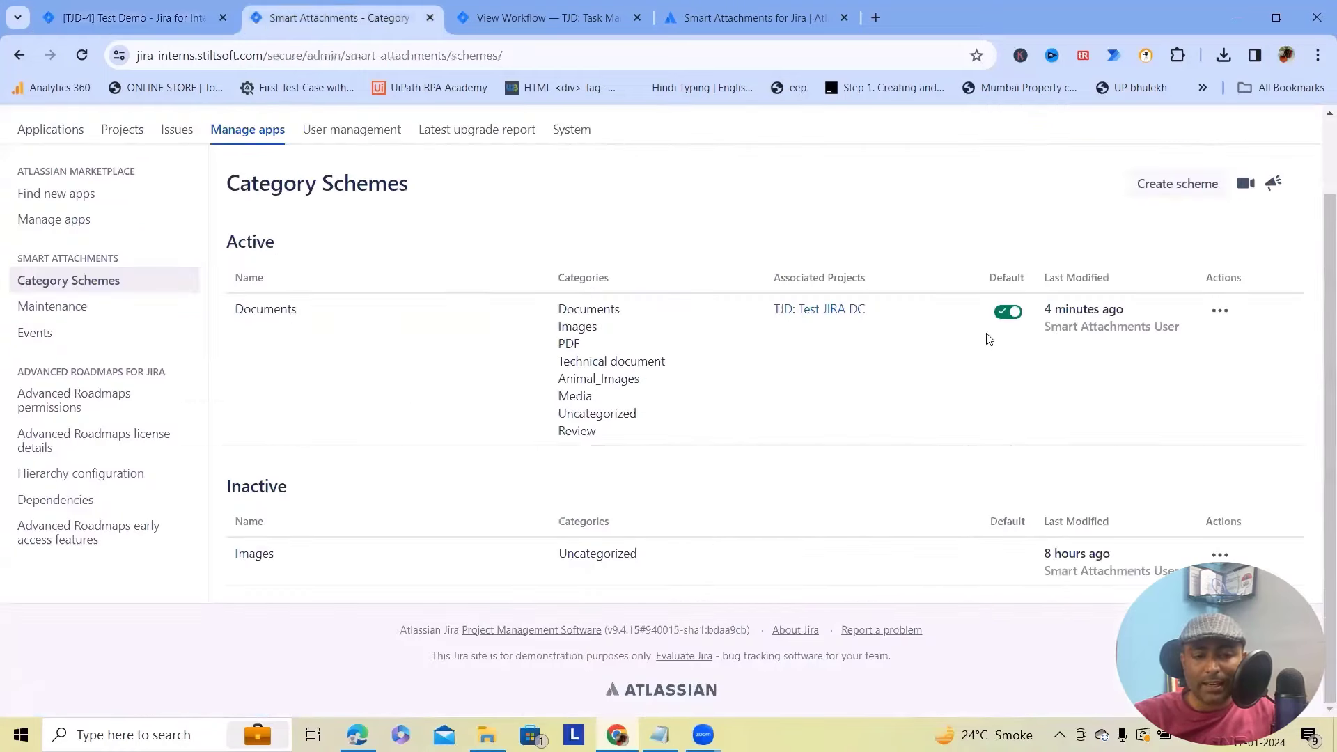
left_click(1221, 310)
left_click(1257, 354)
scroll(1011, 348, "down", 5)
scroll(1010, 279, "up", 1)
left_click(1009, 257)
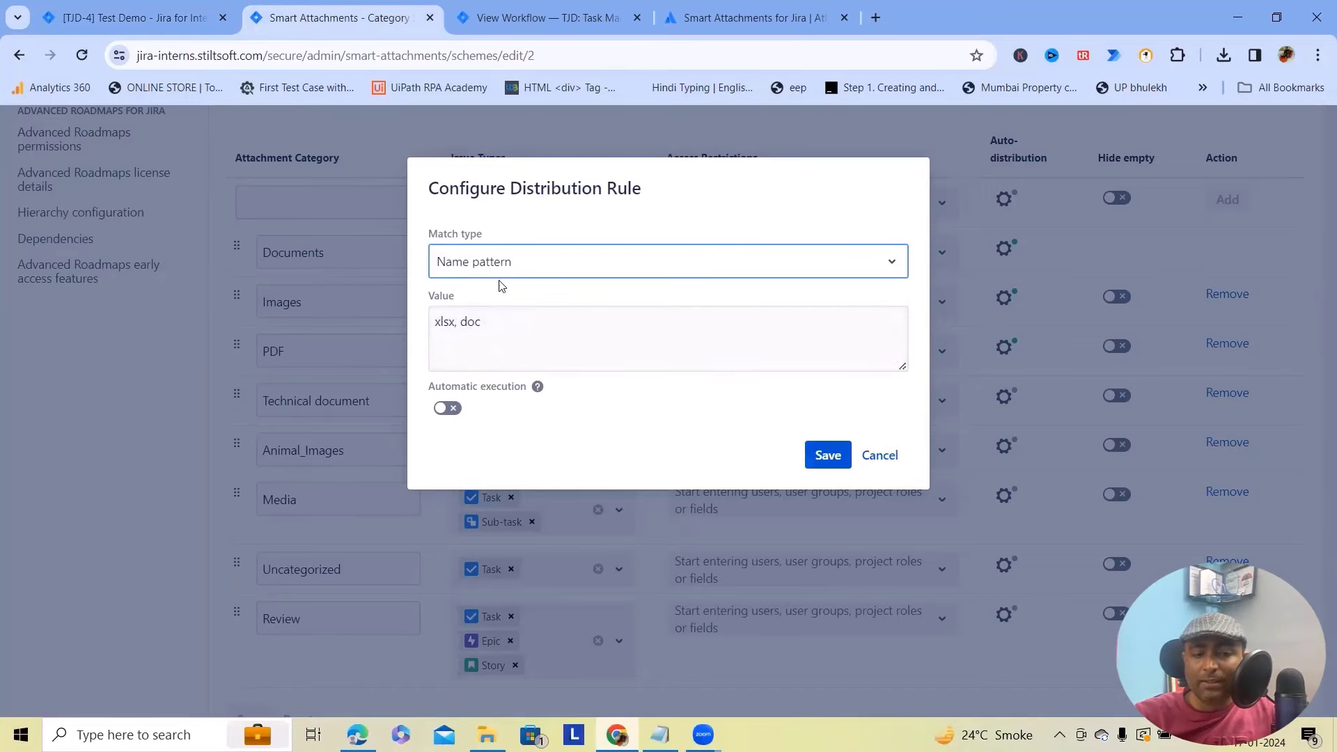
left_click(828, 455)
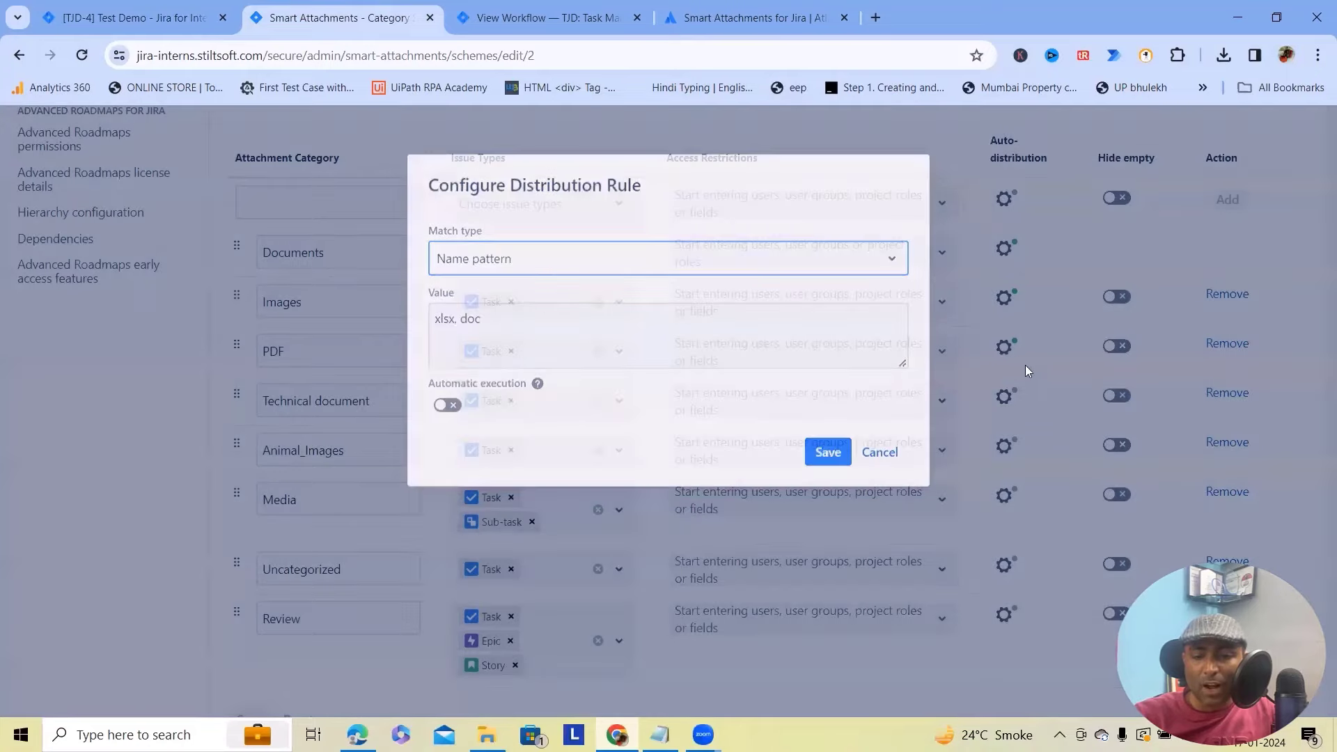
Check the auto-distribution rule of the PDF category, including its name pattern and automatic execution setting
scroll(1003, 476, "down", 1)
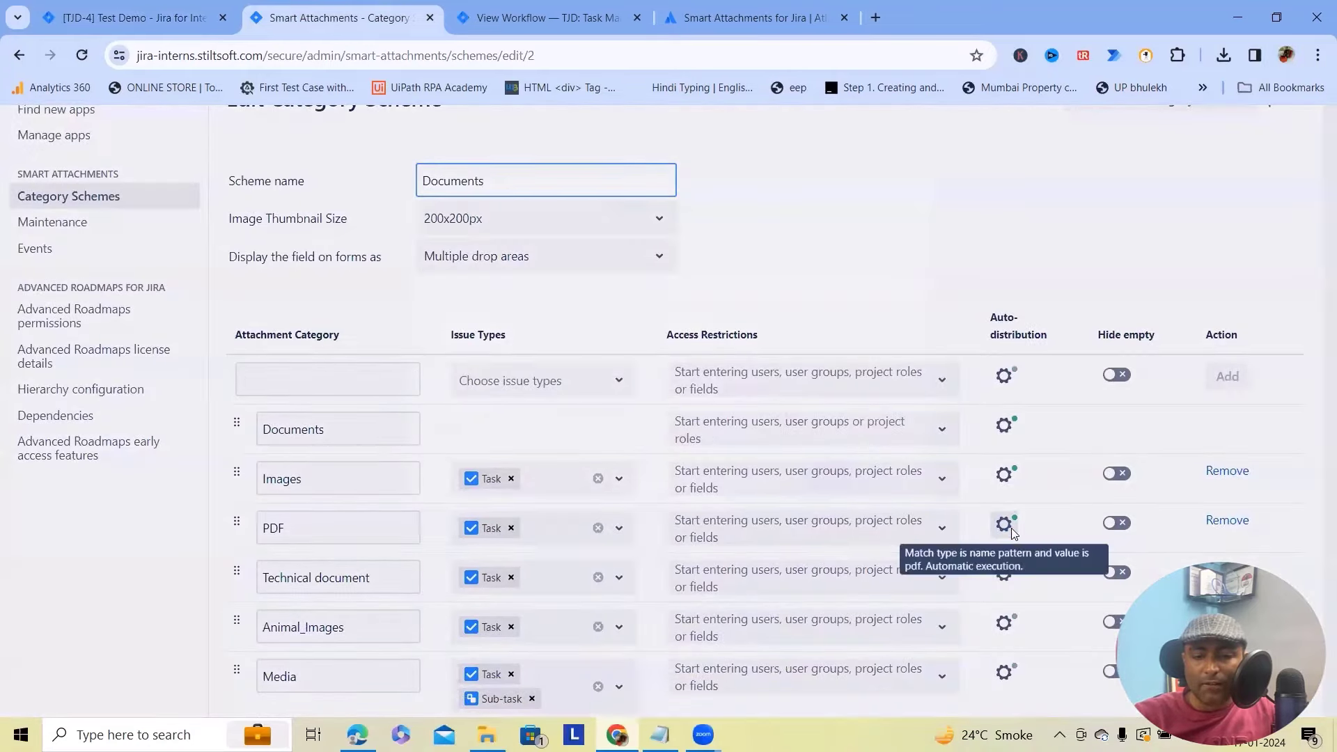
left_click(1008, 527)
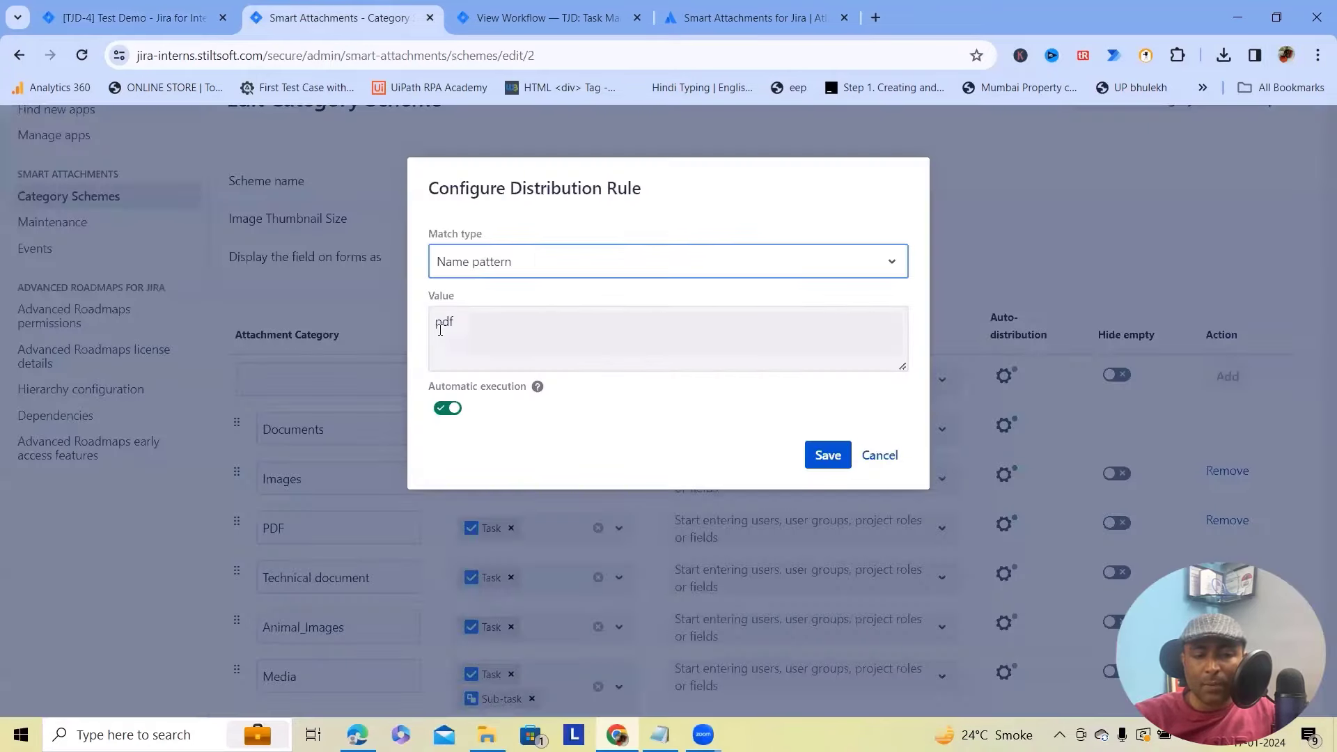
left_click(826, 455)
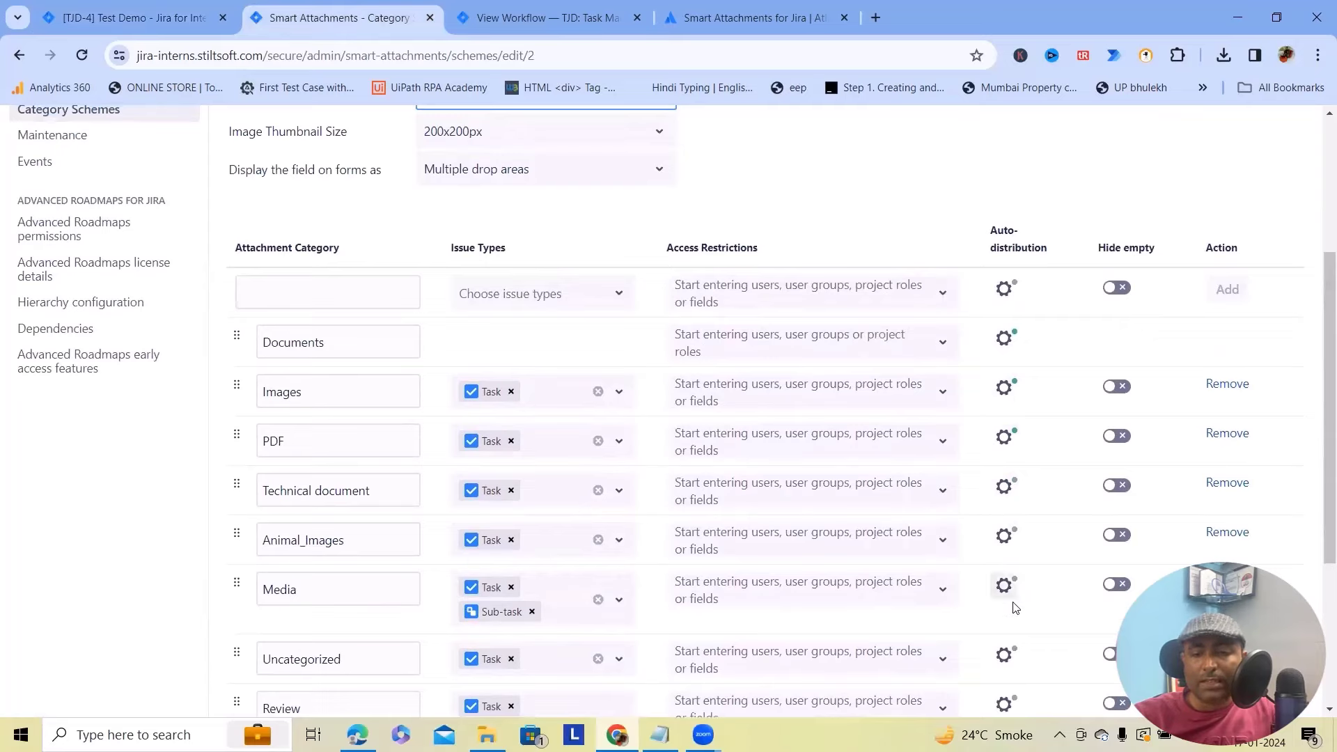
Return to TJD-4 and bulk-delete all of its attachments, from the Documents category through Uncategorized
left_click(132, 17)
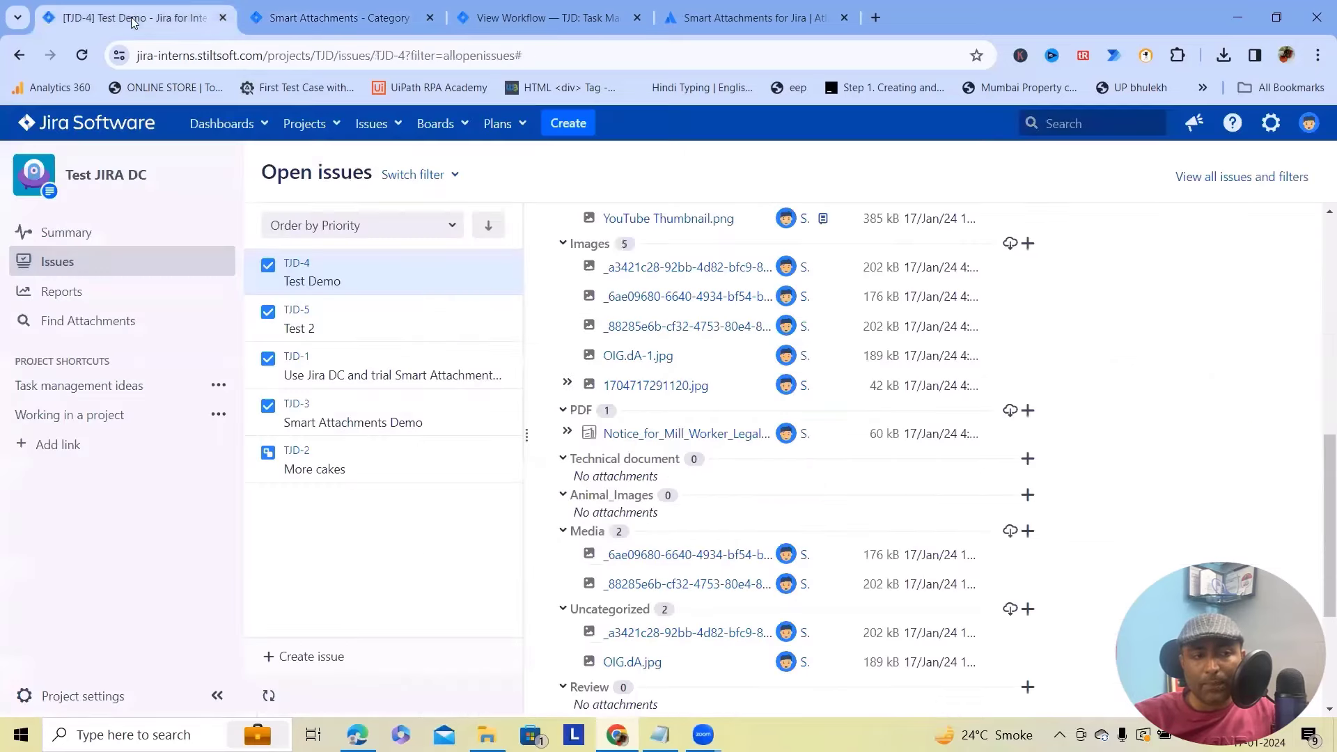
scroll(850, 483, "up", 4)
scroll(850, 483, "up", 2)
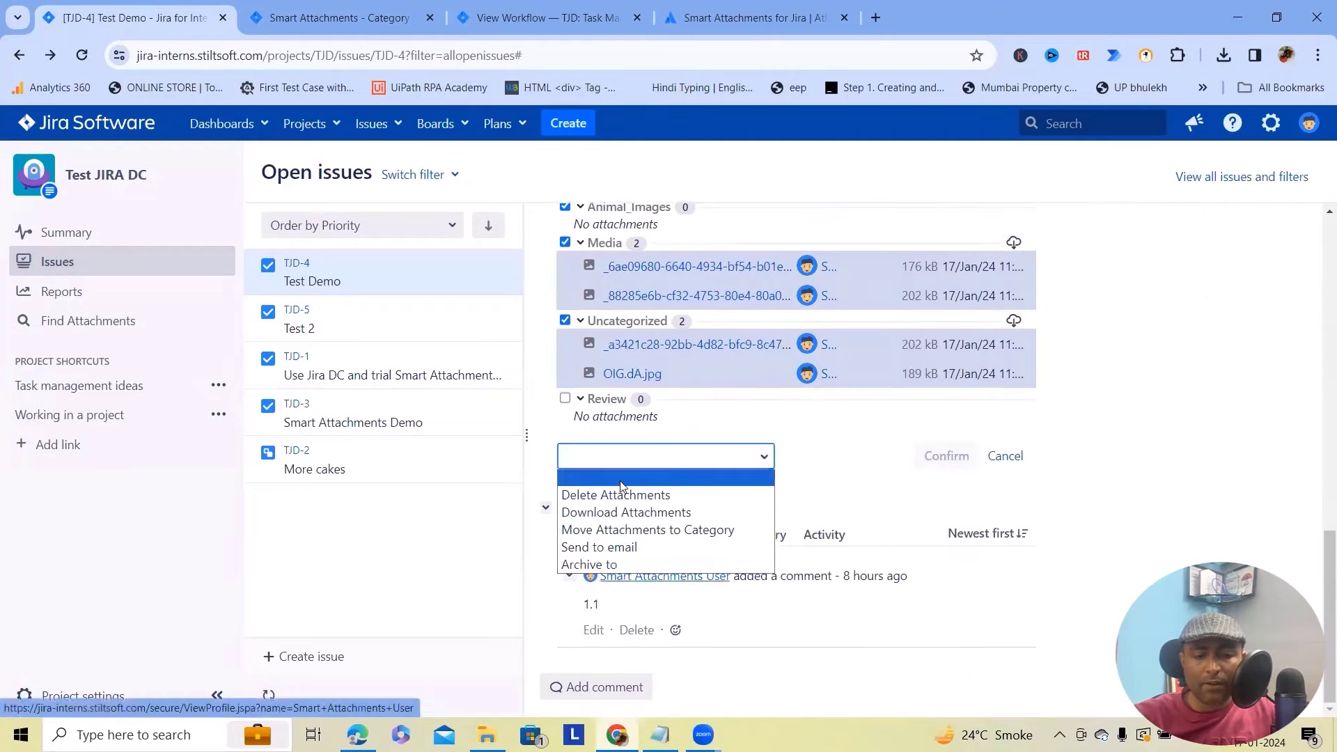
left_click(613, 495)
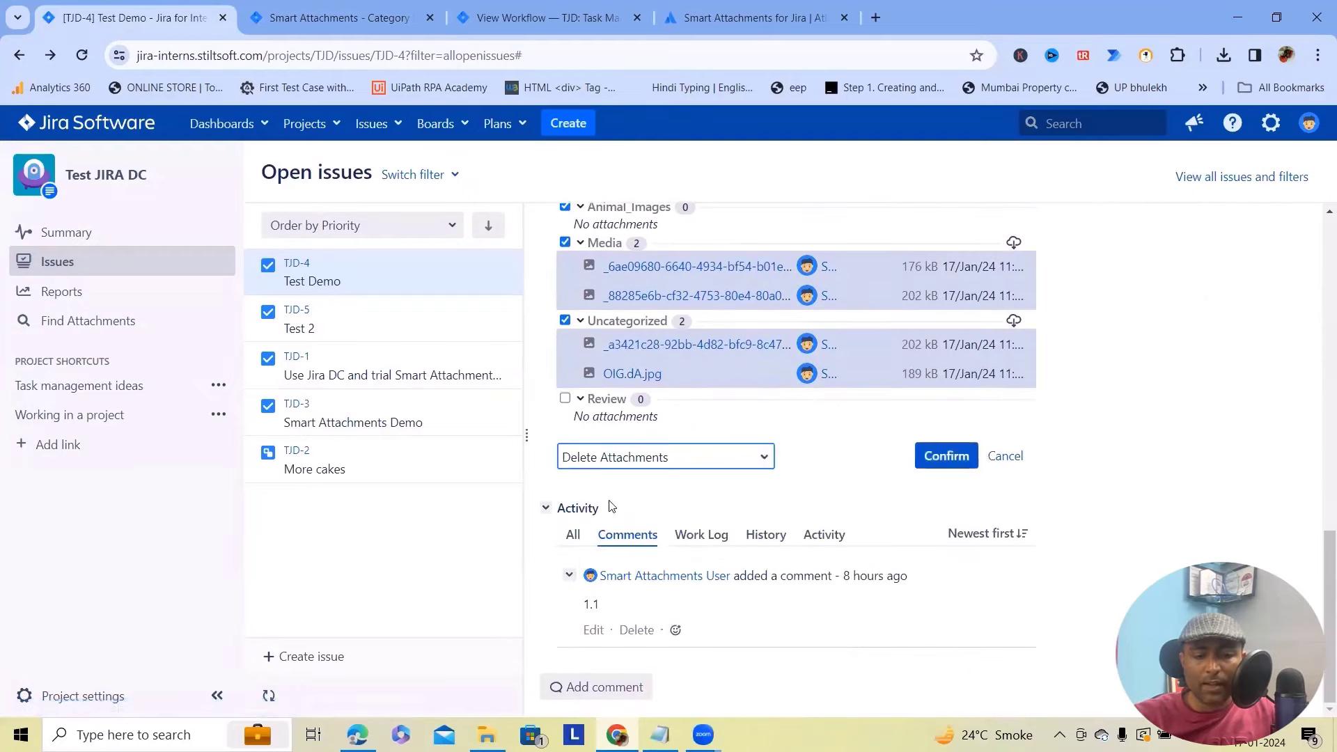
left_click(944, 457)
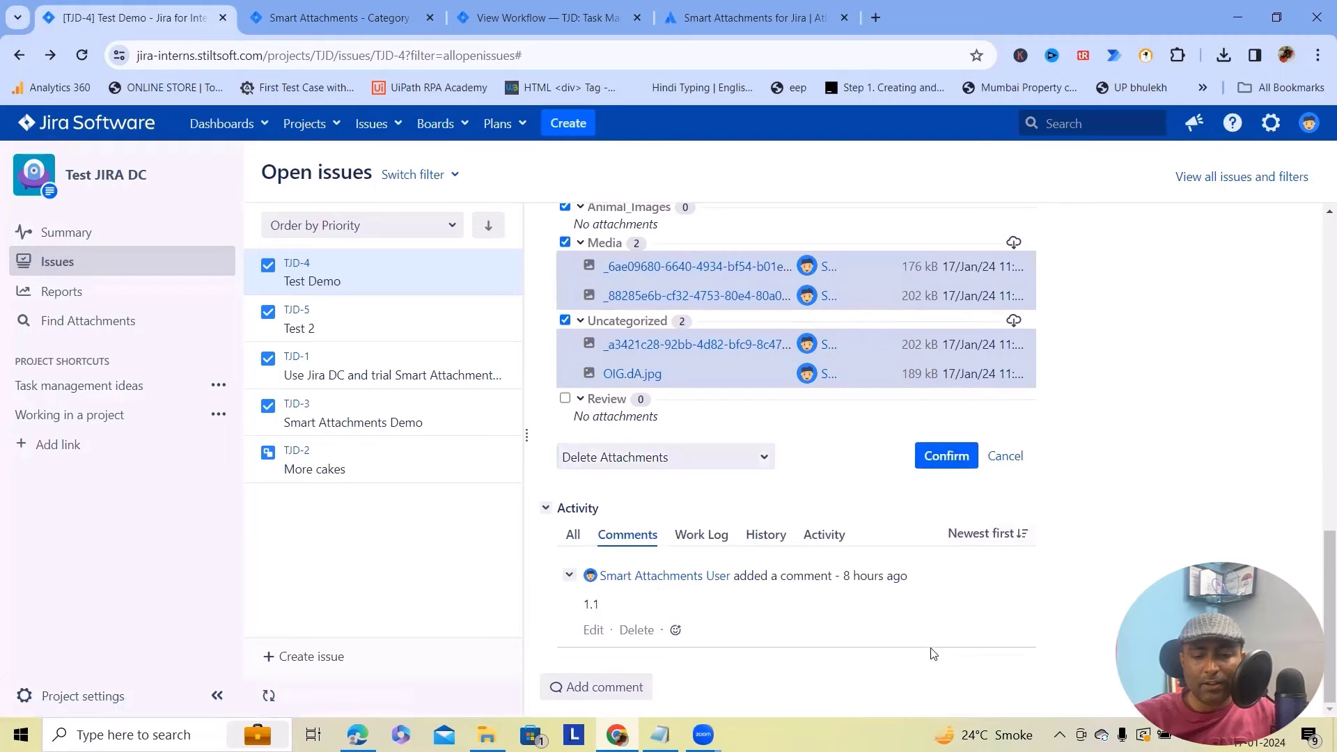
scroll(795, 585, "up", 3)
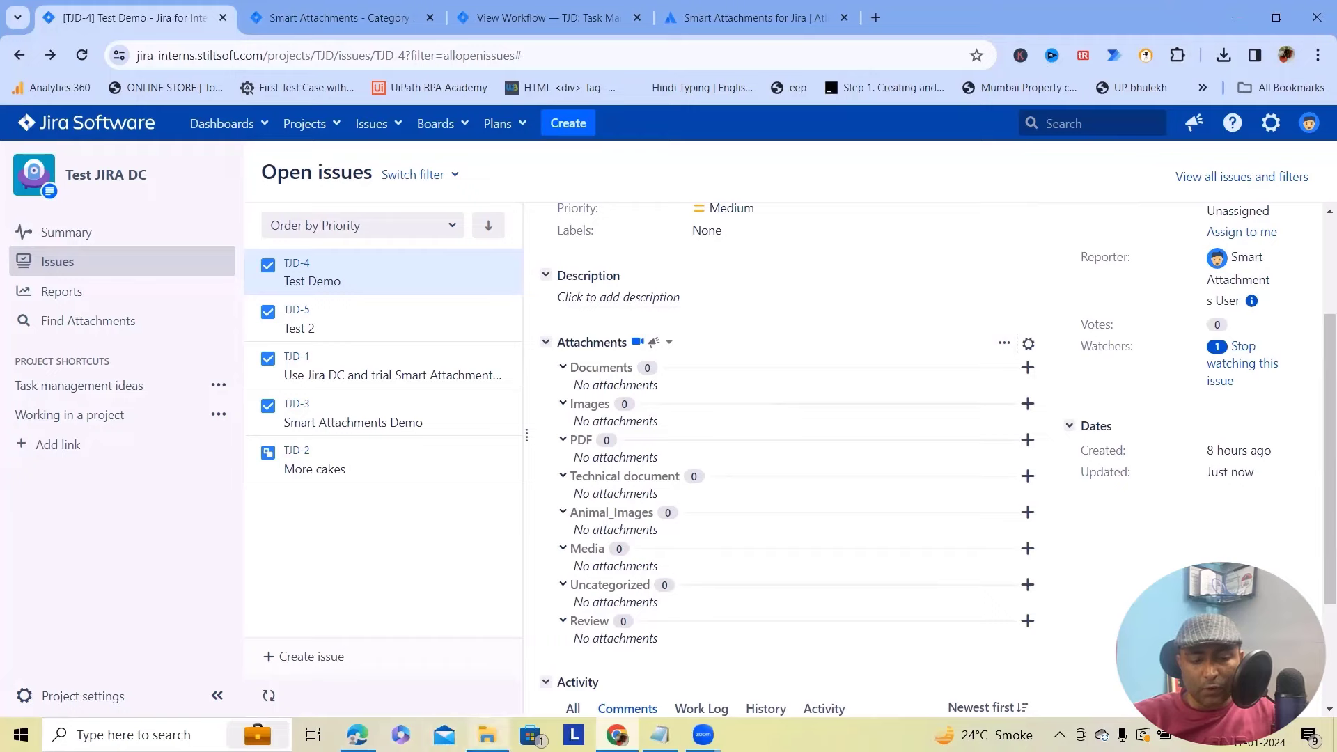
Upload the ADS folder from File Explorer to the emptied TJD-4 attachments again and check how its files are distributed across categories
left_click(487, 734)
left_click_drag(674, 218, 216, 230)
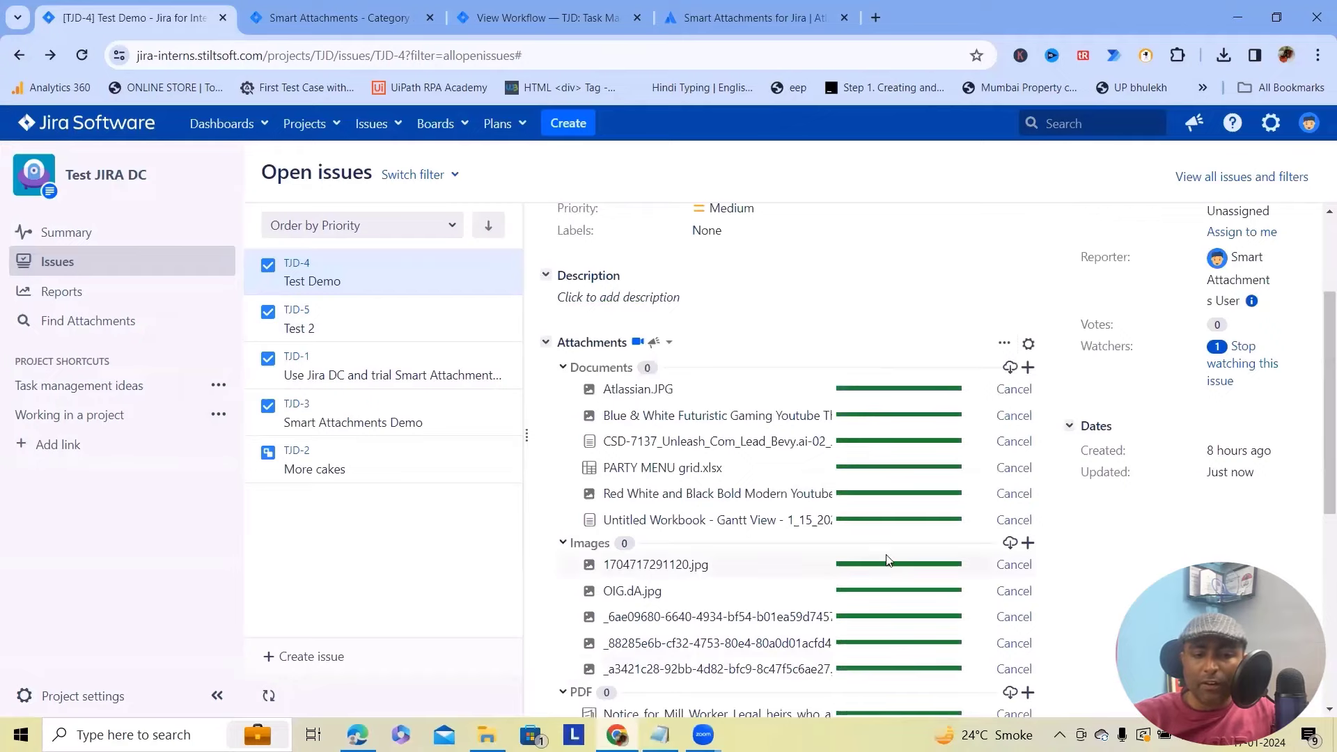
scroll(808, 529, "down", 1)
scroll(808, 543, "down", 2)
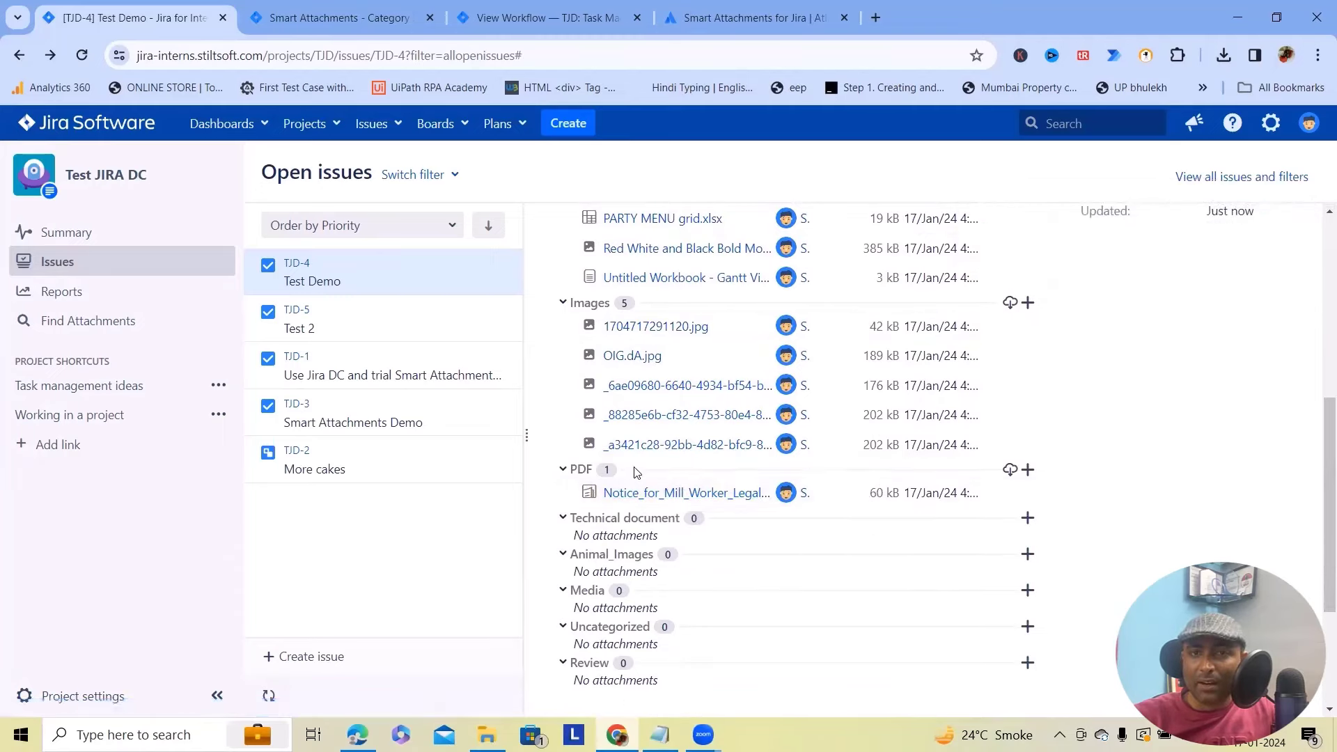
scroll(634, 463, "up", 1)
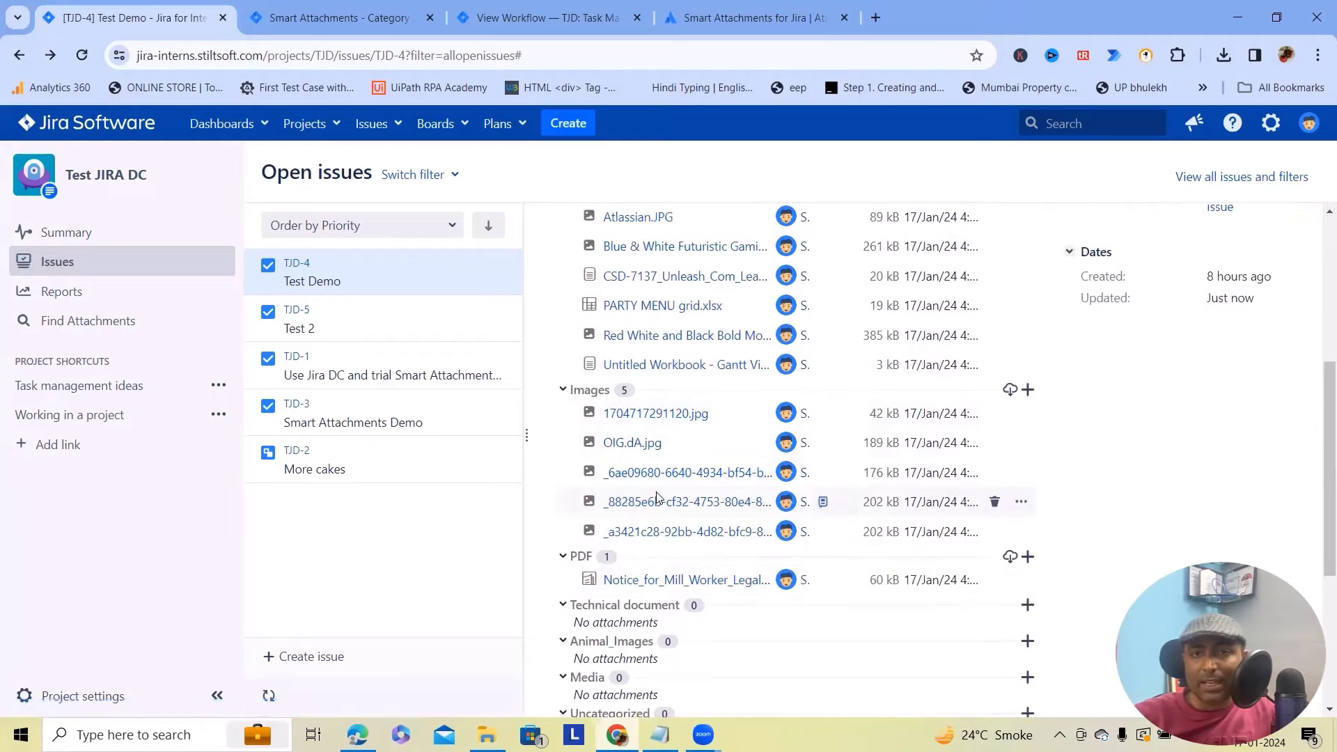
scroll(641, 439, "up", 2)
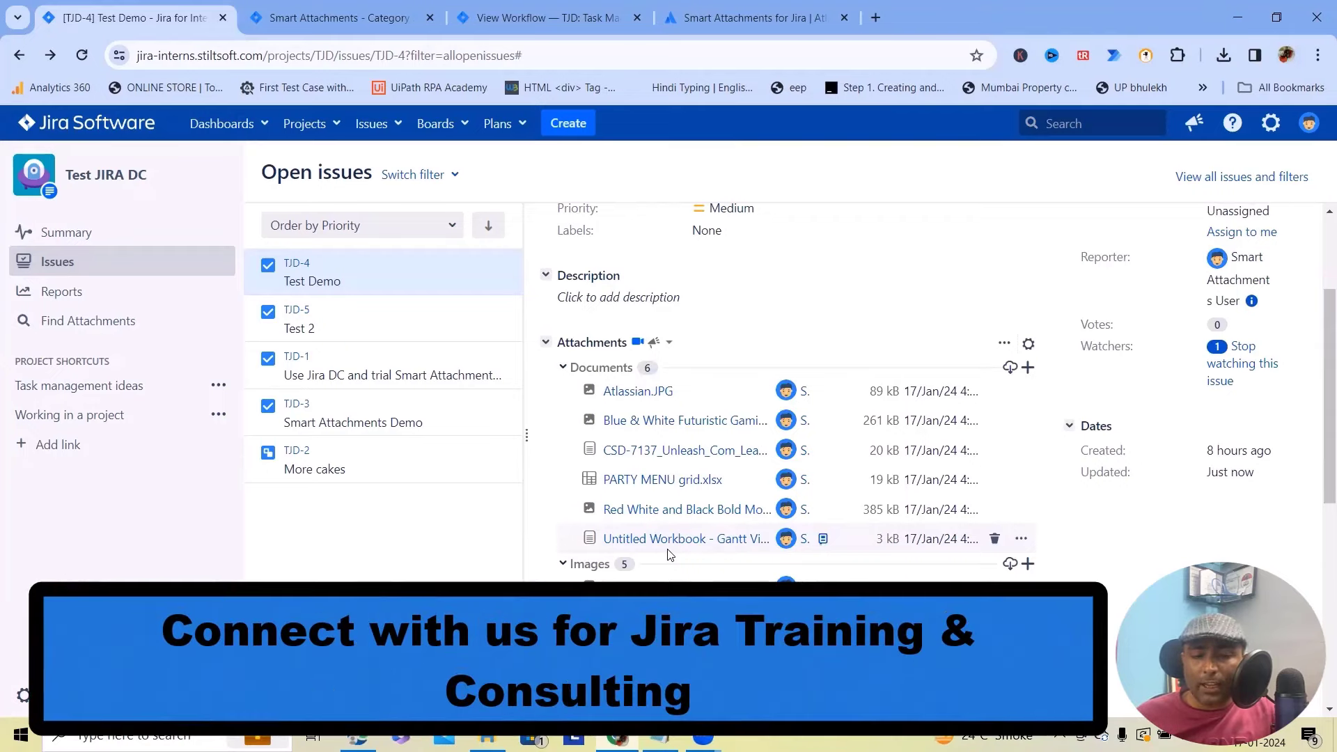
Move Atlassian.JPG from the Documents category to the Images category
scroll(680, 530, "down", 2)
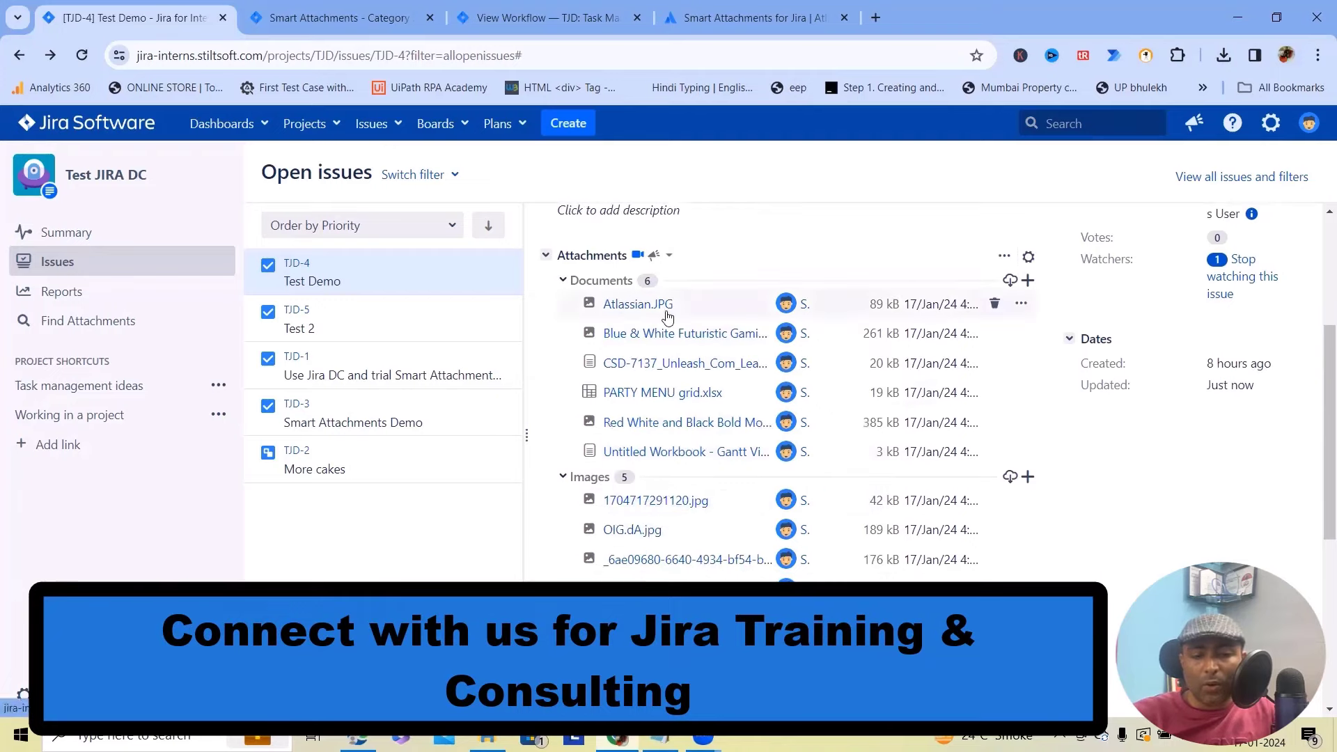
left_click(1021, 304)
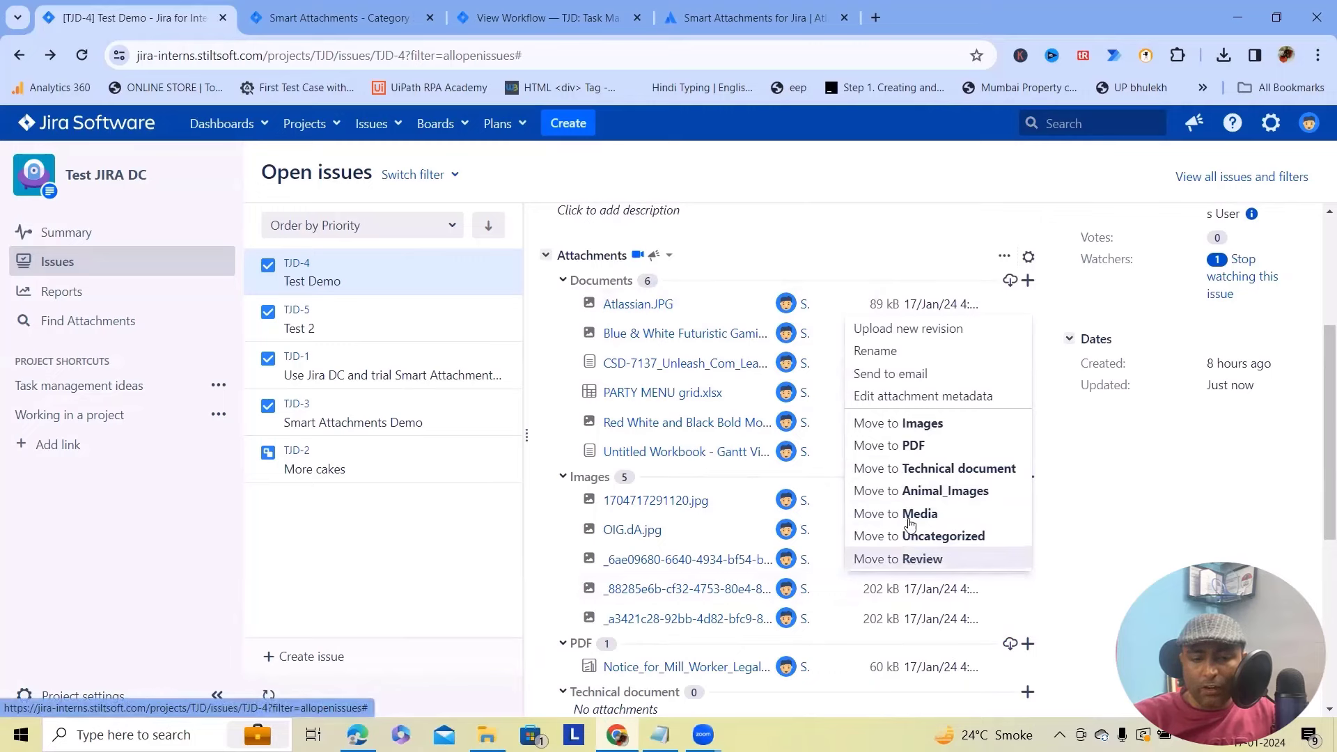
left_click(914, 424)
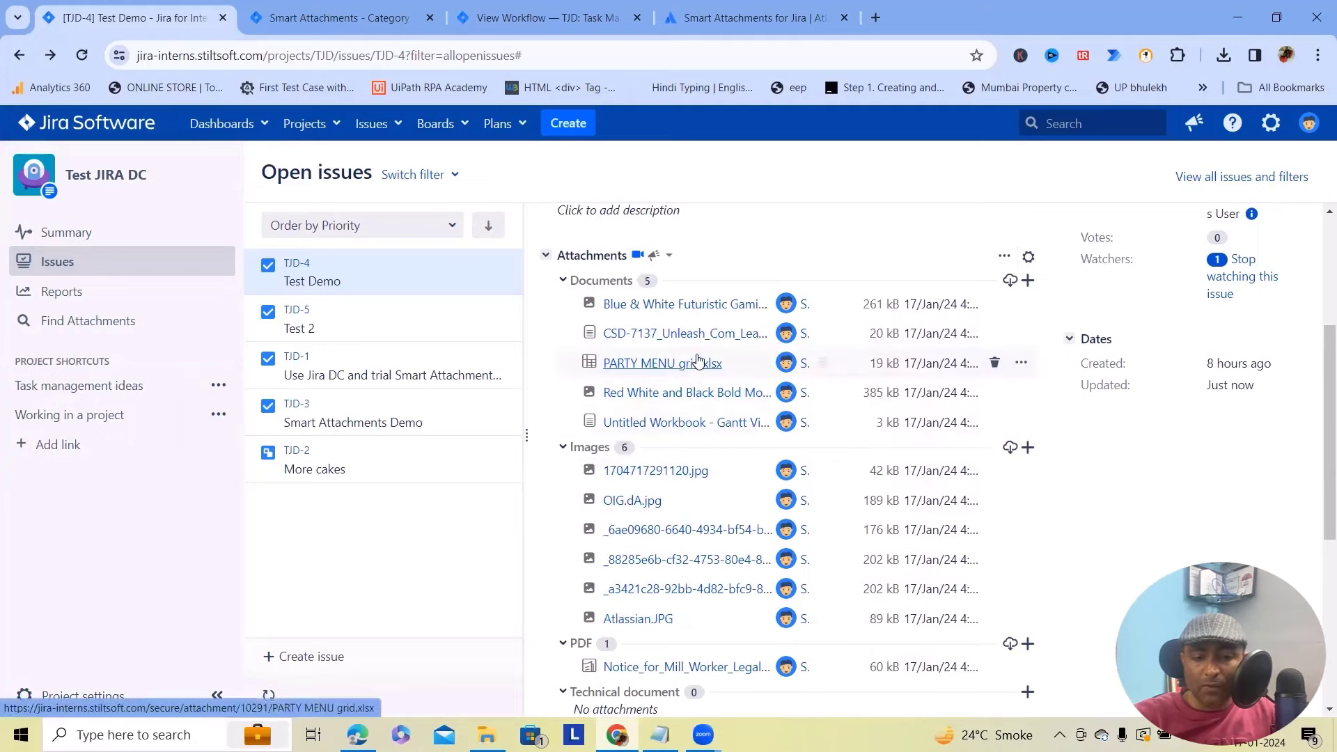
Move the Red White and Black Bold Modern and the Blue & White Futuristic Gaming thumbnails from Documents to the Images category
left_click_drag(632, 385, 822, 557)
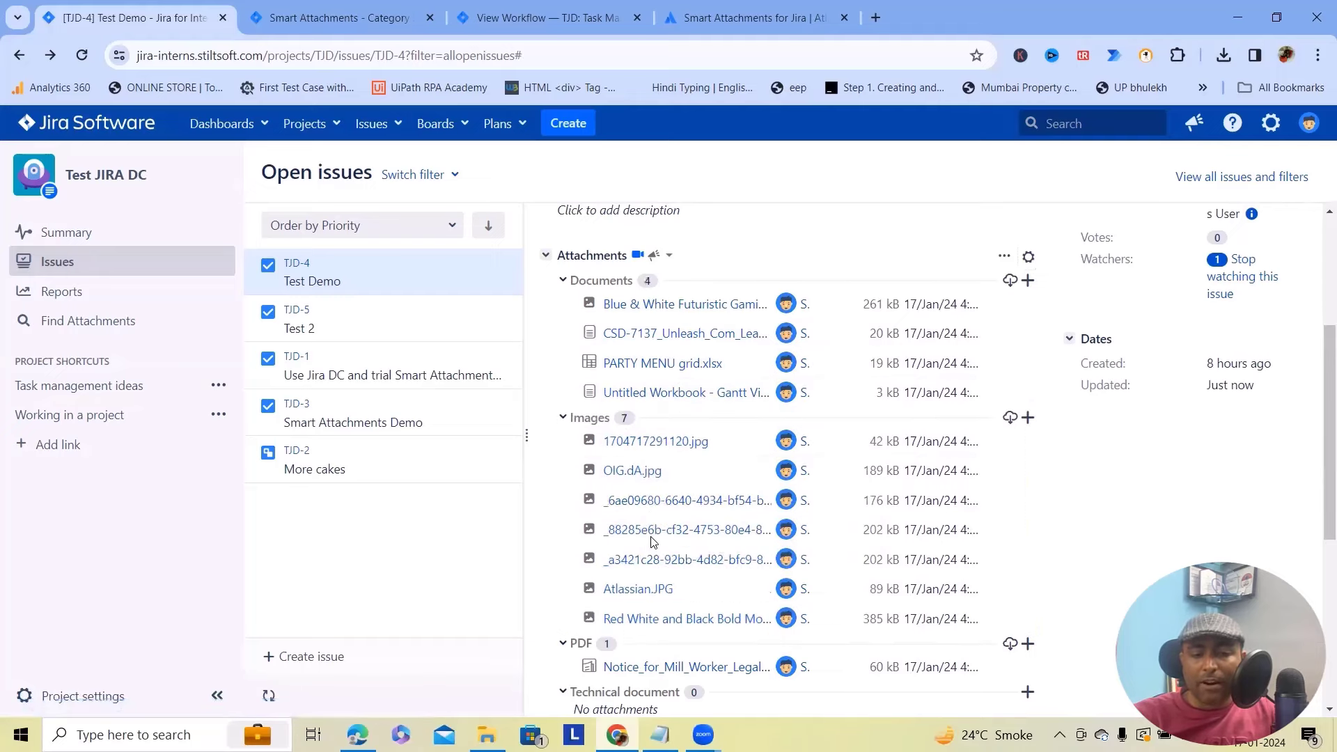
left_click_drag(629, 314, 636, 558)
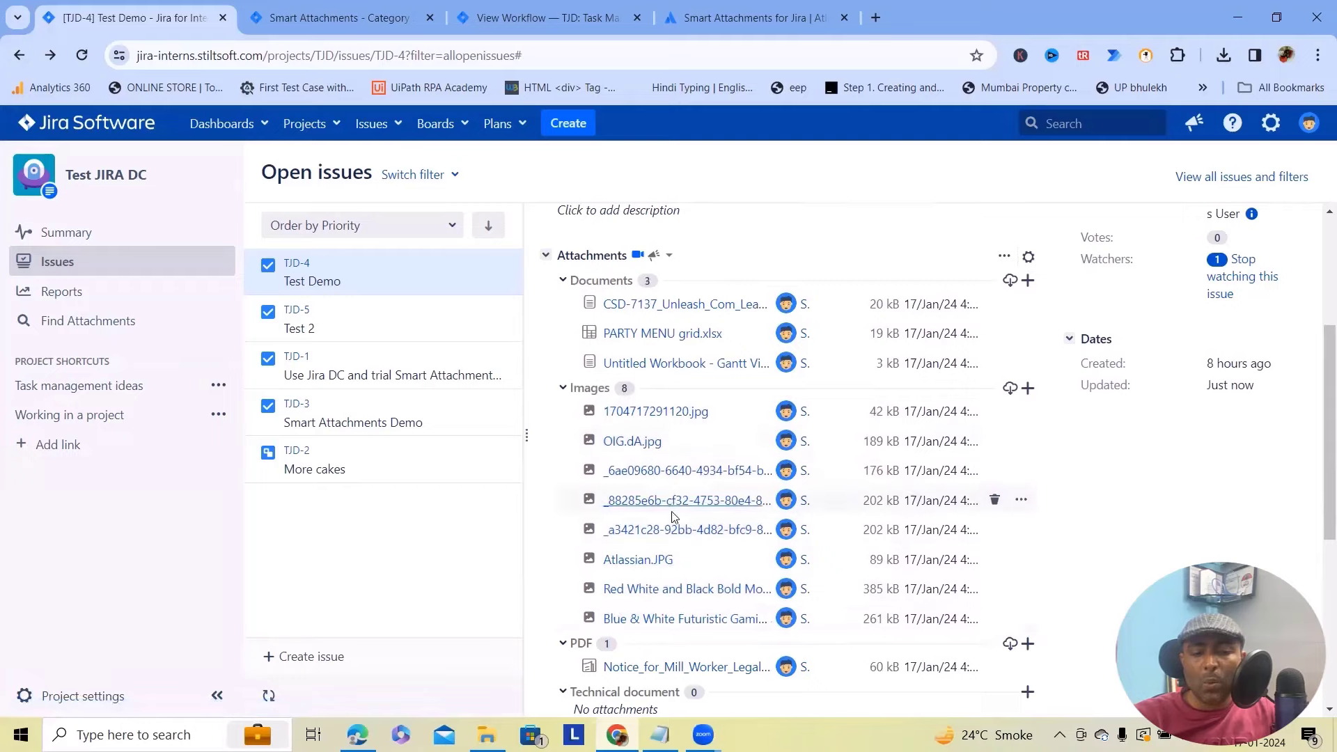
scroll(672, 494, "up", 1)
scroll(673, 493, "down", 6)
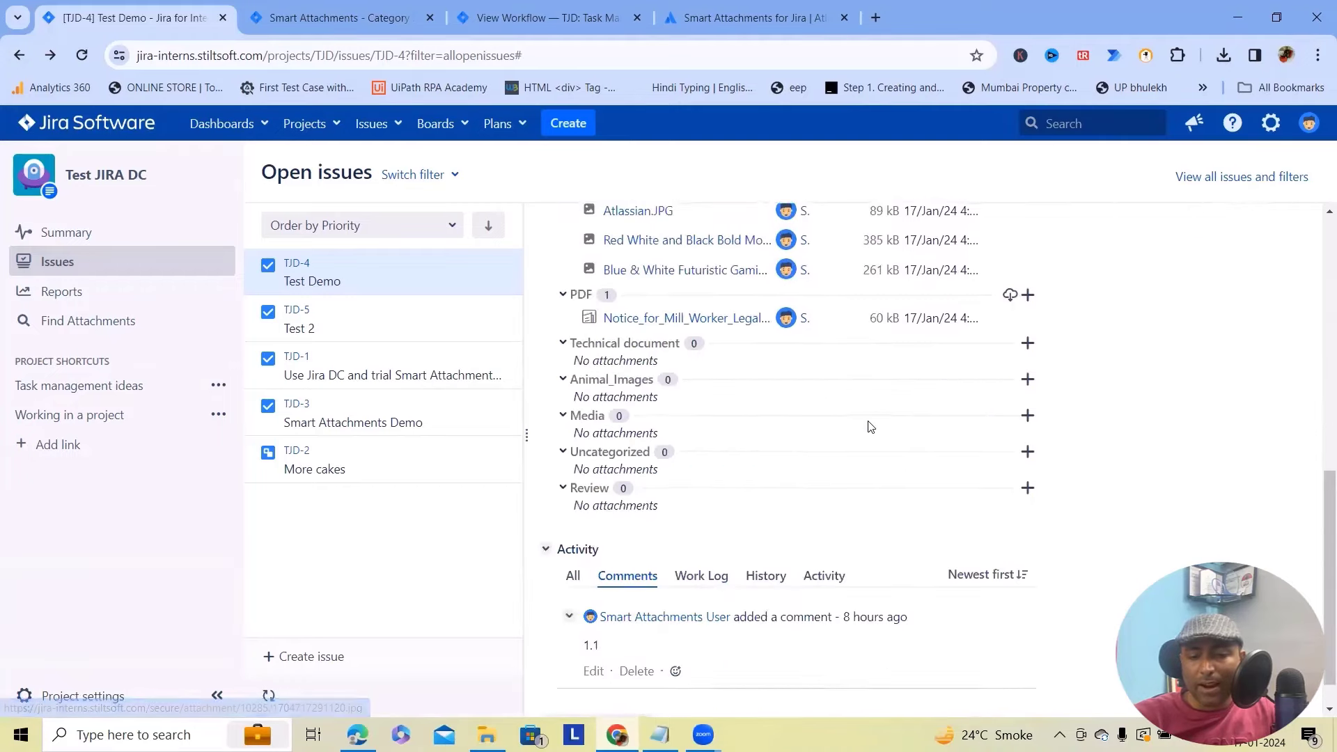
Upload the CSD-7137_Unleash_Com_Lead_Bevy.ai-02_JYeecUM file from the ADS folder as a new revision of the matching attachment in Documents
scroll(869, 426, "up", 5)
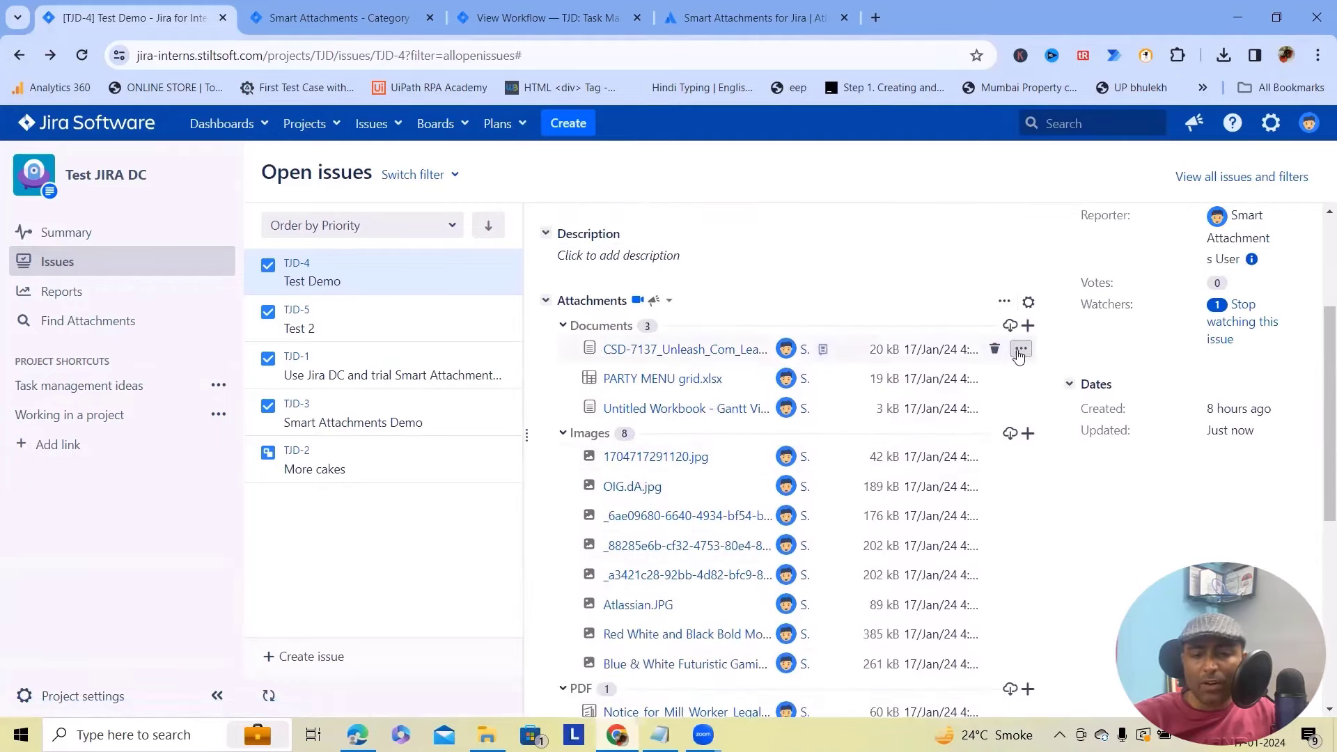
left_click(1021, 348)
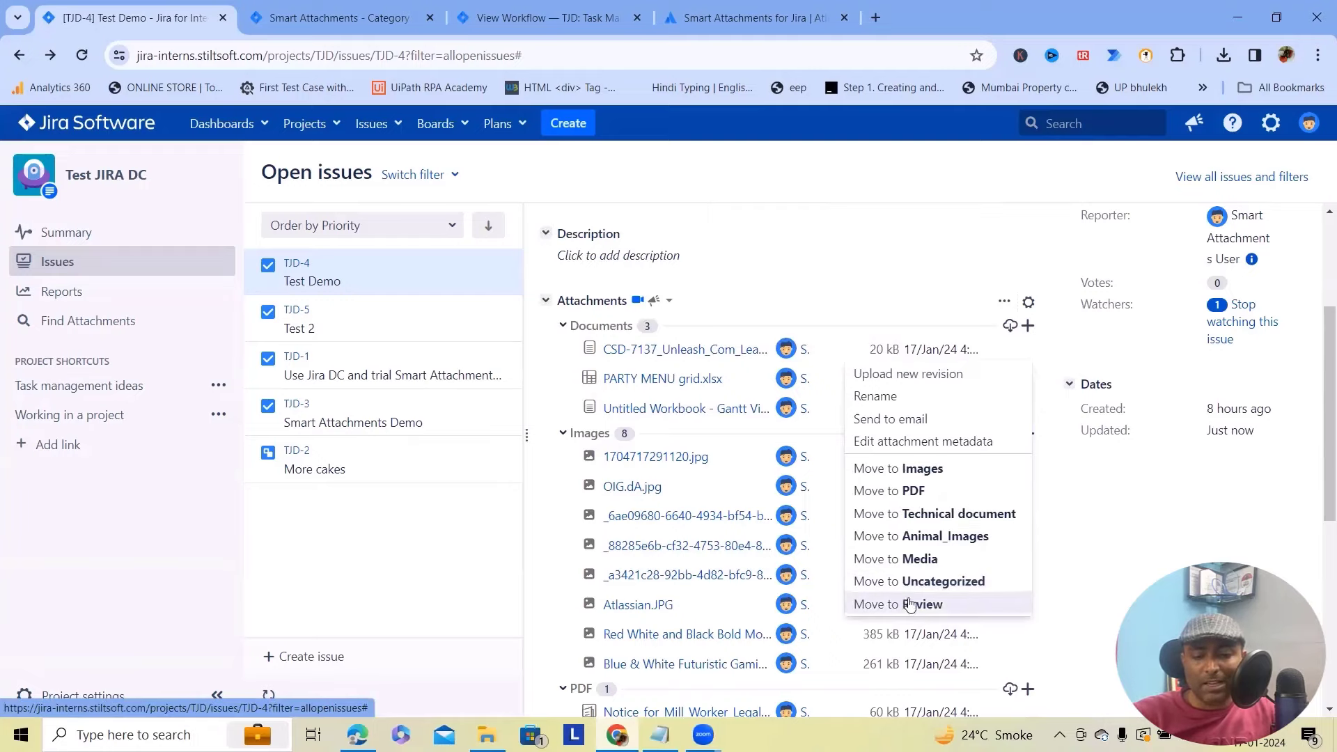
left_click(886, 374)
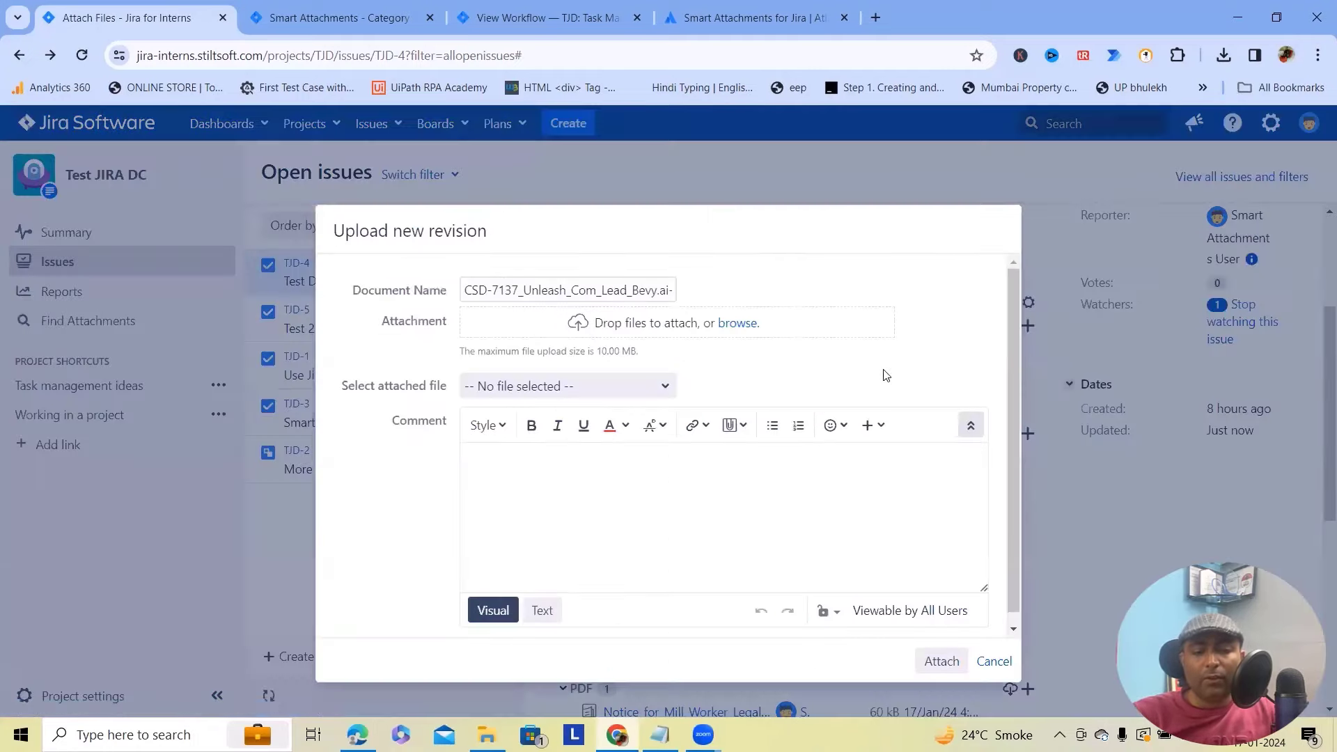
left_click(733, 328)
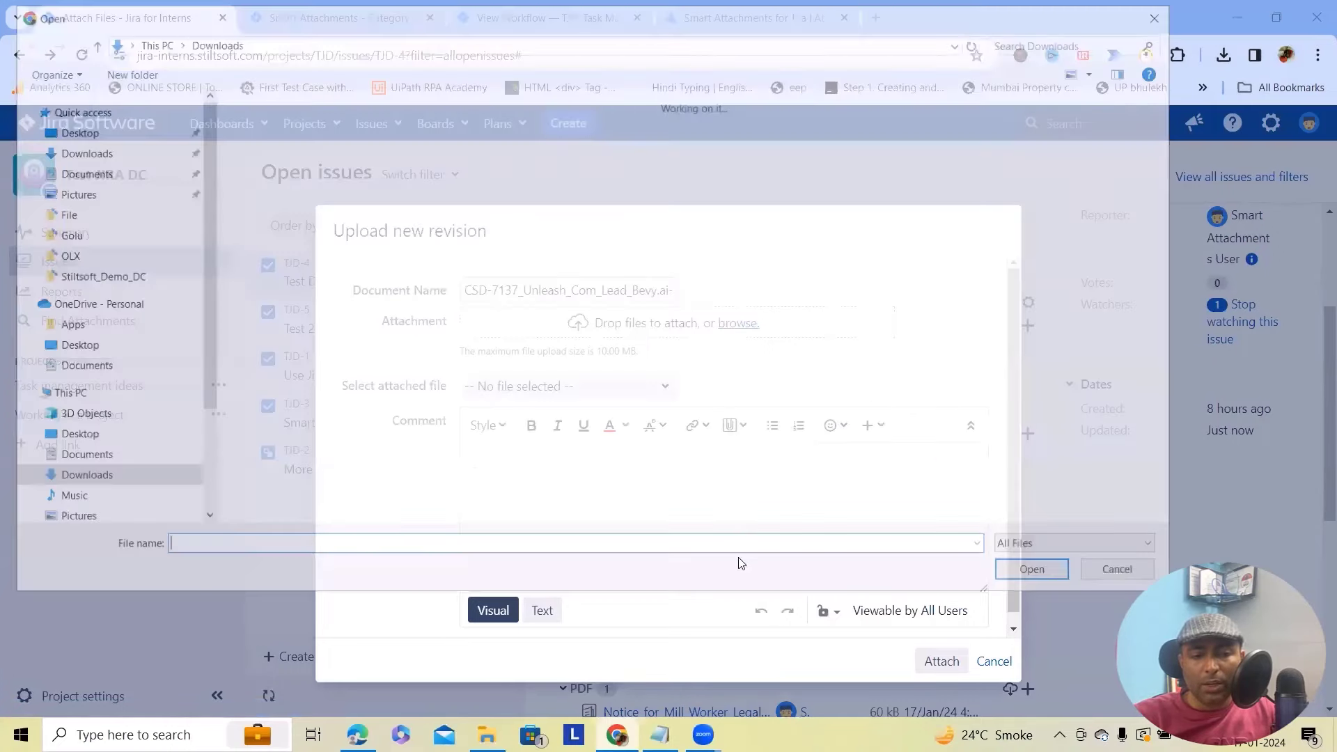
double_click(457, 161)
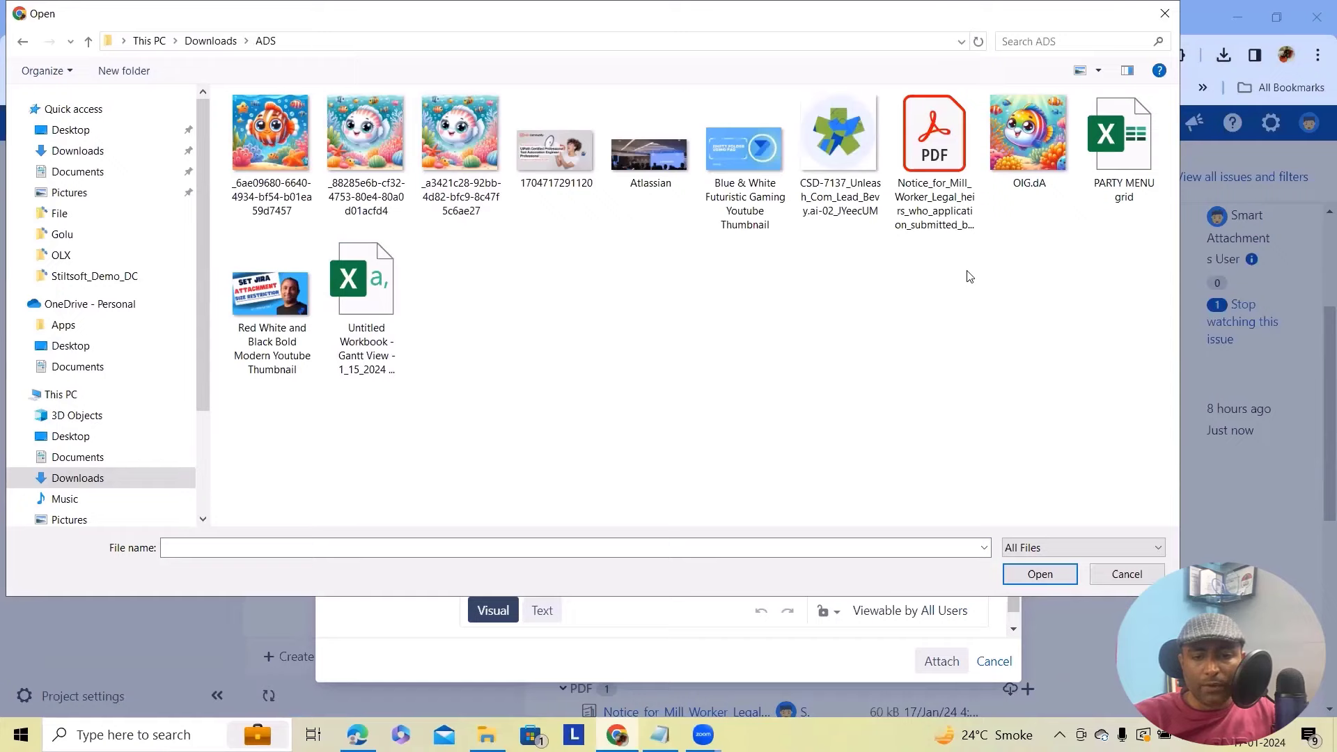
double_click(840, 140)
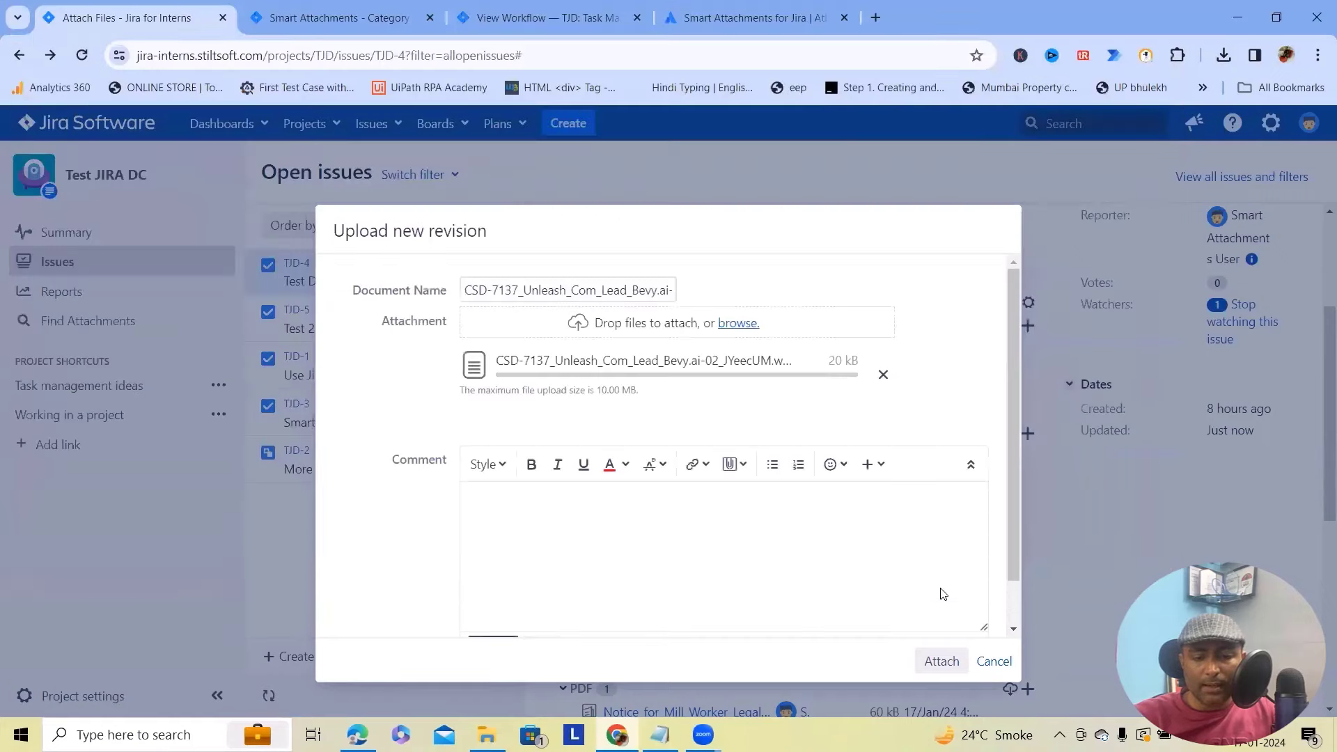
left_click(932, 666)
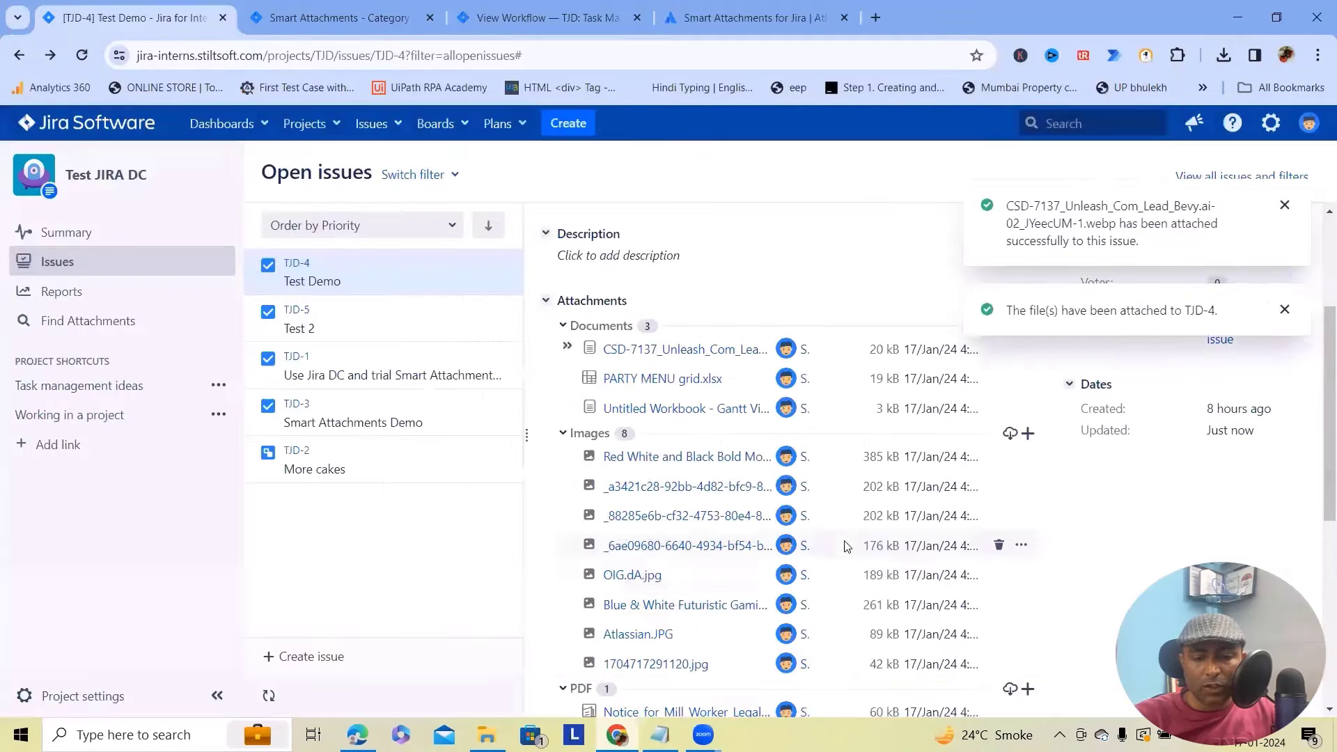
left_click(825, 379)
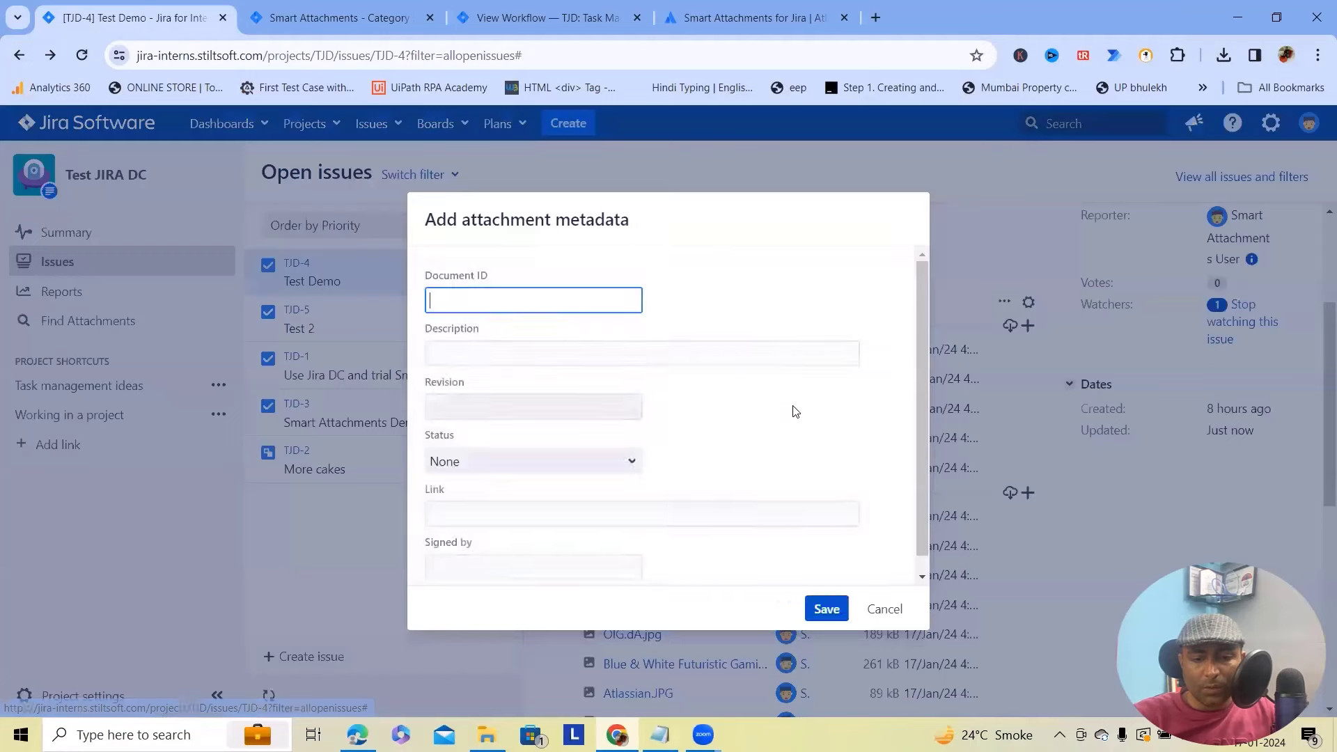
left_click(885, 611)
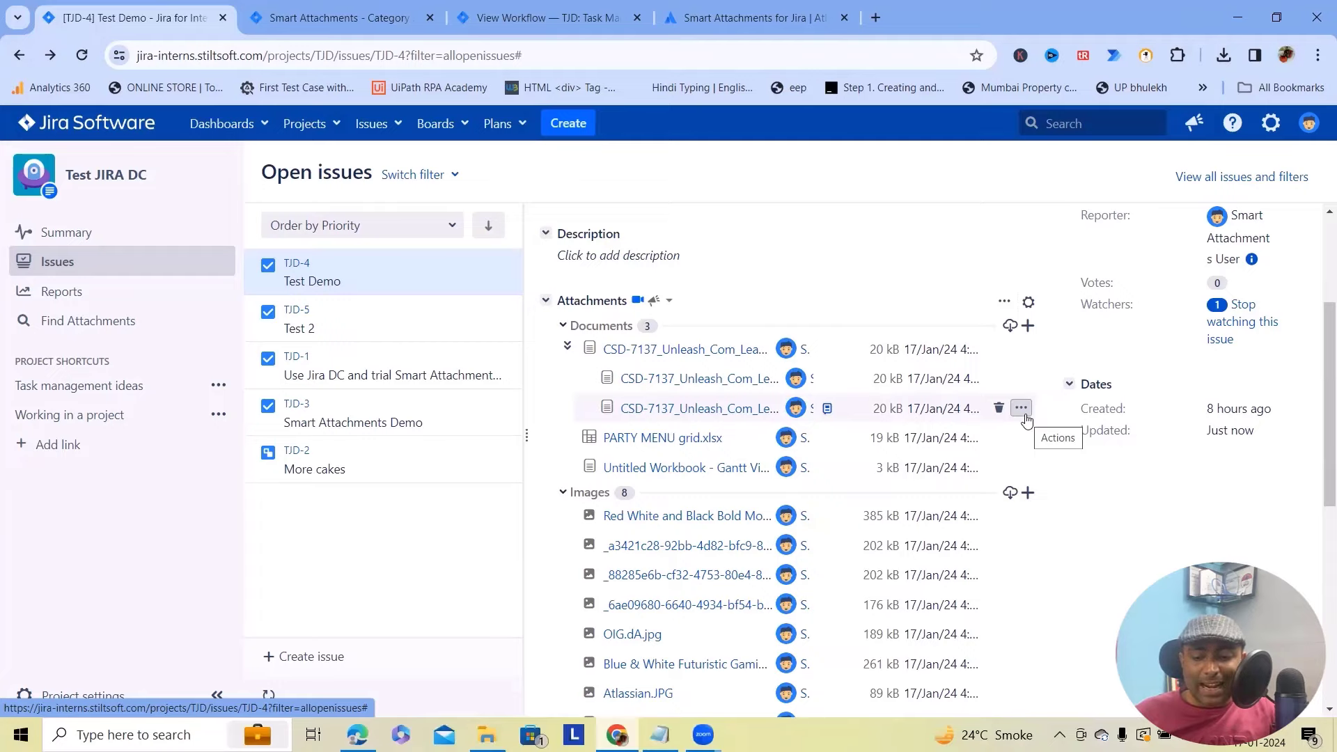
Switch to the editor of the Documents category scheme and review its categories and their settings
left_click(339, 18)
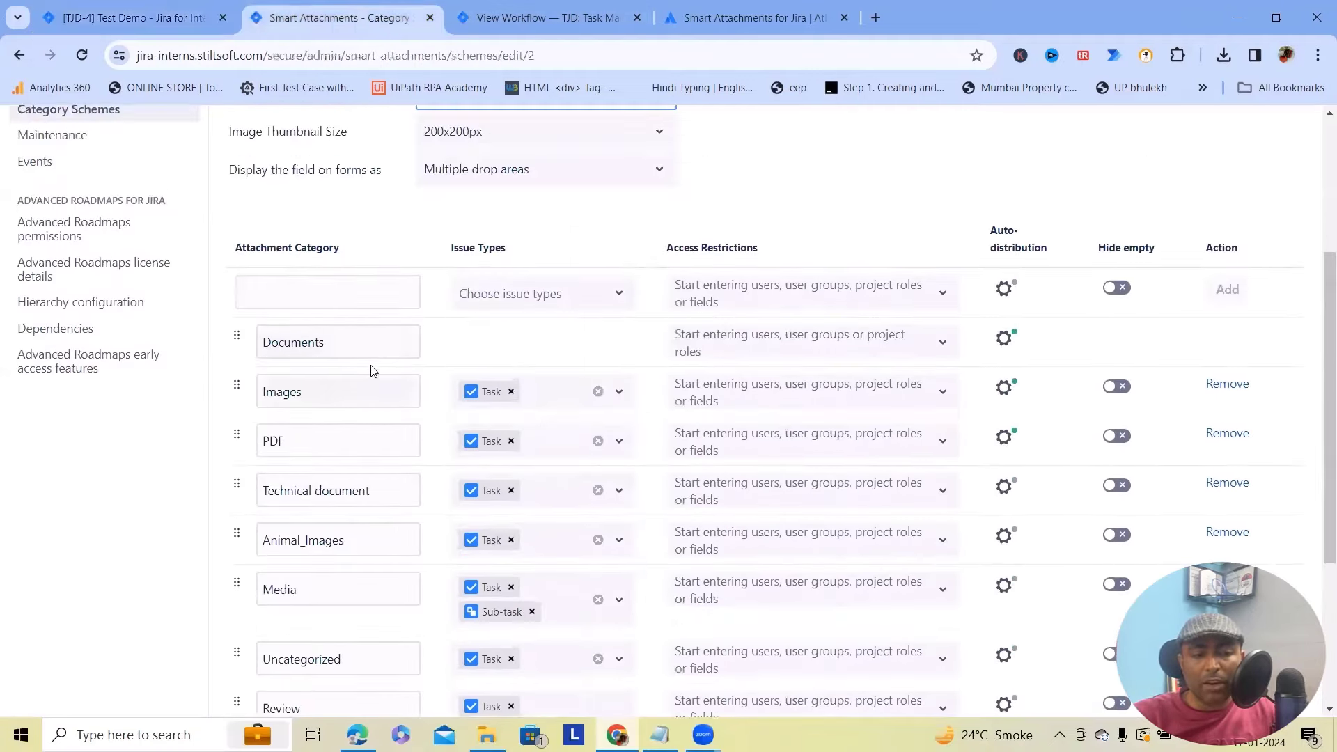
scroll(427, 324, "down", 3)
scroll(454, 373, "up", 5)
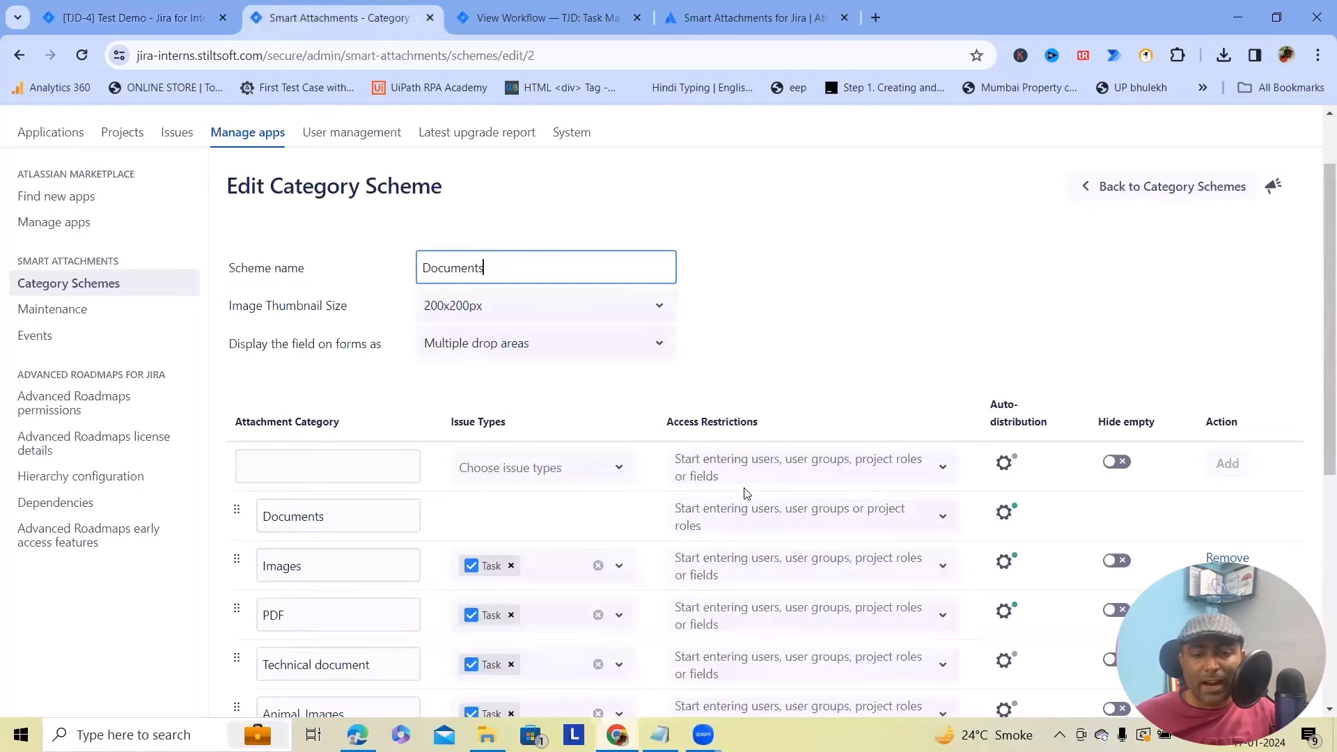
Try entering "ad" as an access restriction for the Documents category and hiding the new category when empty
left_click(929, 526)
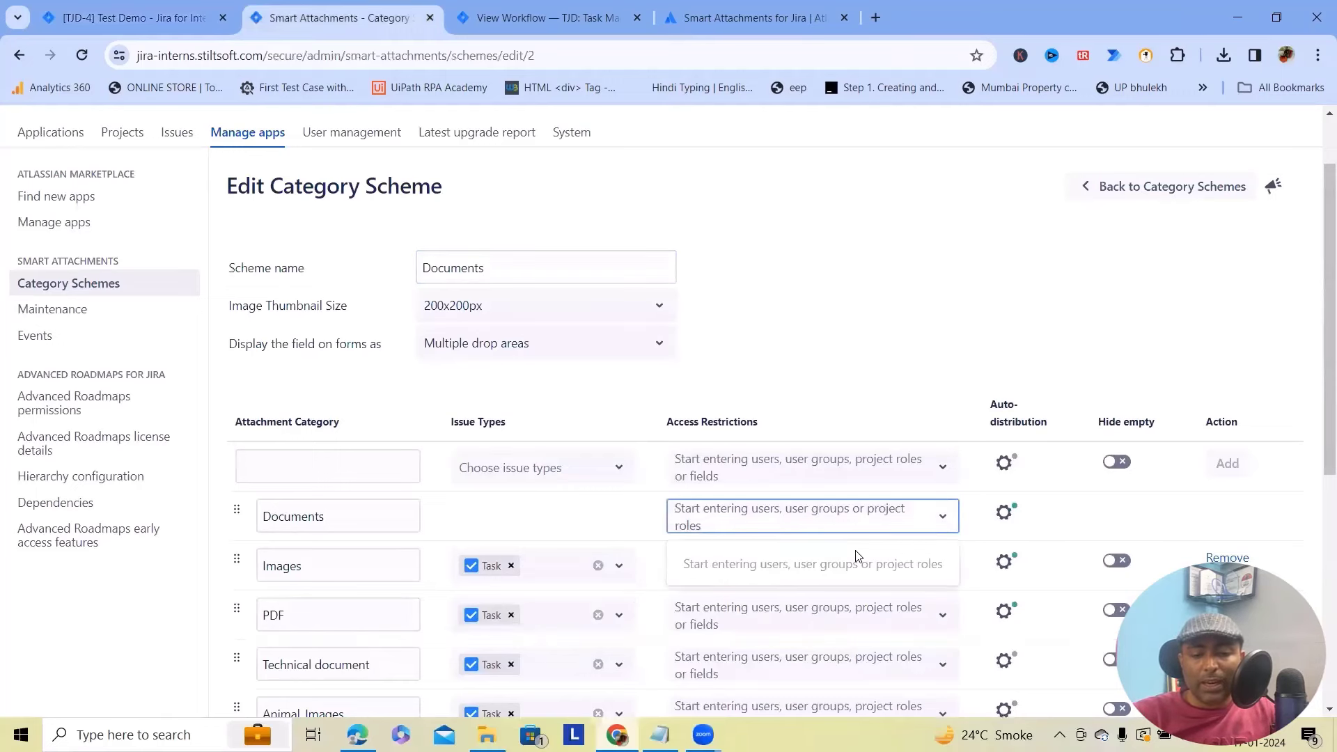
type("ad")
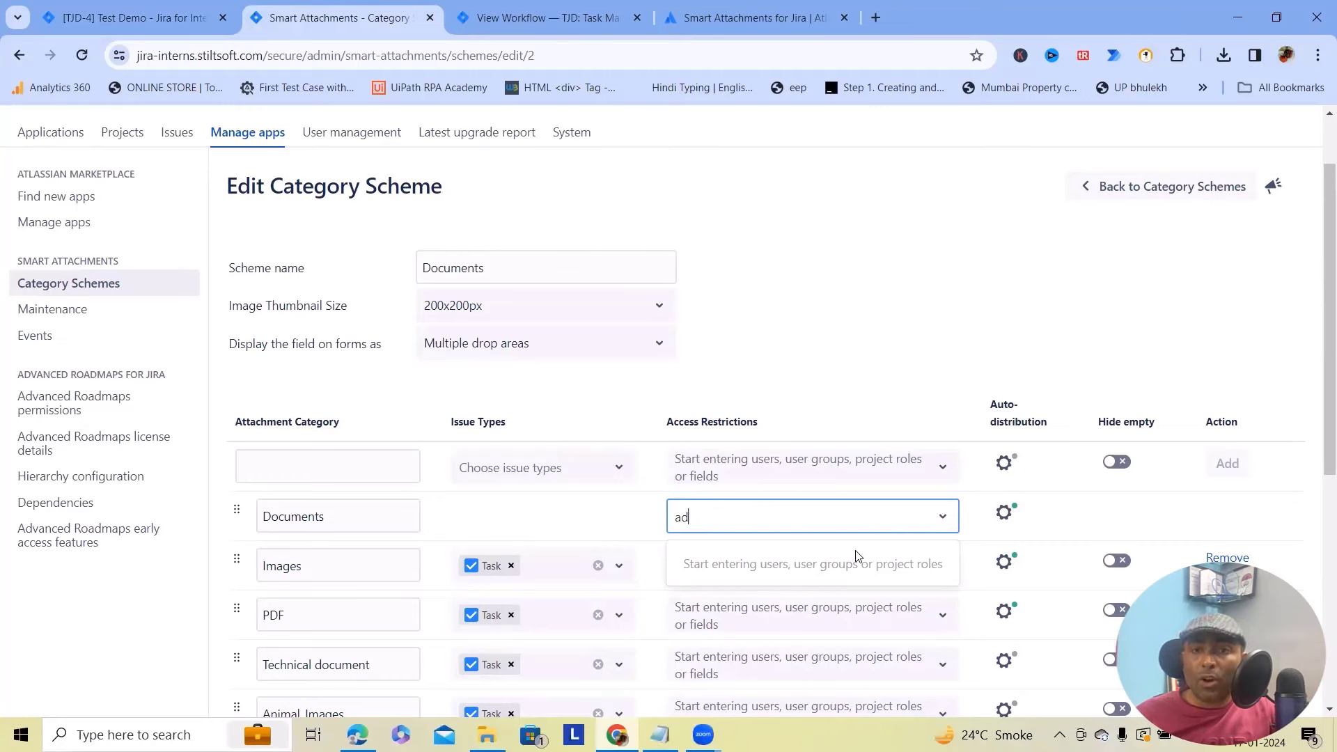
left_click(1121, 464)
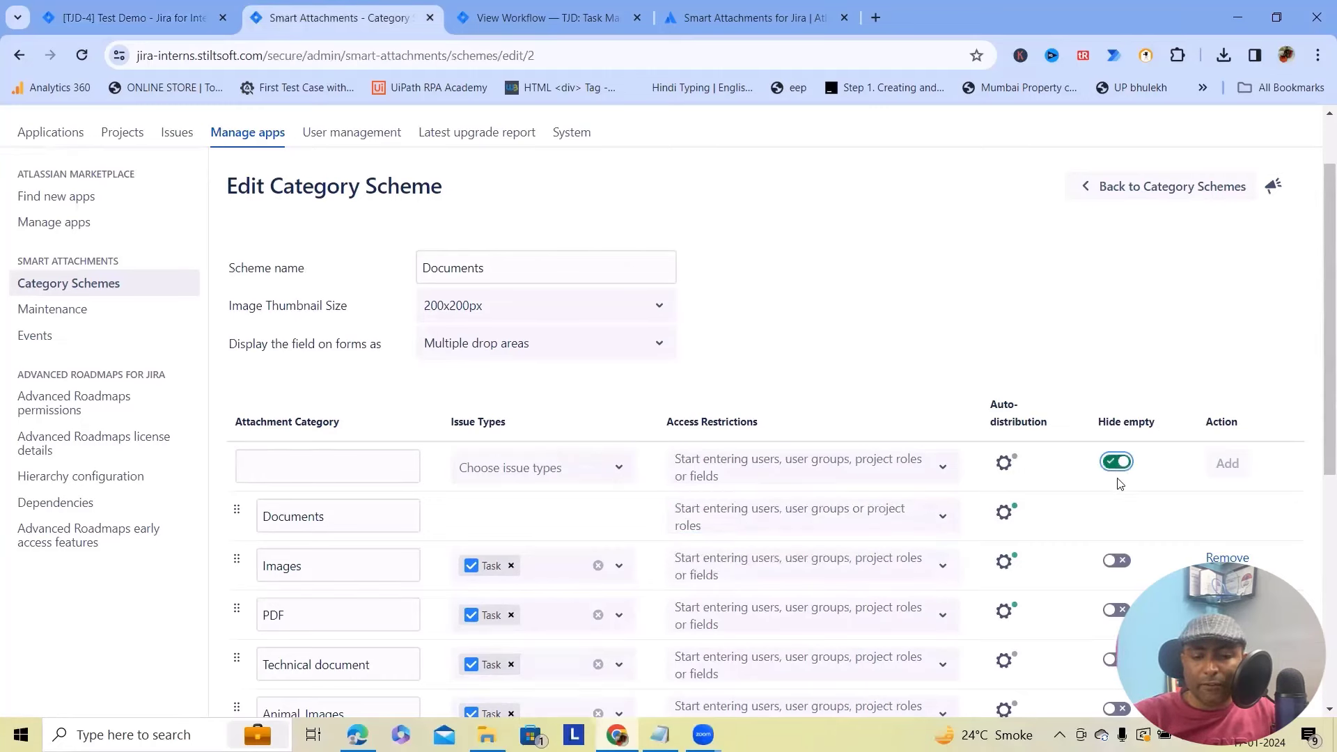
left_click(1118, 464)
Turn on hiding of the Uncategorized category when it is empty and save the category scheme
scroll(1125, 529, "down", 2)
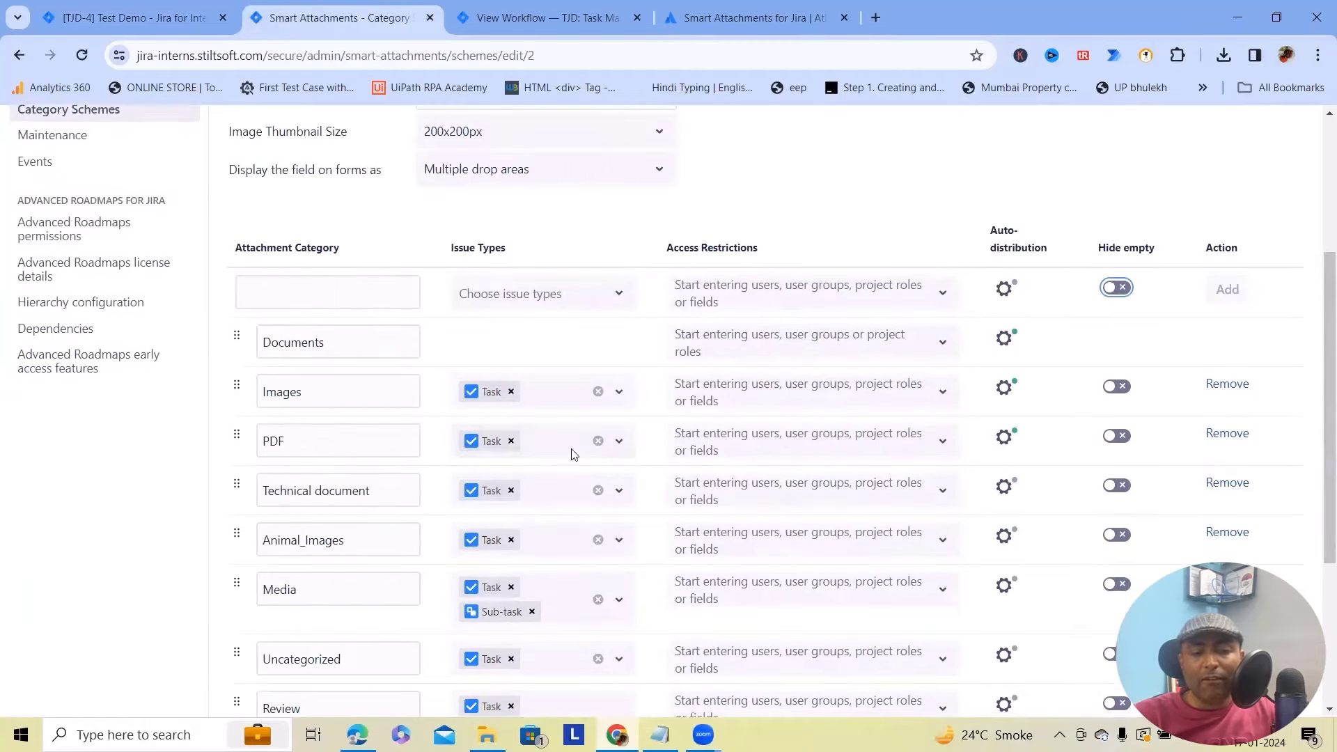
scroll(836, 519, "down", 2)
scroll(840, 533, "down", 2)
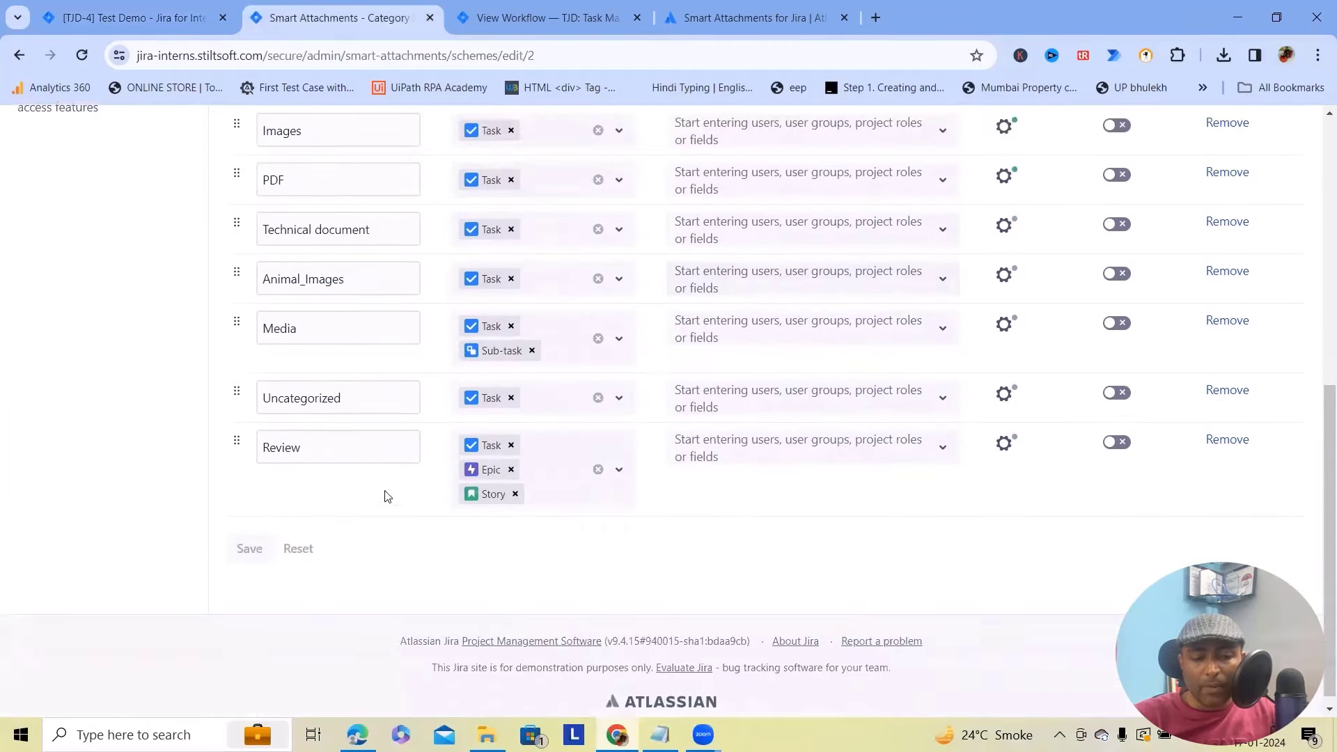
left_click(1120, 395)
left_click(250, 550)
Return to TJD-4, reload it, and move the Notice_for_Mill_Worker_Legal file from PDF to the Uncategorized category
left_click(139, 20)
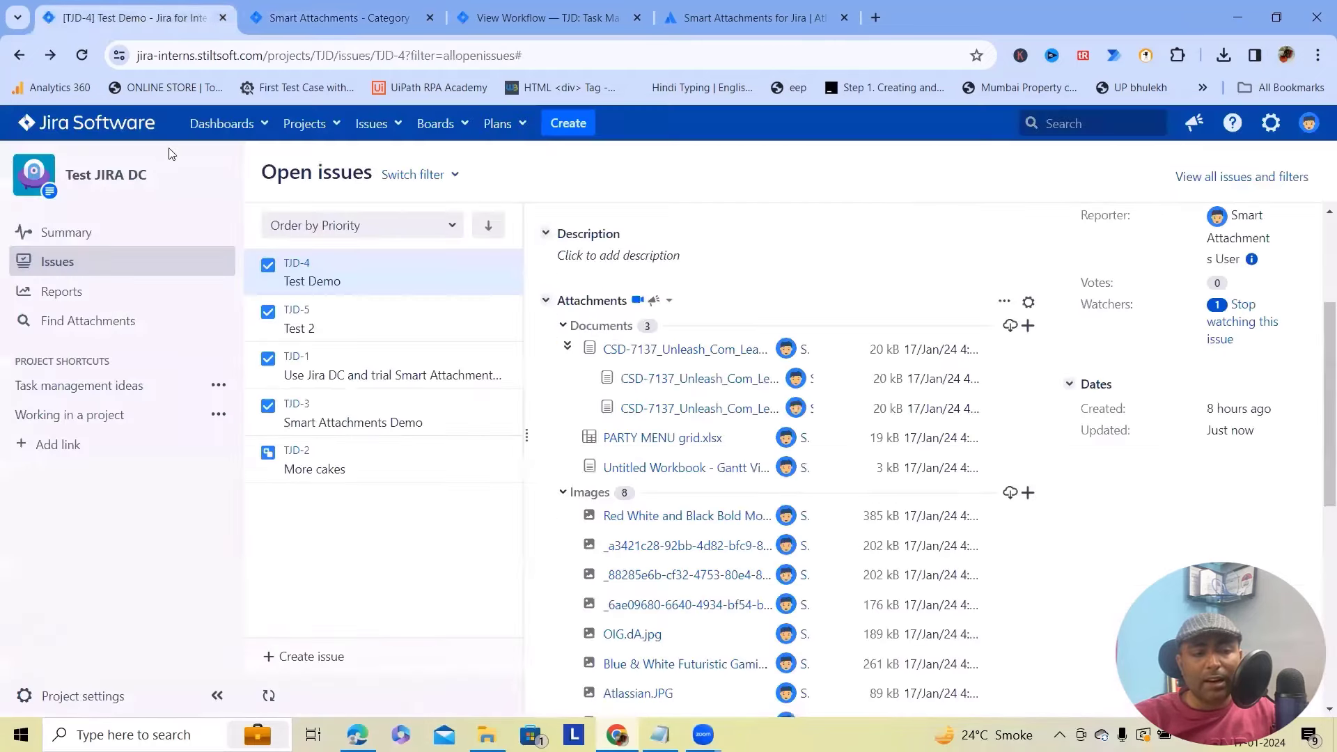
left_click(74, 64)
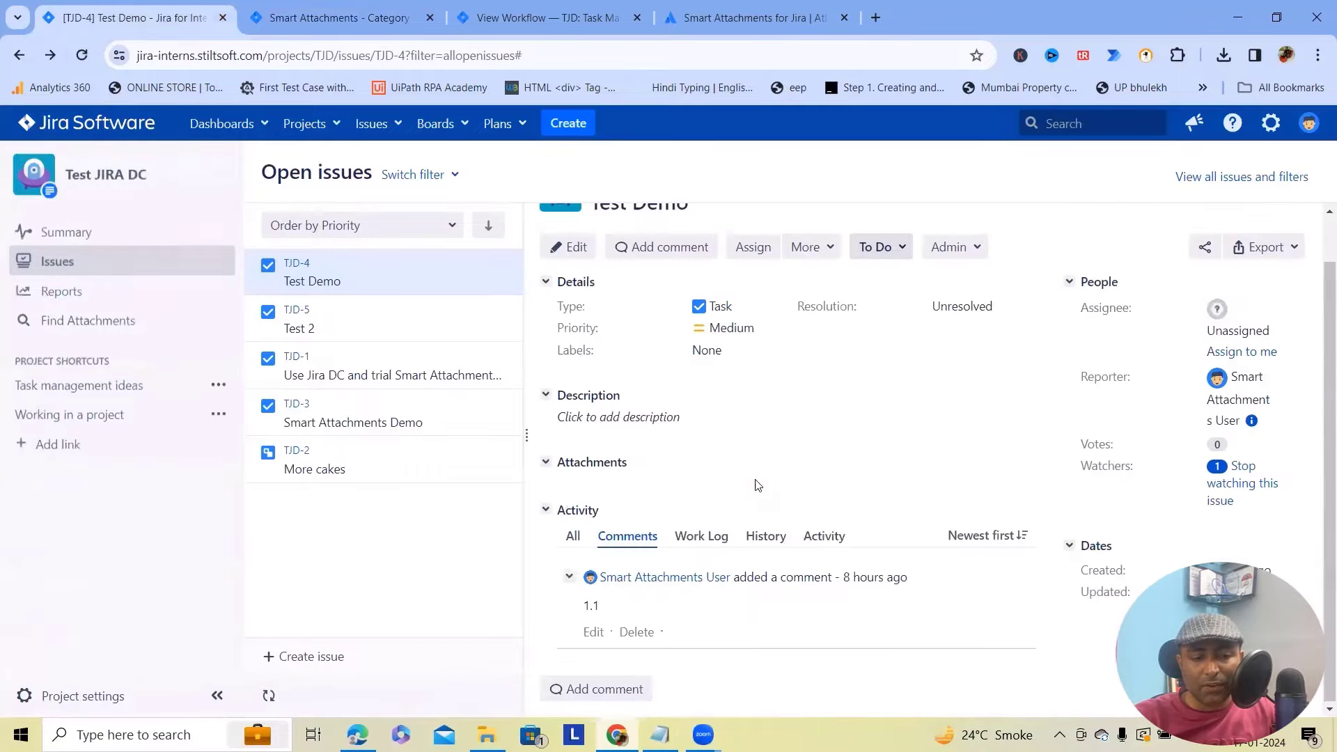
scroll(625, 551, "down", 7)
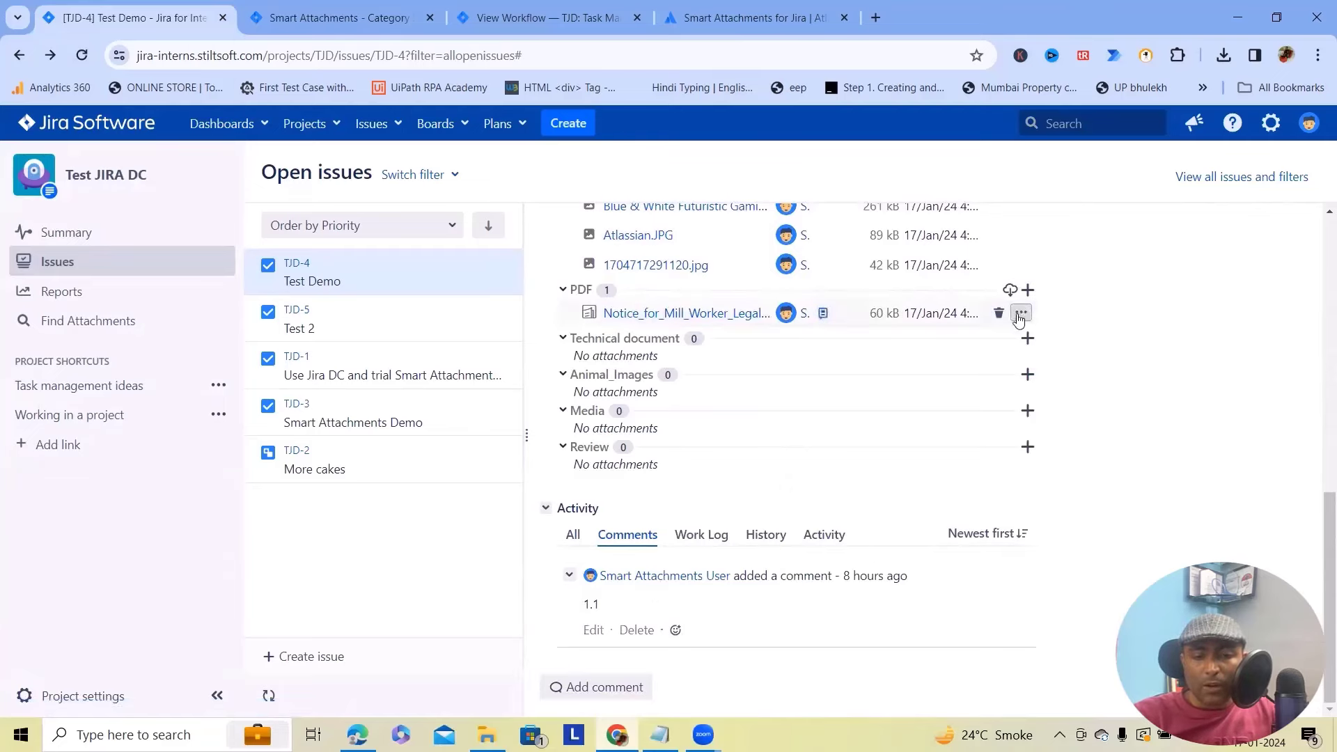
left_click(1021, 313)
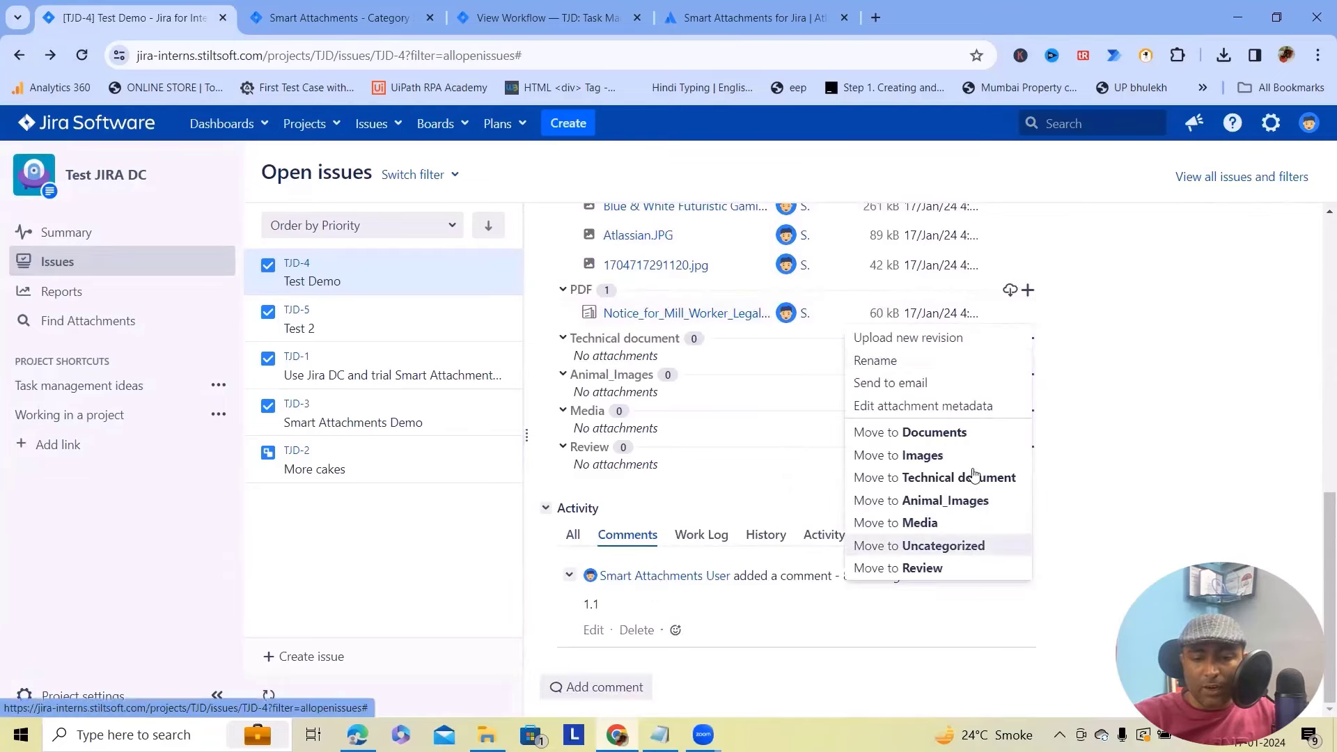
left_click(954, 544)
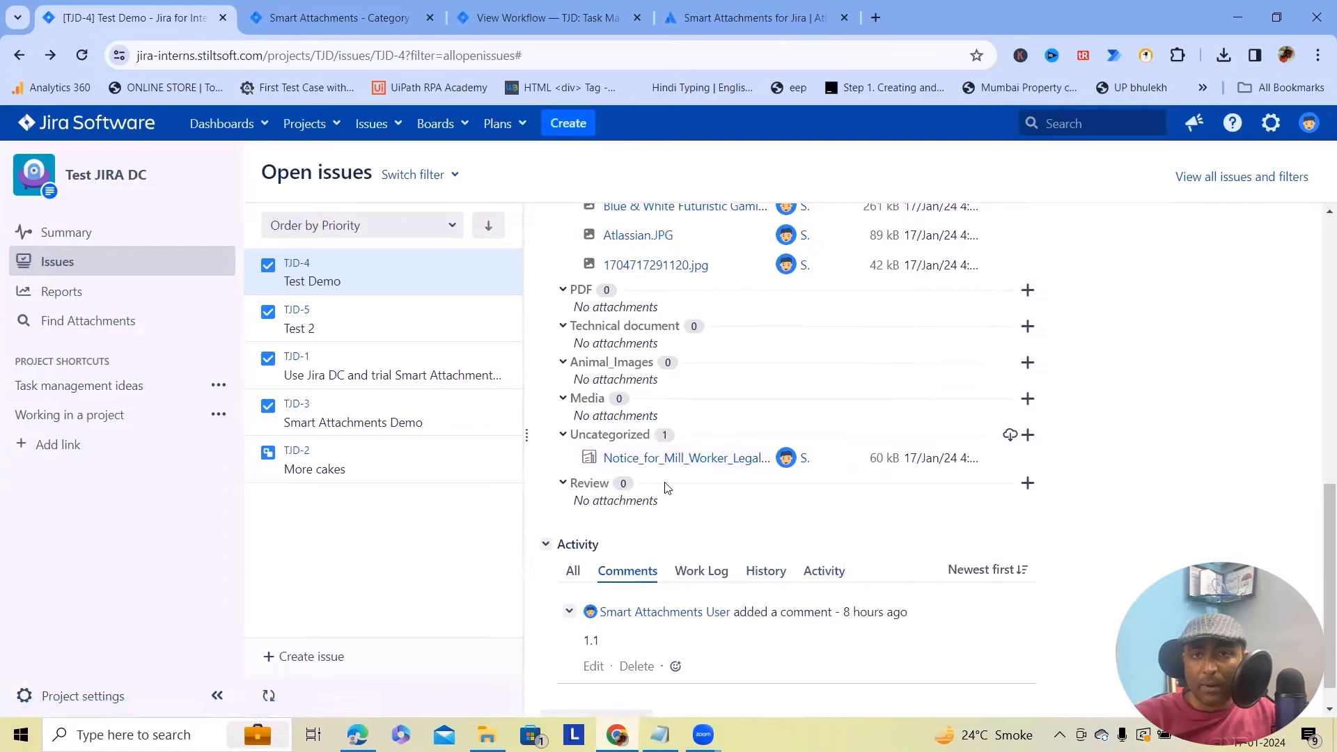
Reopen the Documents category scheme for editing and turn off hiding of the Uncategorized category when empty
left_click(334, 17)
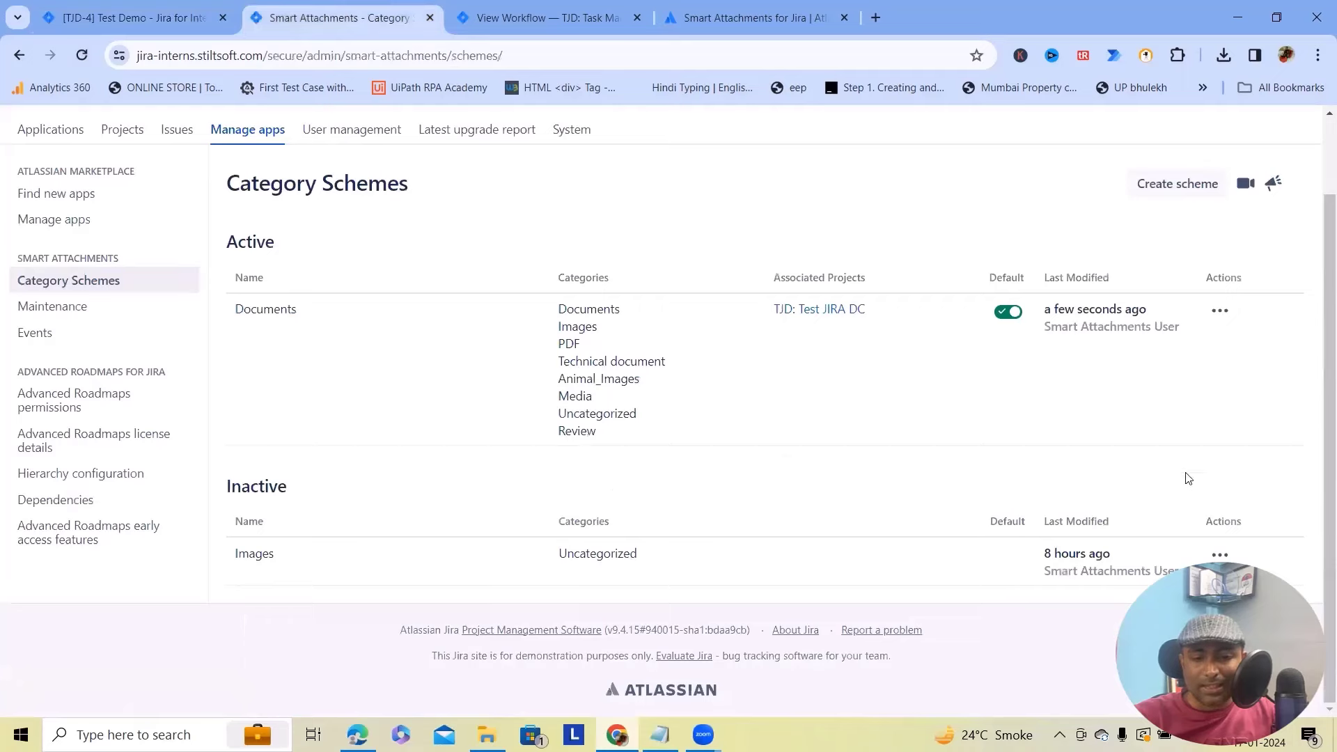
left_click(540, 17)
left_click(334, 17)
left_click(1220, 312)
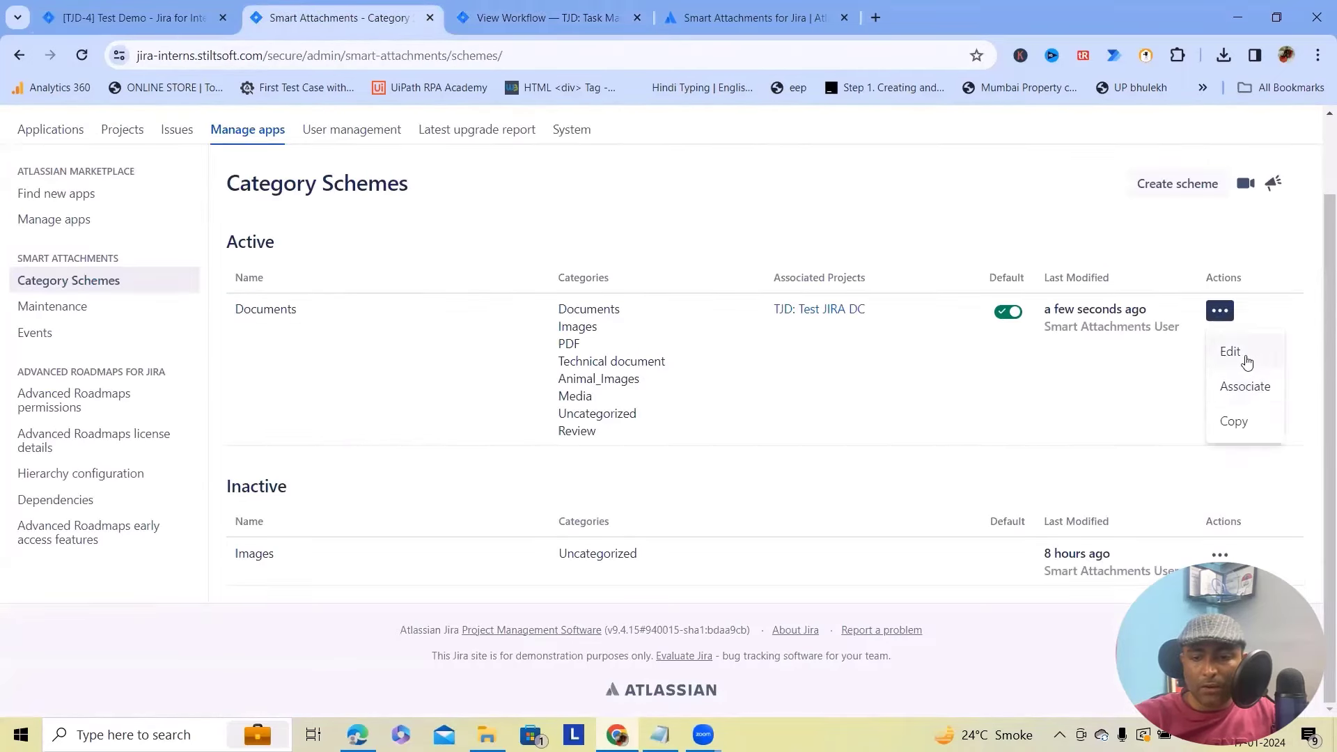
left_click(1244, 355)
scroll(710, 488, "down", 5)
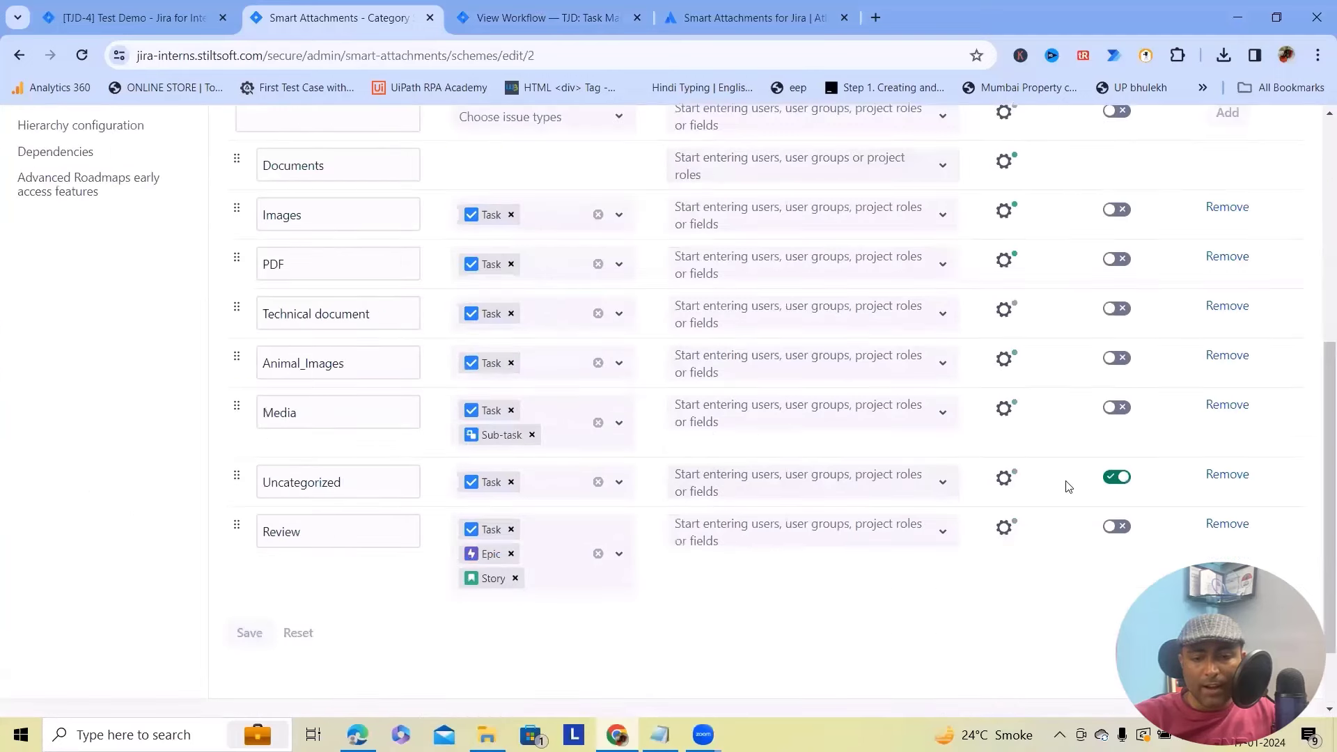
left_click(1117, 477)
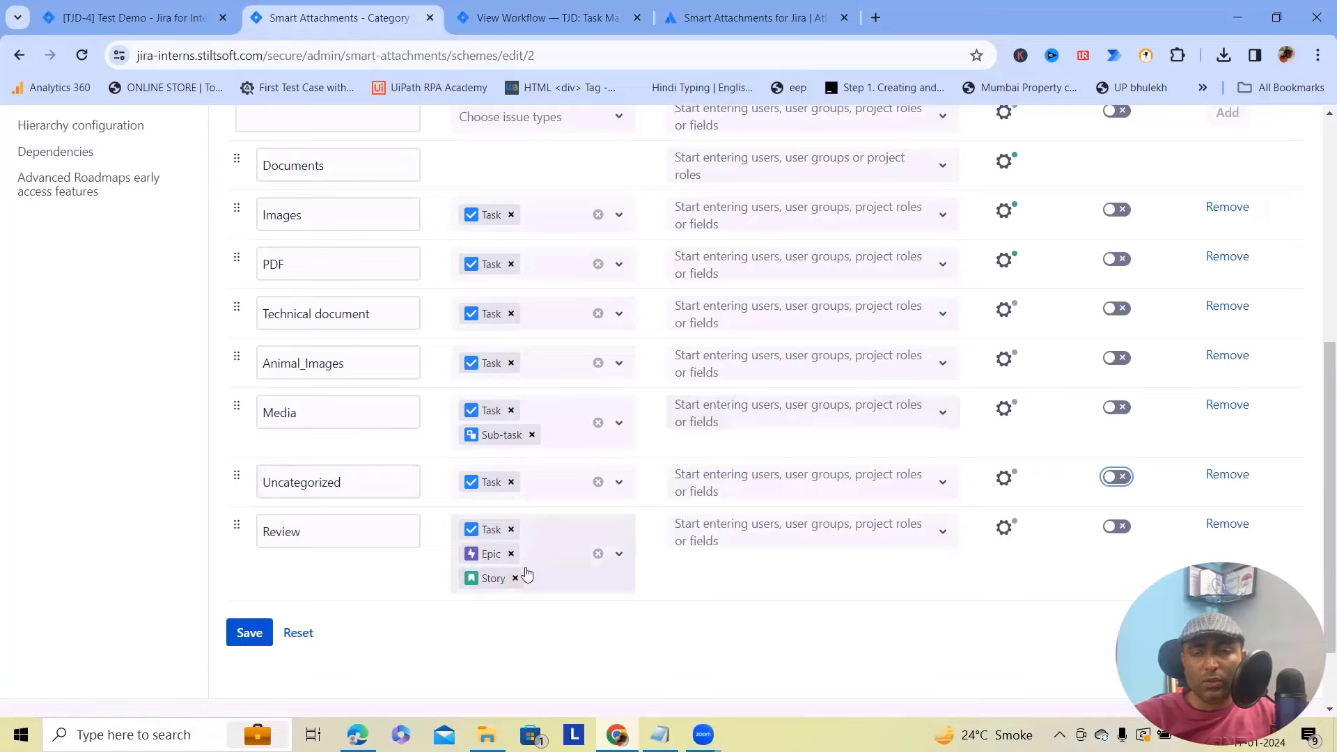
Delete the Animal_Images category from the scheme, acknowledging the consequences, and save the scheme
scroll(1266, 373, "up", 3)
scroll(1247, 437, "down", 1)
scroll(1114, 473, "down", 2)
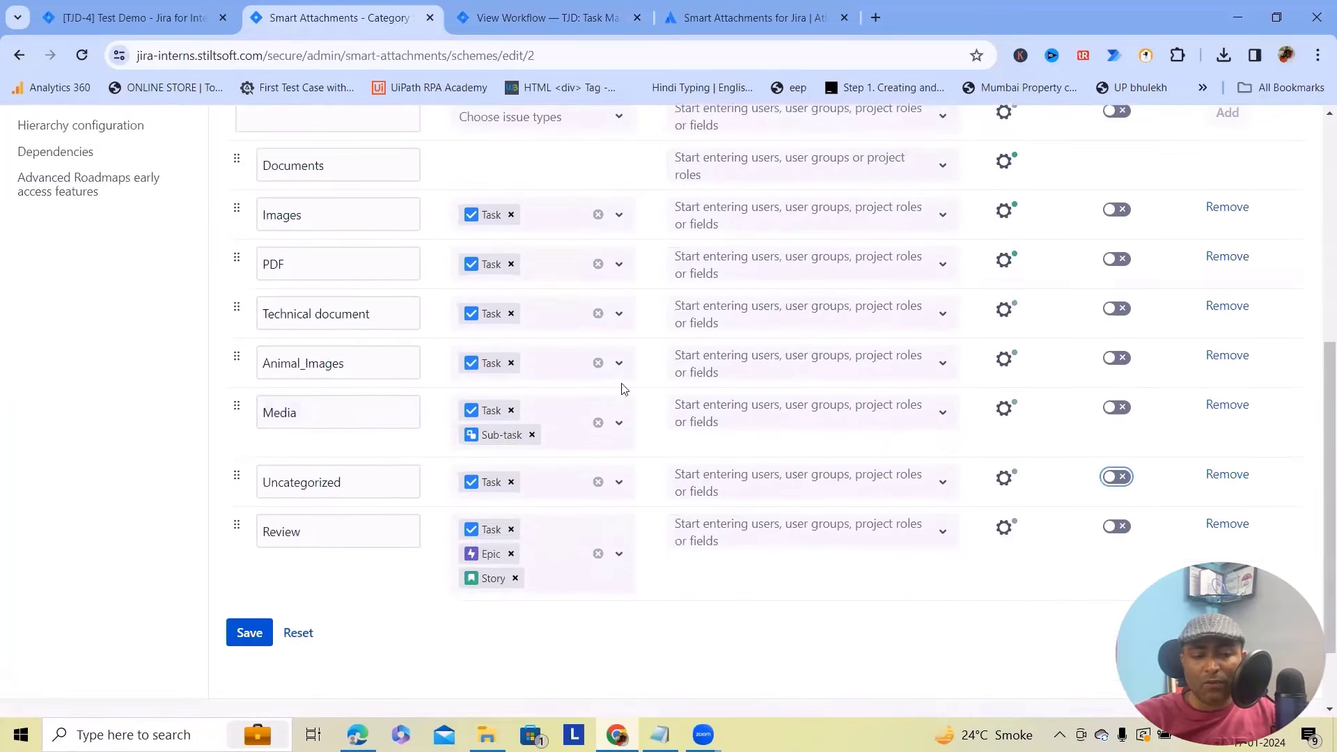
left_click(1229, 356)
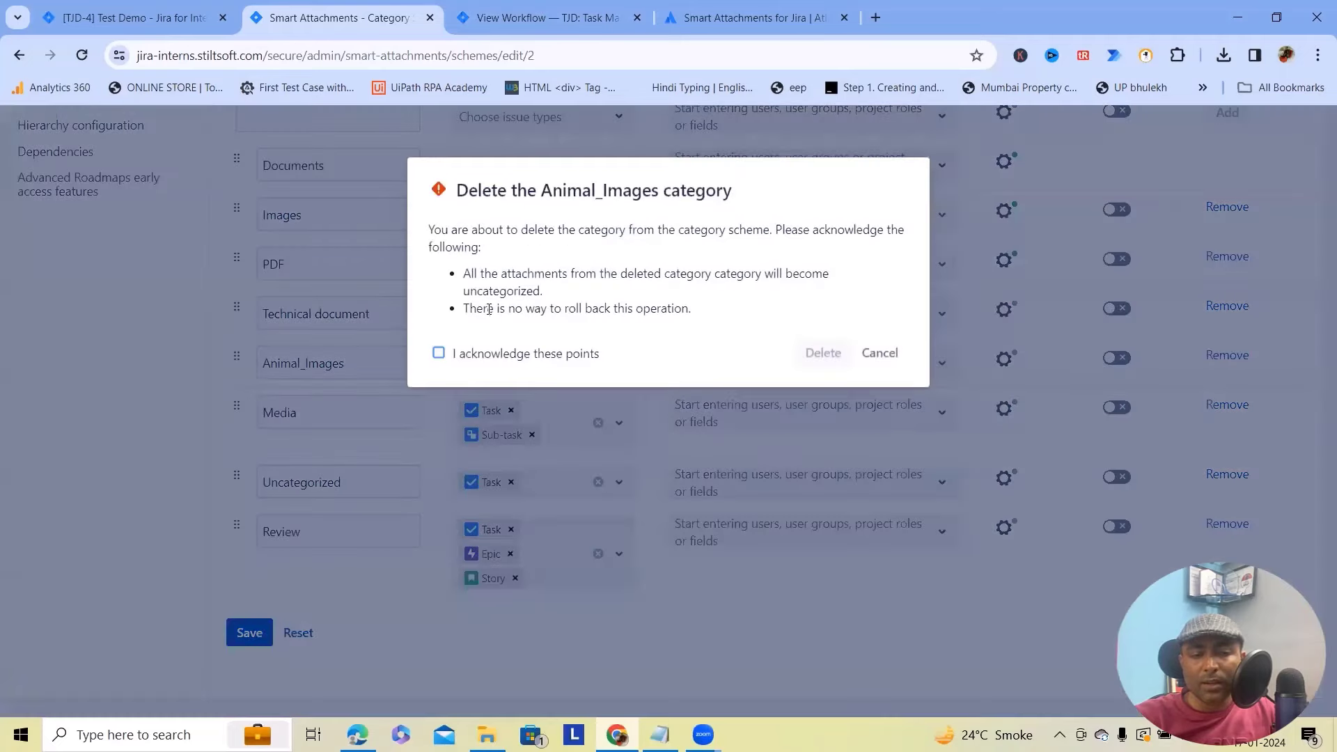
left_click(456, 355)
left_click(822, 359)
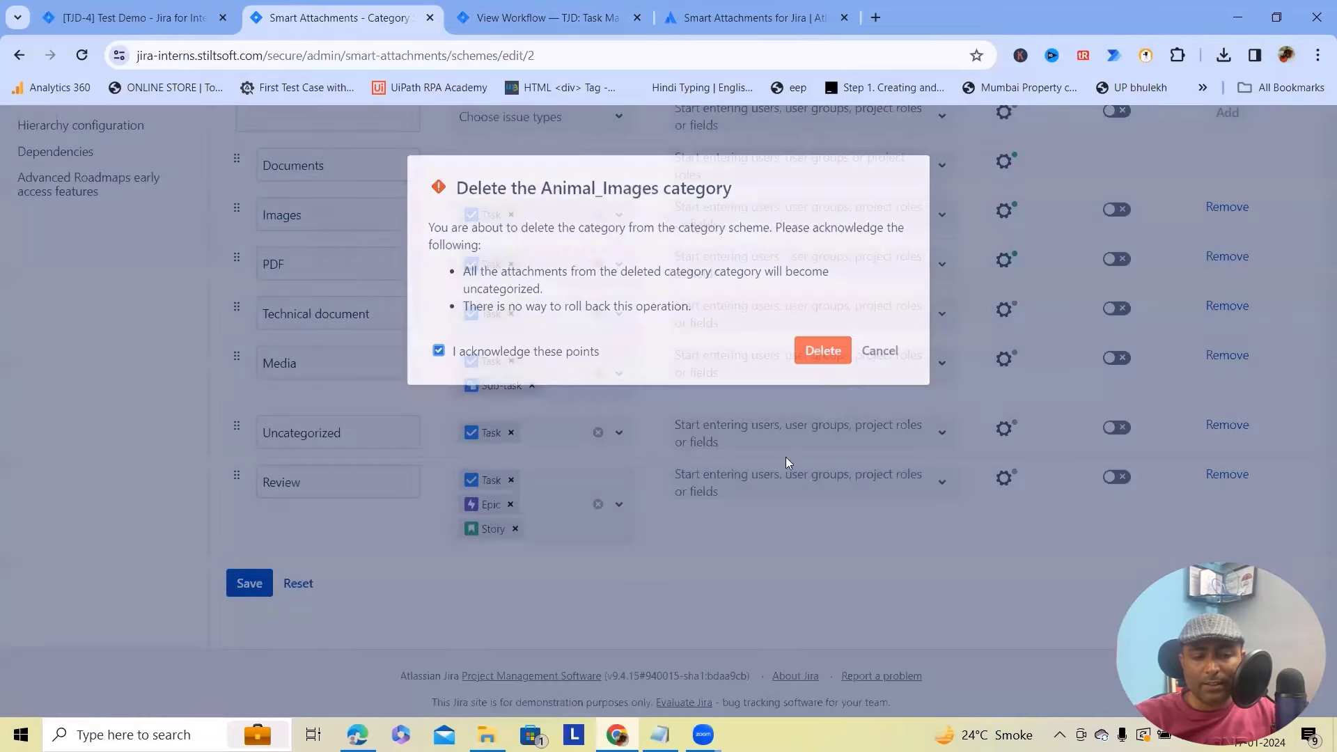
left_click(249, 583)
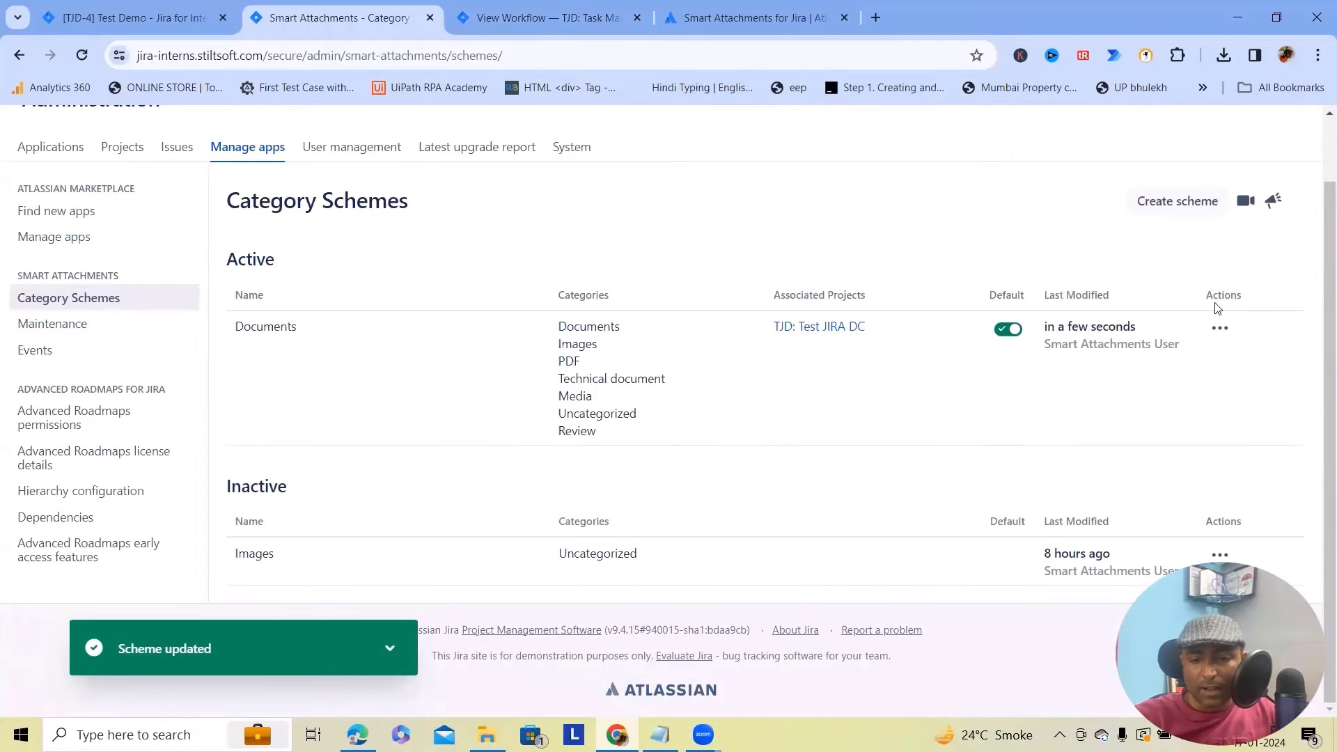
Check the copy dialog of the Documents category scheme, including its name field, without making a copy
left_click(1220, 328)
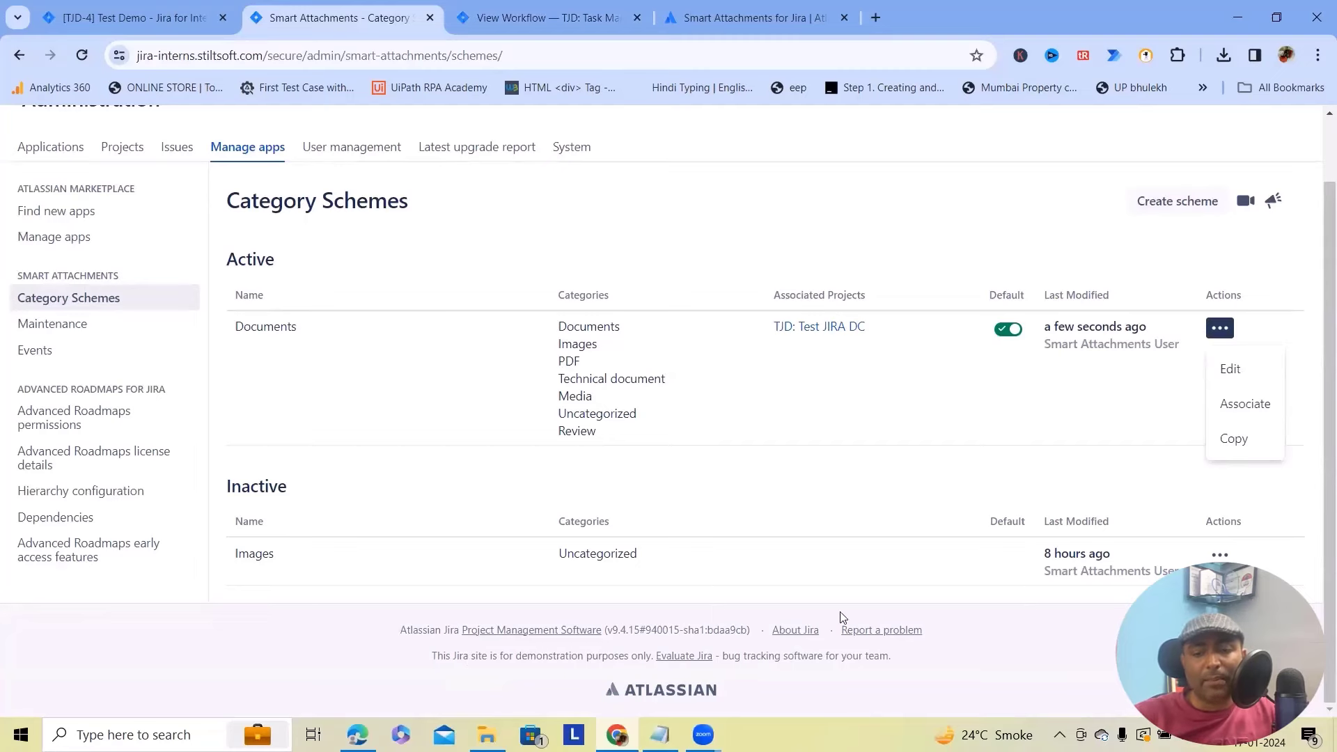
left_click(1234, 441)
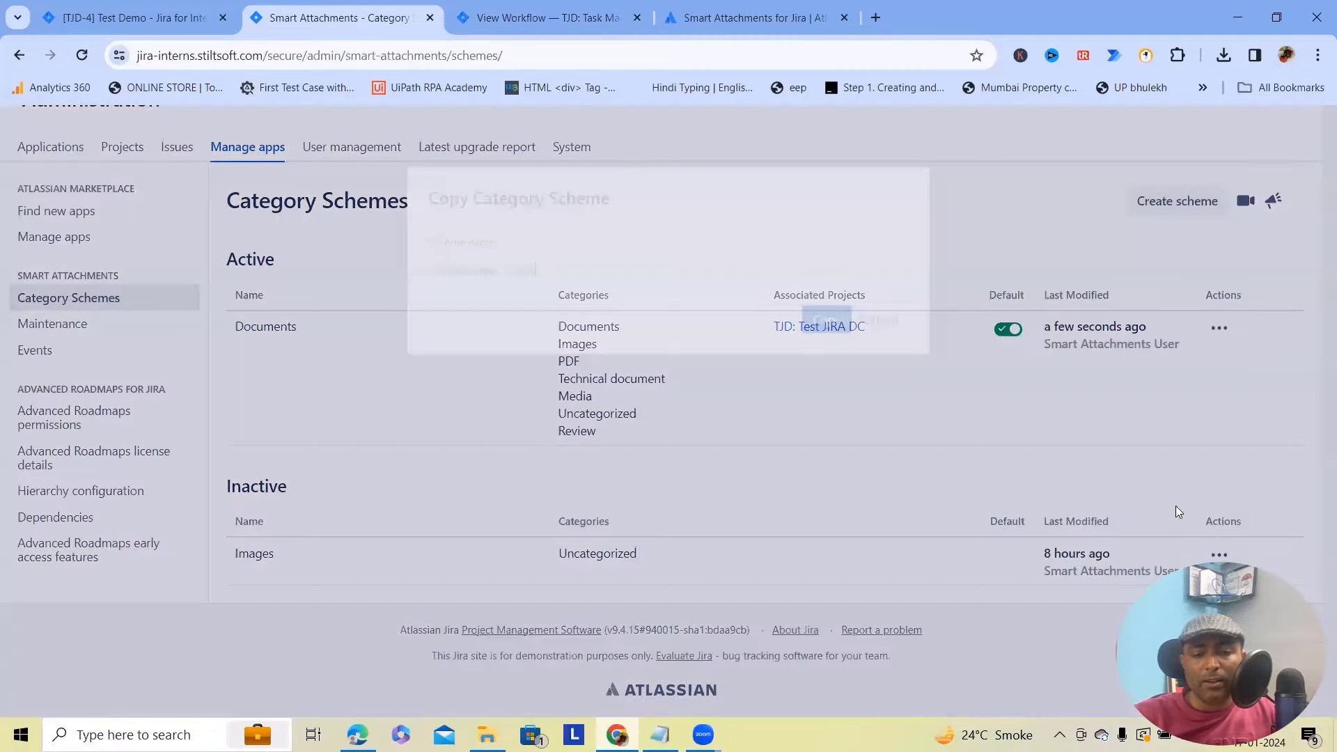
left_click_drag(534, 258, 341, 255)
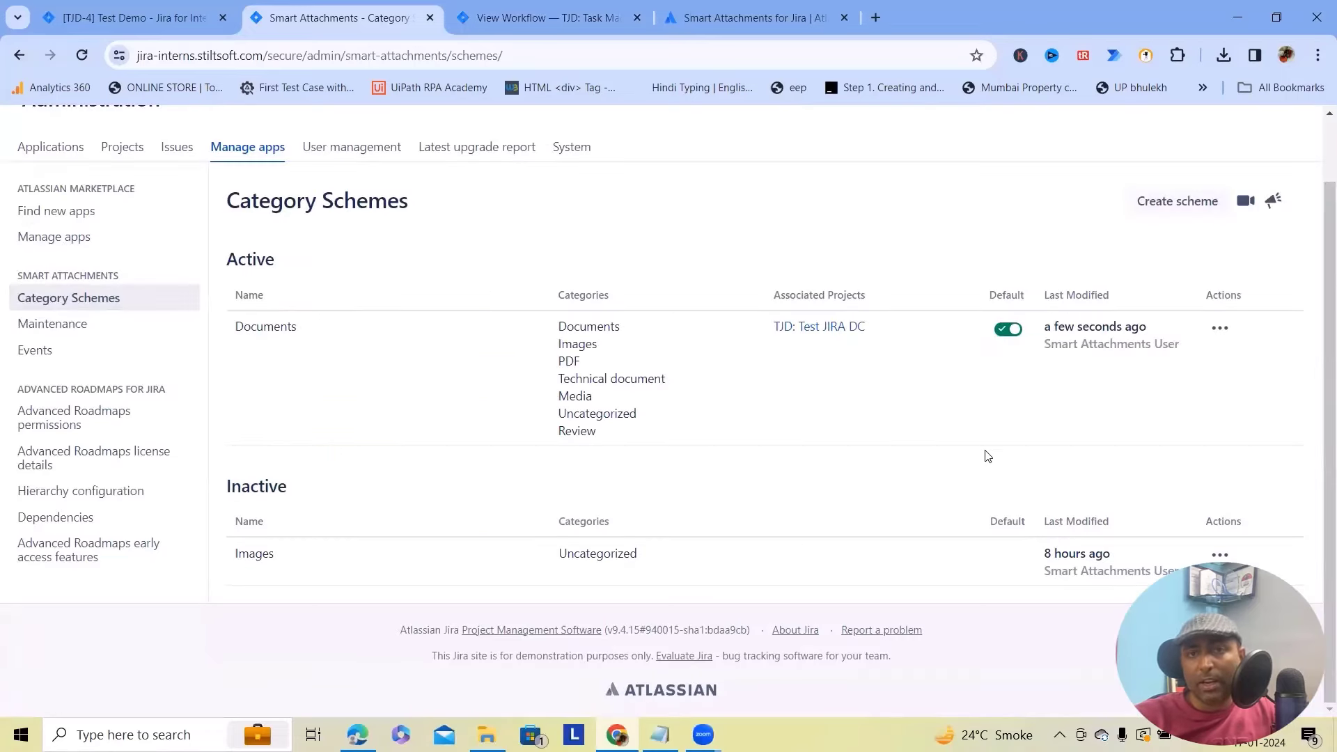
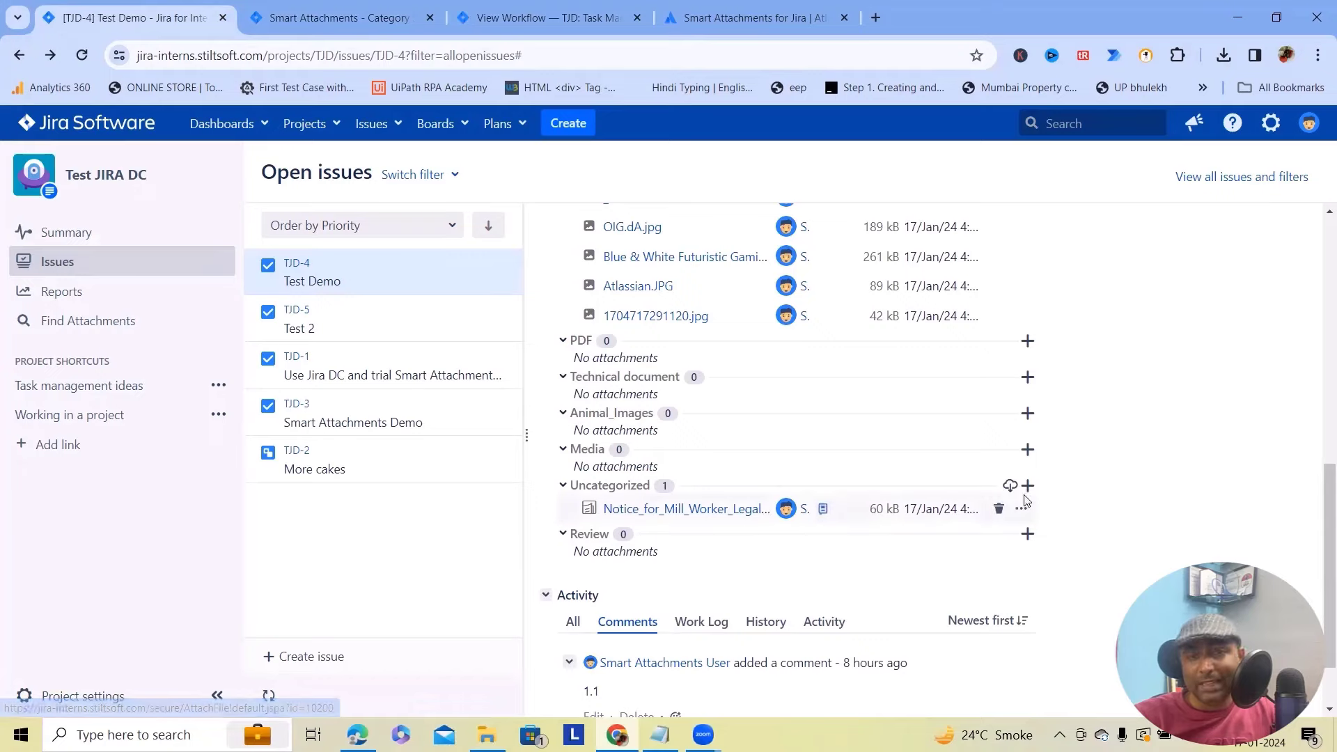
Look over TJD-4's details and attachments, and examine the statuses and transitions in the TJD: Task Management Workflow diagram
scroll(849, 374, "up", 3)
scroll(850, 374, "up", 4)
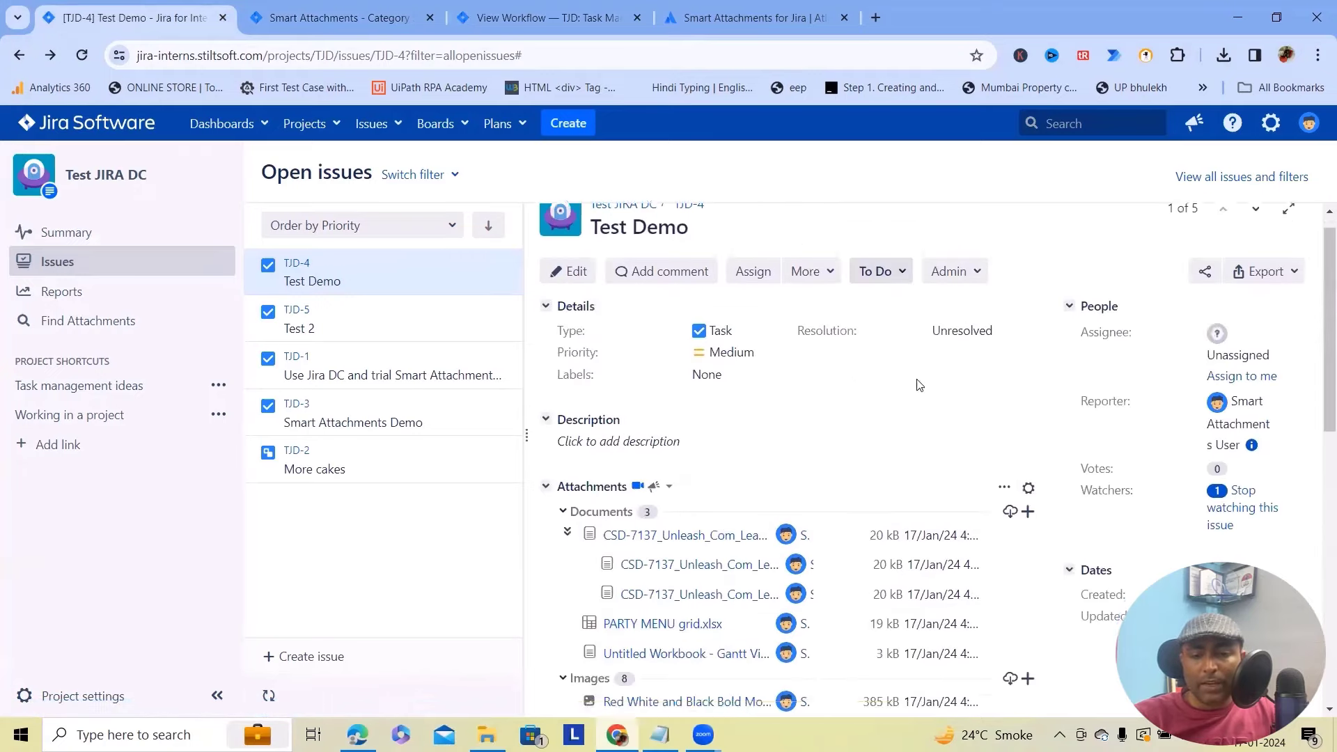
scroll(926, 376, "down", 2)
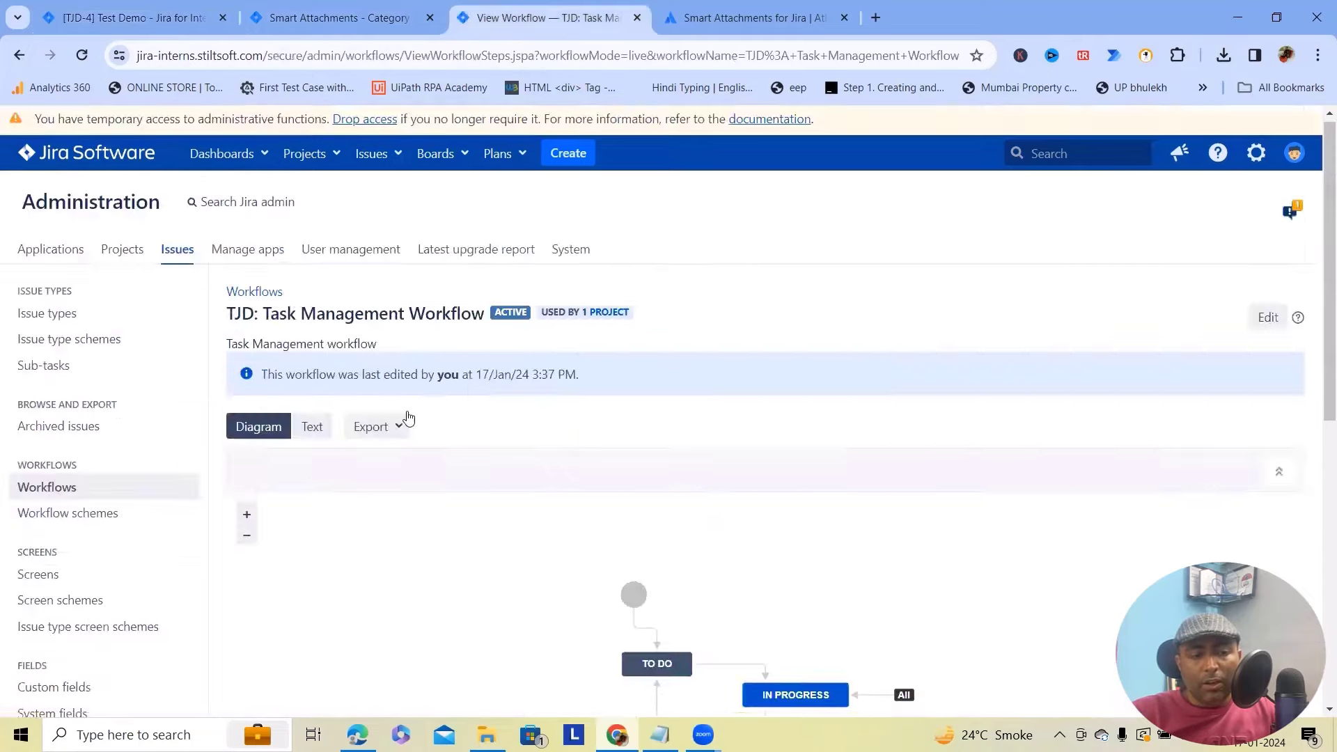
scroll(409, 418, "down", 8)
scroll(780, 388, "up", 8)
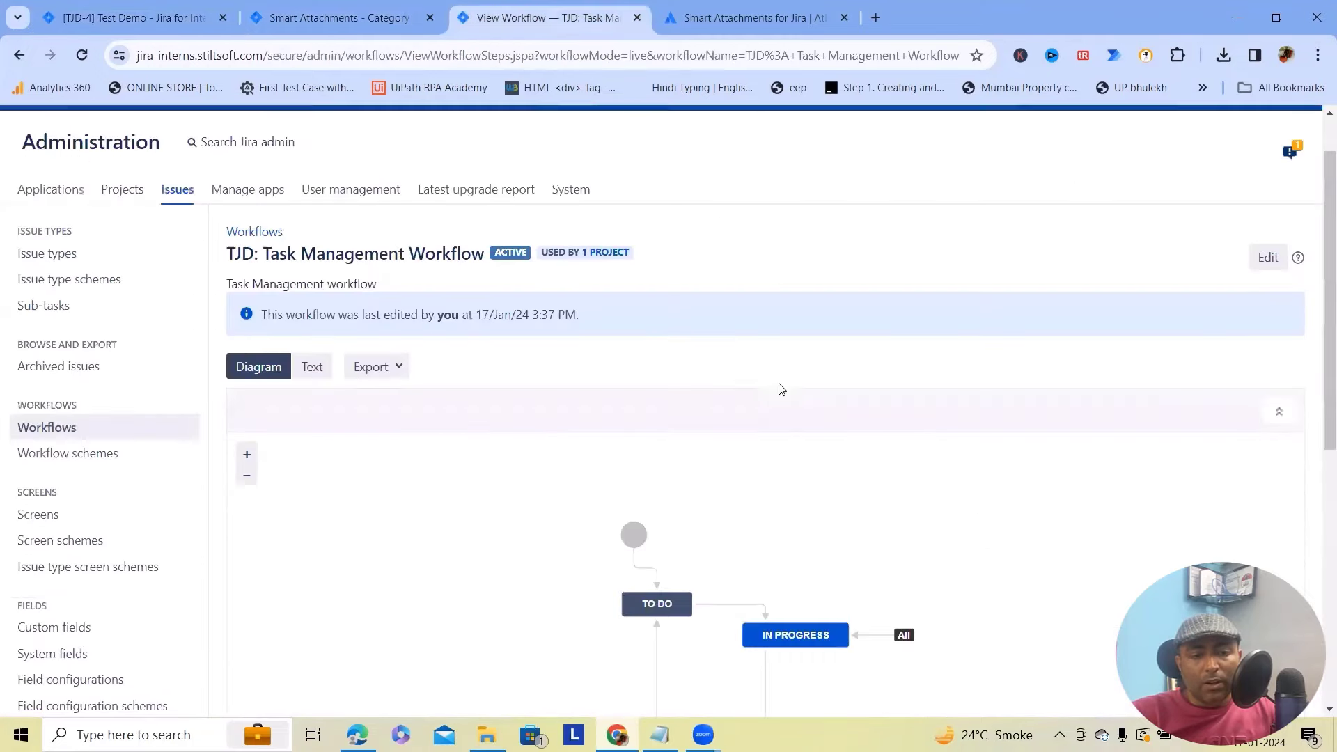
scroll(592, 395, "down", 5)
scroll(591, 394, "up", 1)
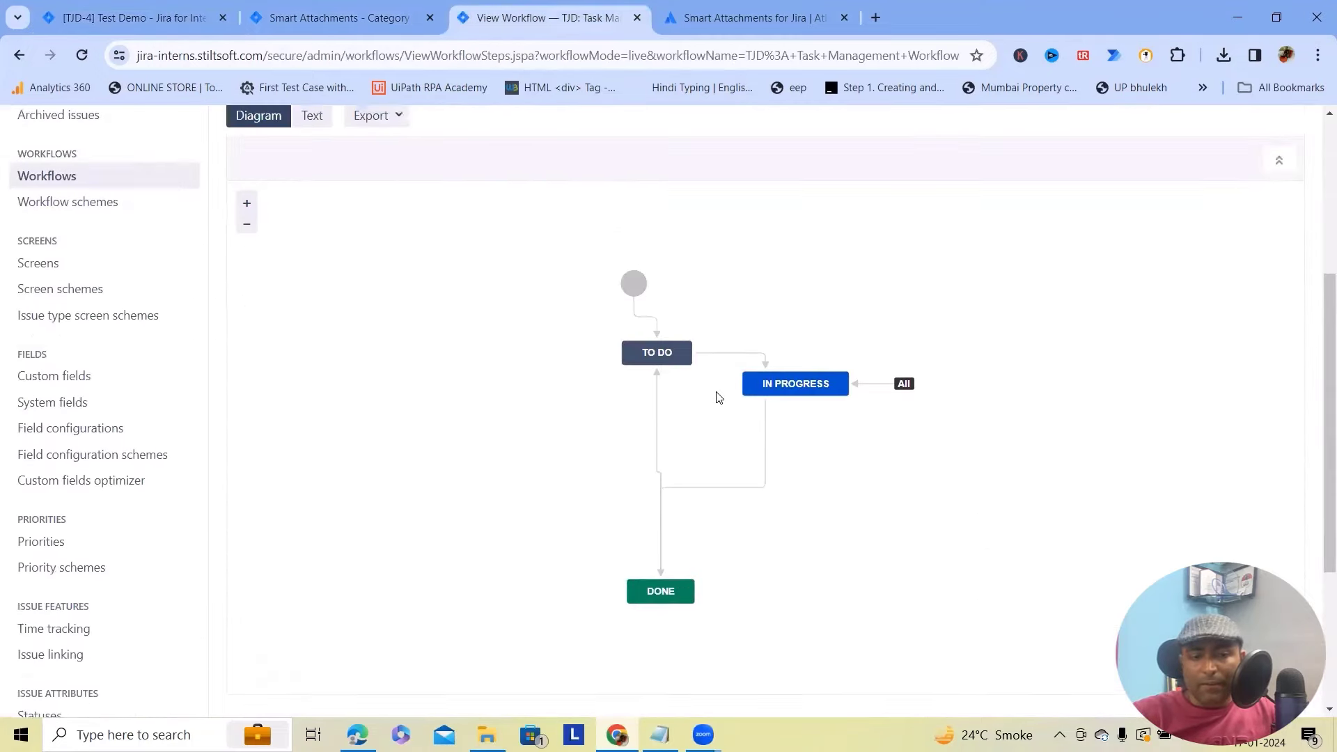
scroll(744, 444, "up", 1)
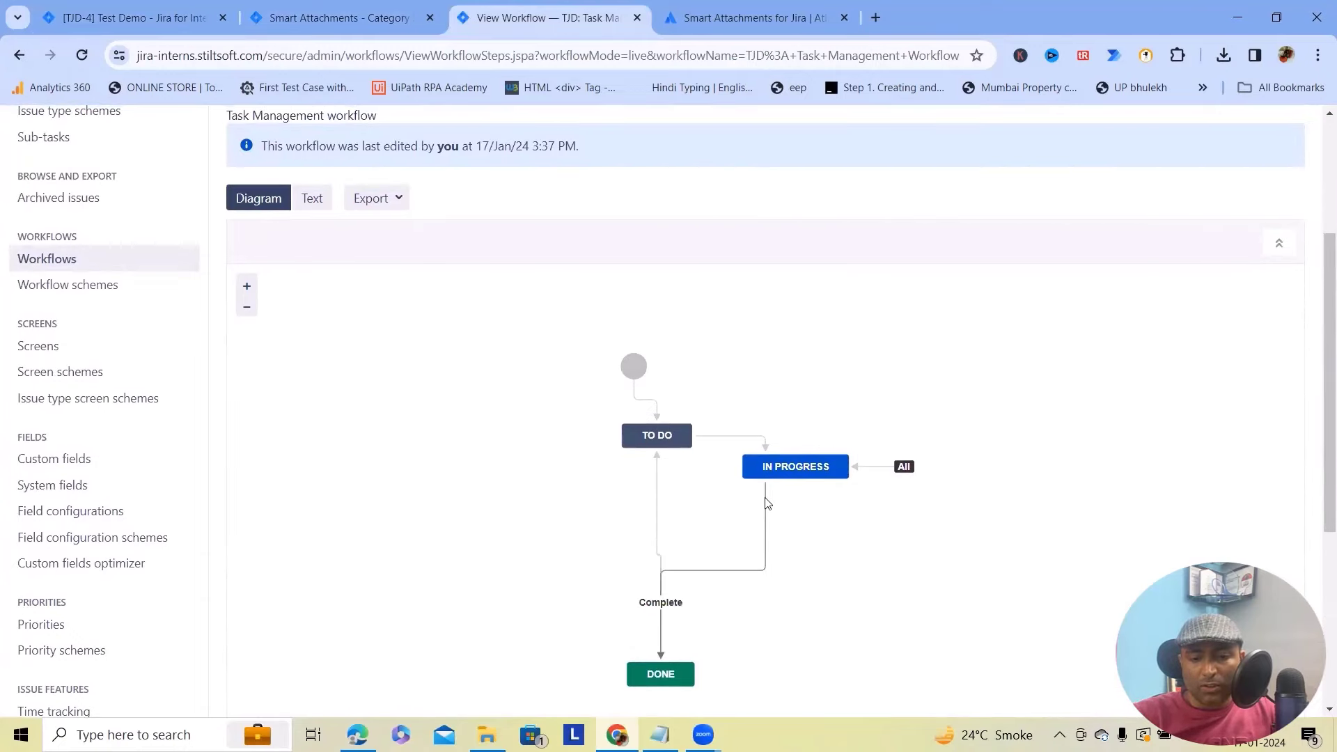
scroll(761, 390, "down", 2)
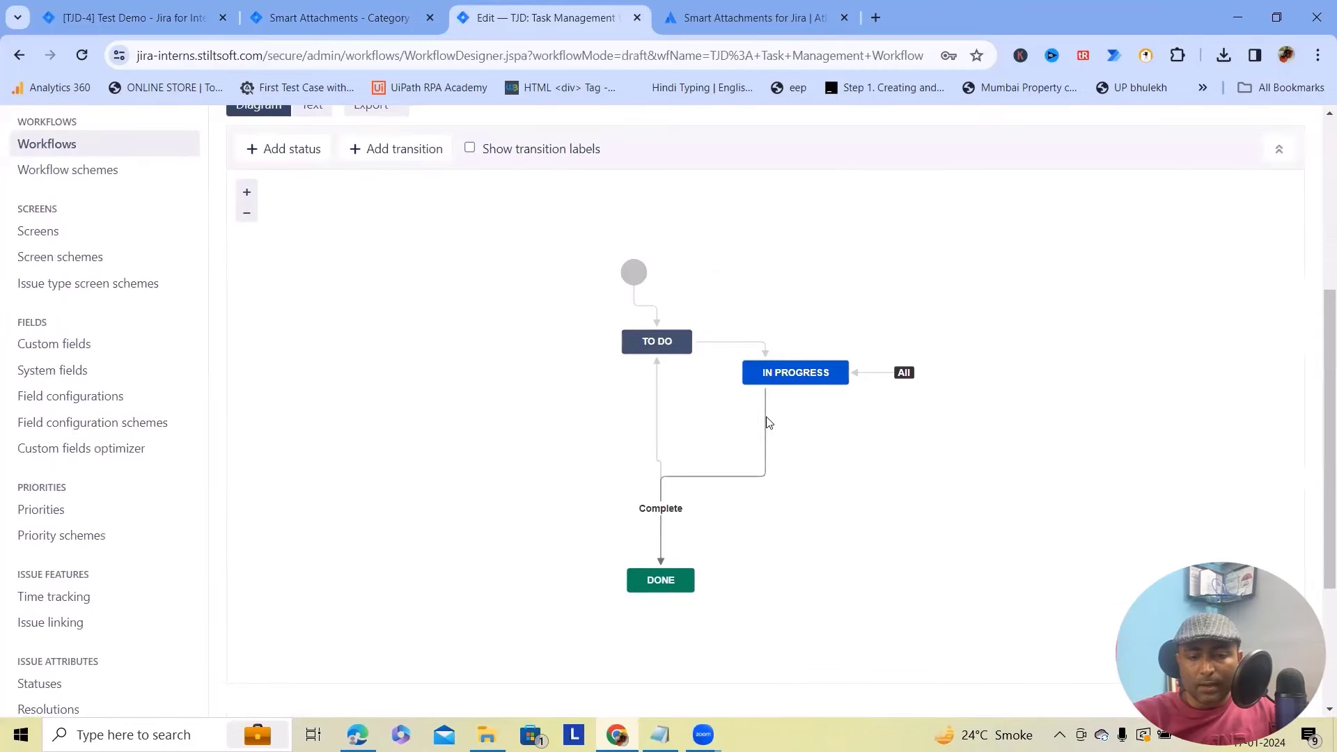
Open the Work transition from To Do to In Progress in the workflow draft and review its condition on the Media category
left_click(767, 419)
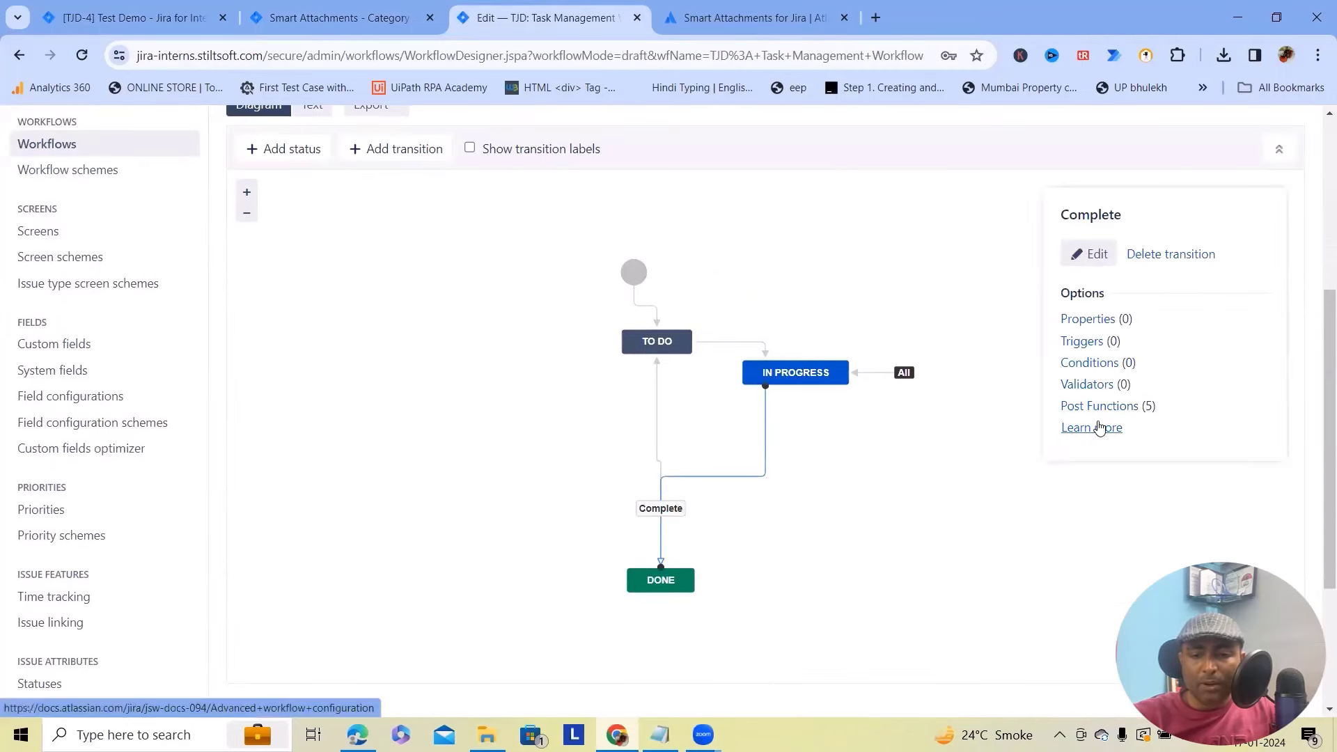
left_click(748, 344)
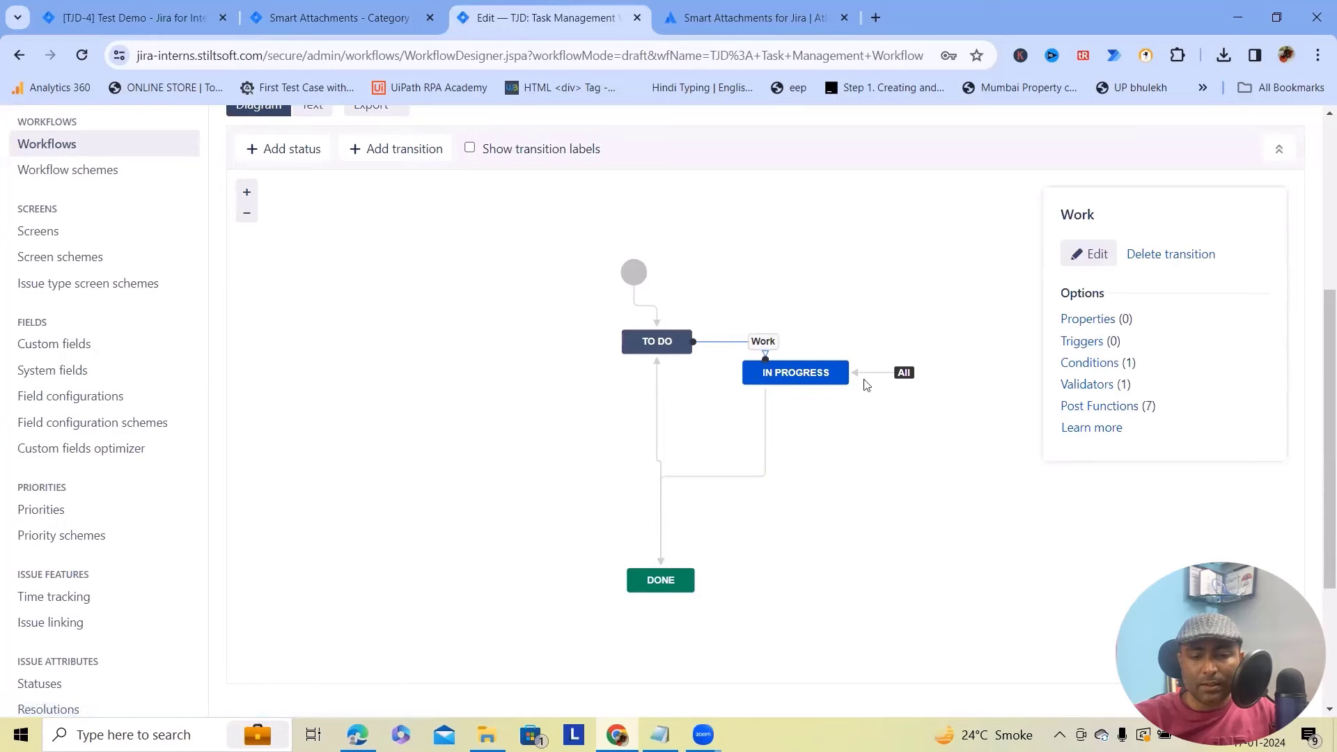
left_click(1099, 388)
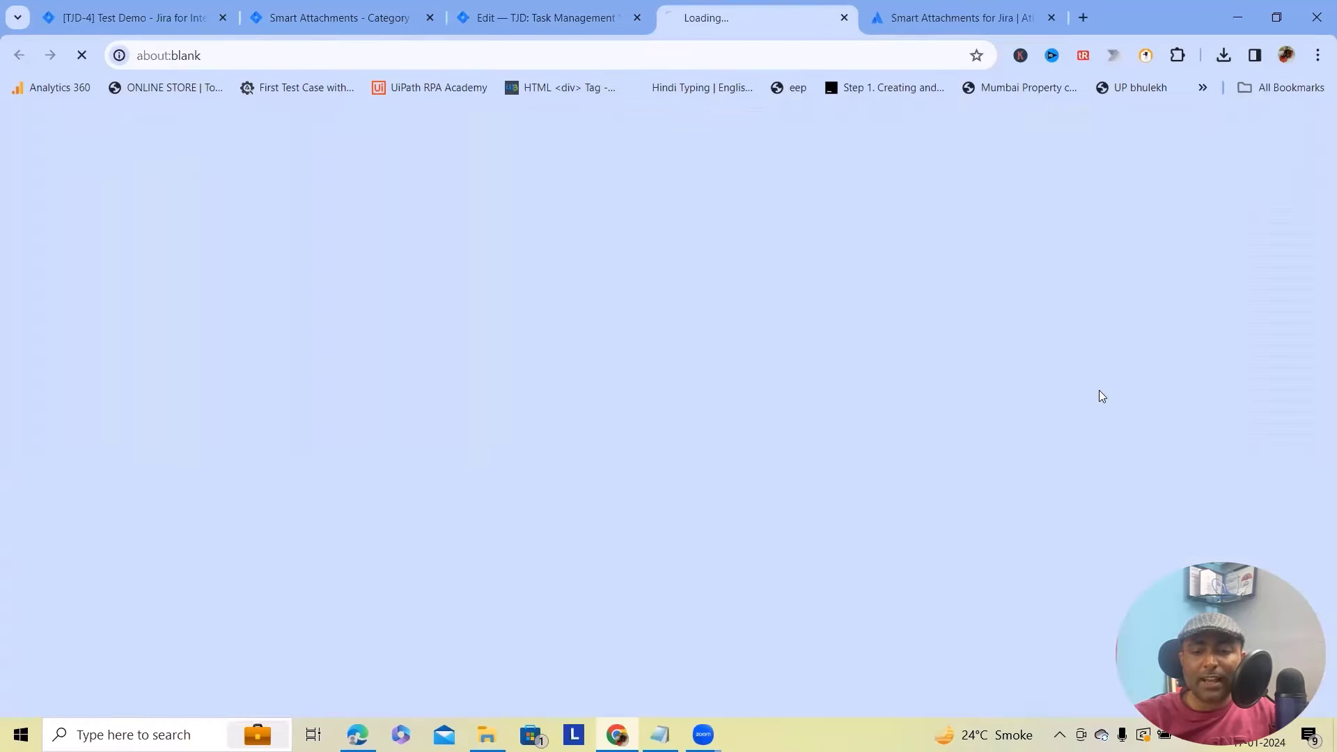
scroll(301, 397, "down", 3)
left_click(300, 397)
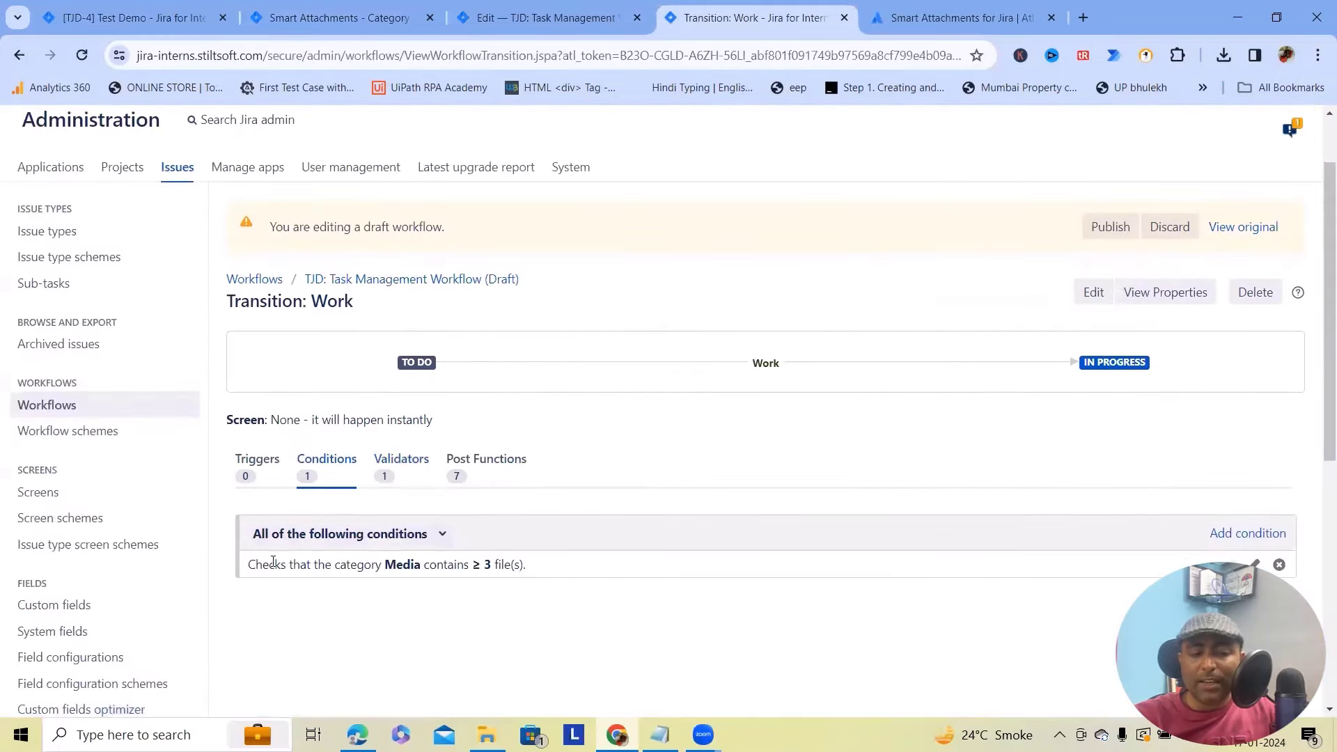
left_click_drag(275, 565, 546, 568)
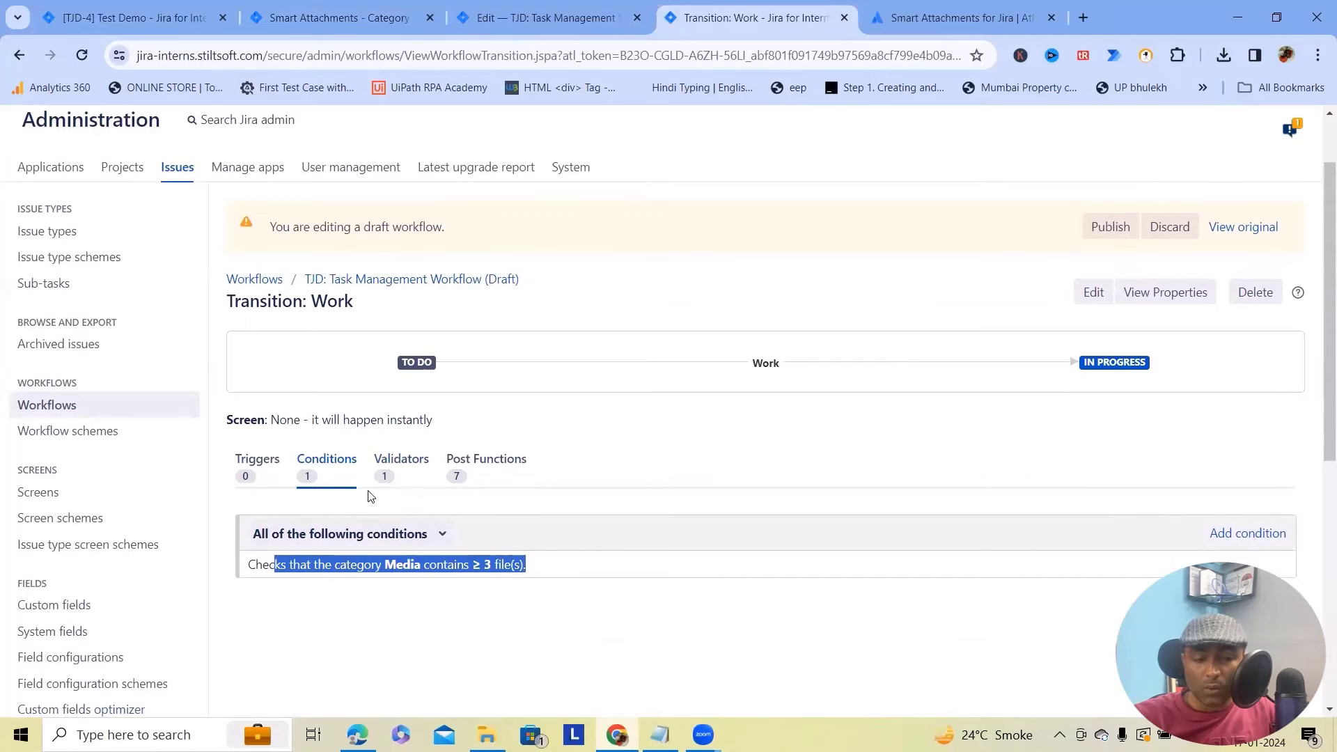
Review the Work transition's validator for the Images category
left_click(383, 475)
scroll(514, 661, "down", 3)
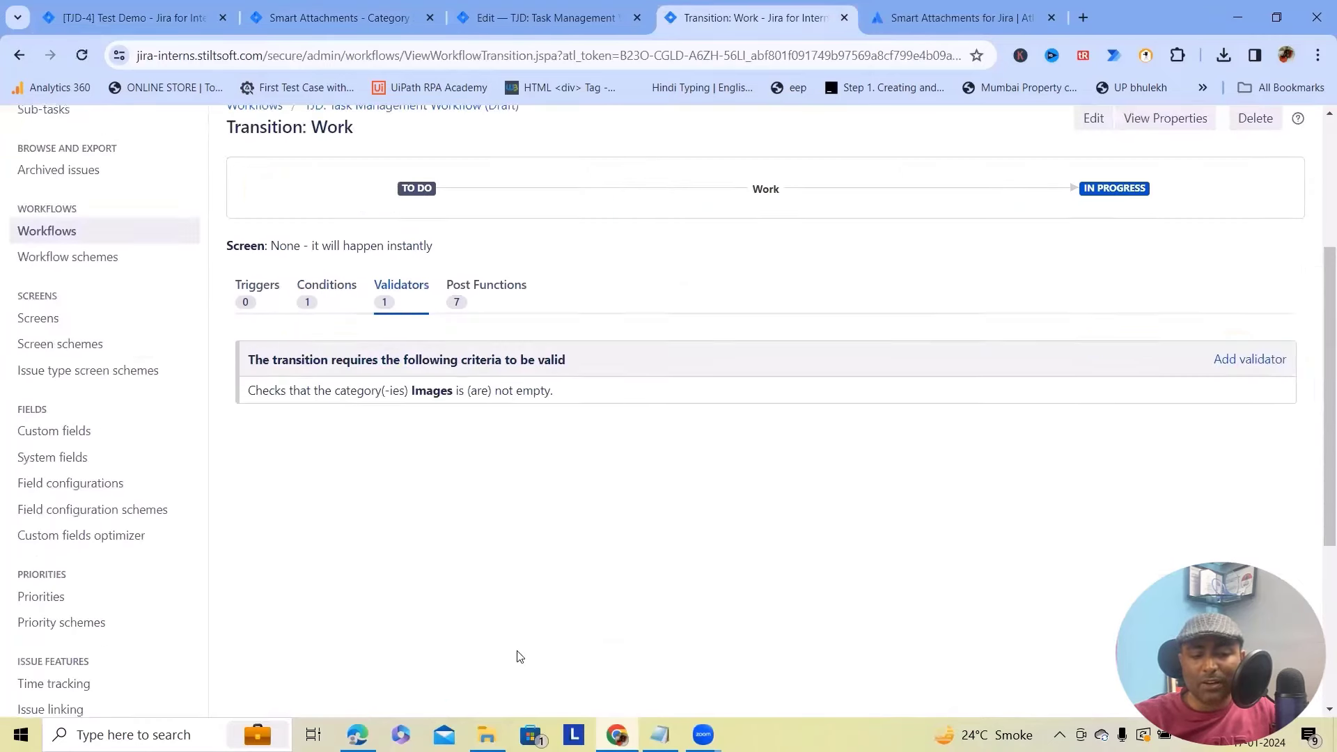
left_click_drag(285, 390, 576, 395)
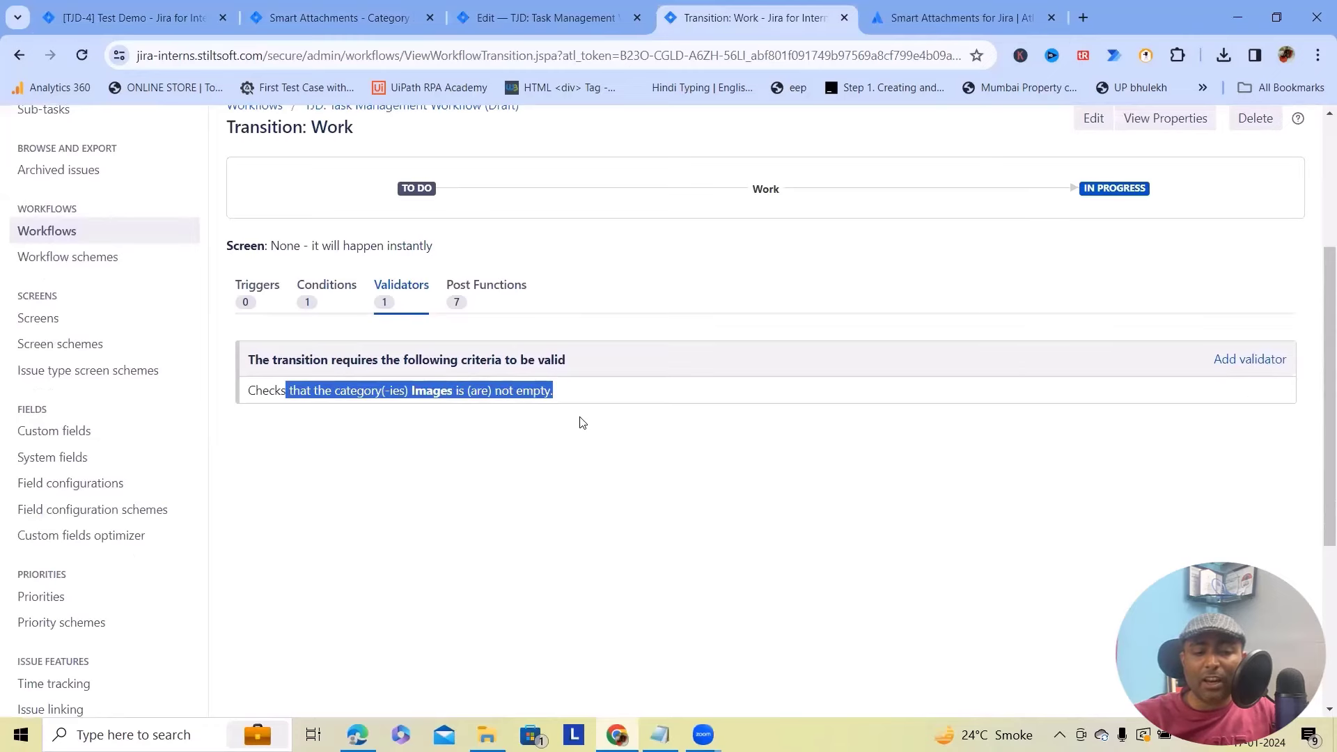
Review the Work transition's post functions, including the Uncategorized attachment deletion and the Resolution setting
scroll(583, 425, "up", 2)
left_click(486, 465)
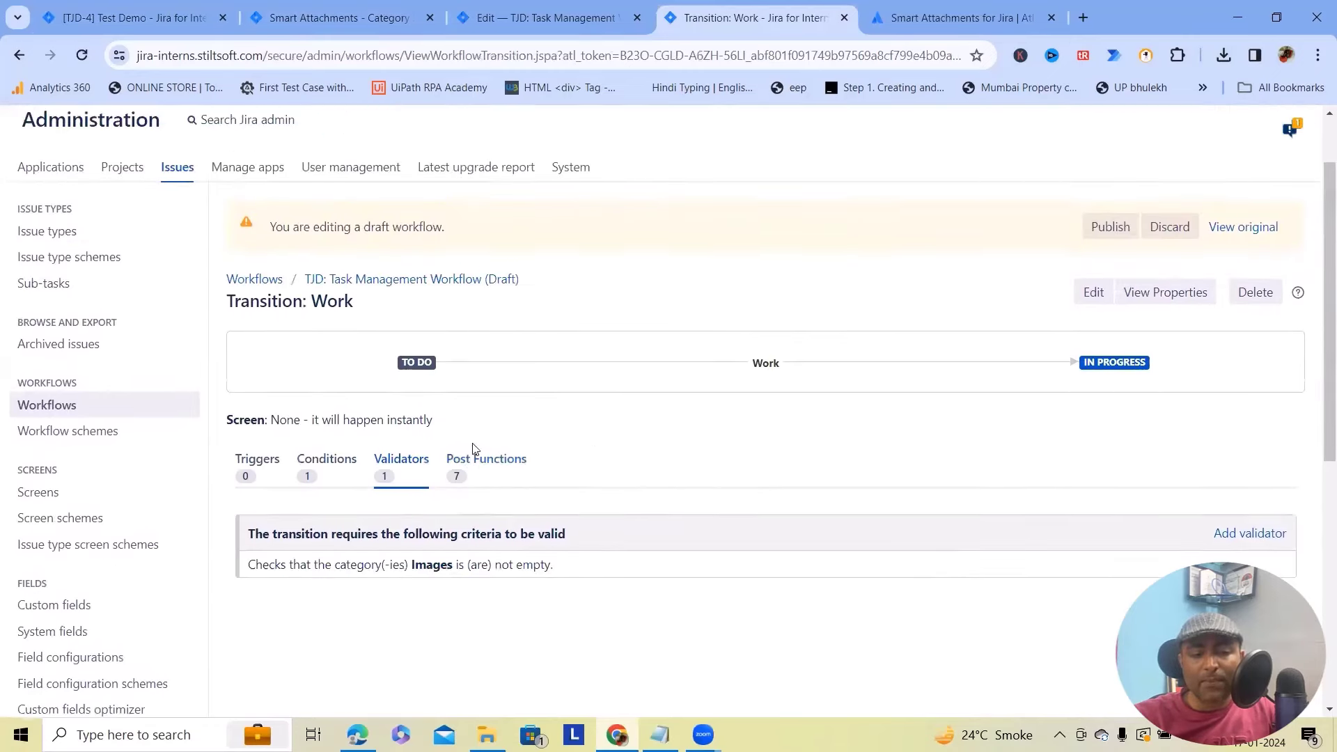
scroll(329, 483, "down", 2)
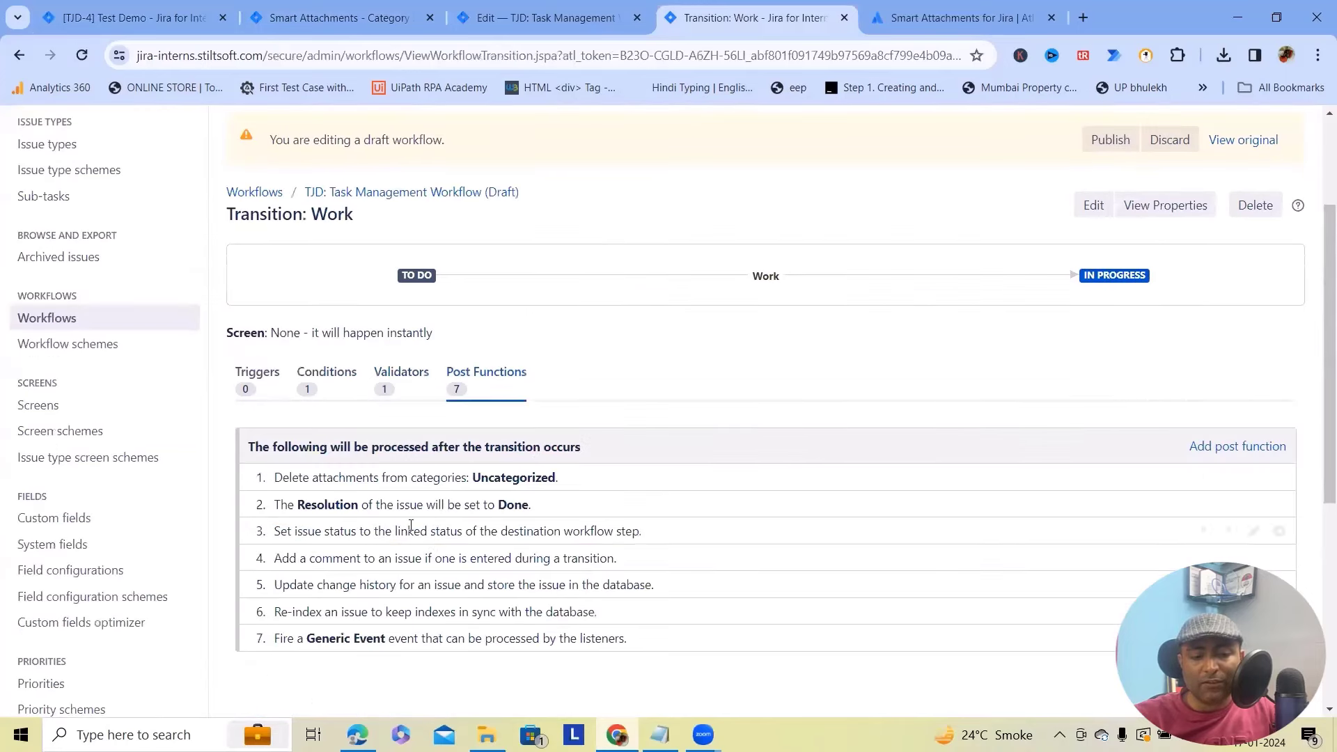
left_click_drag(329, 483, 565, 480)
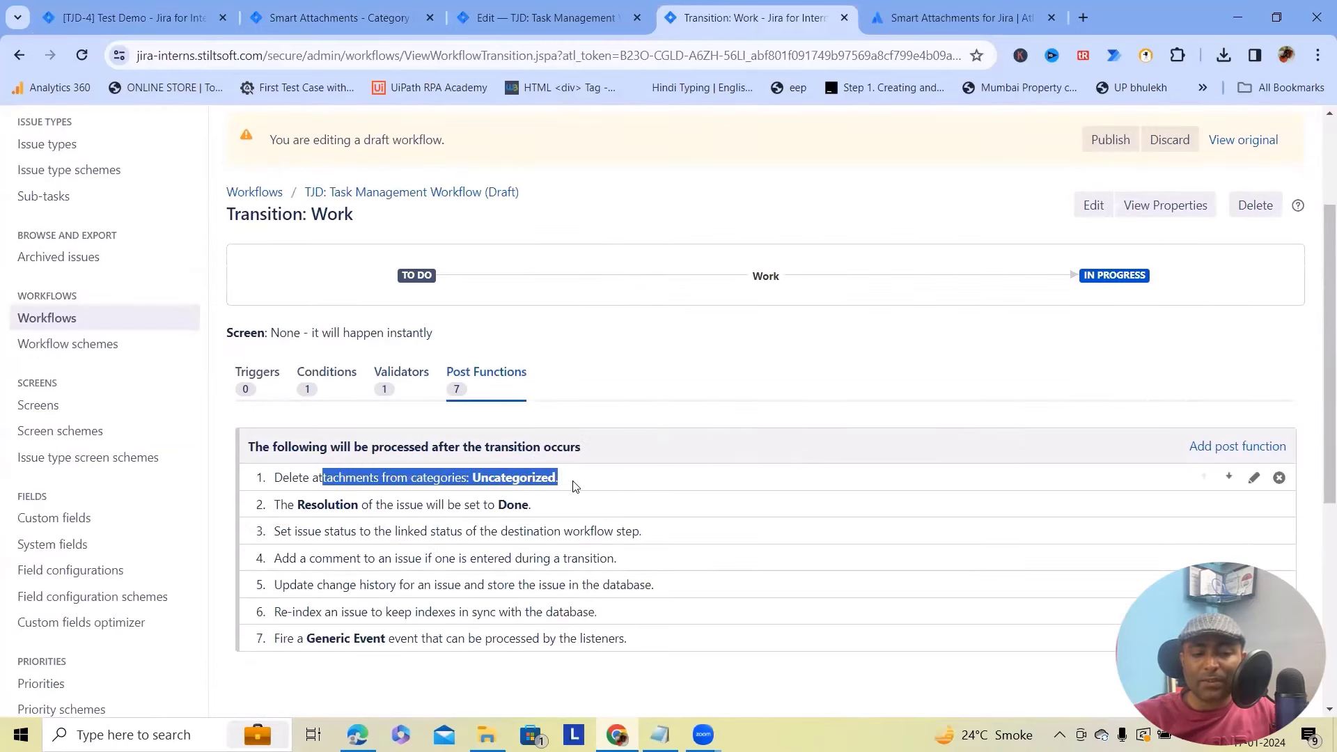
left_click_drag(281, 505, 555, 507)
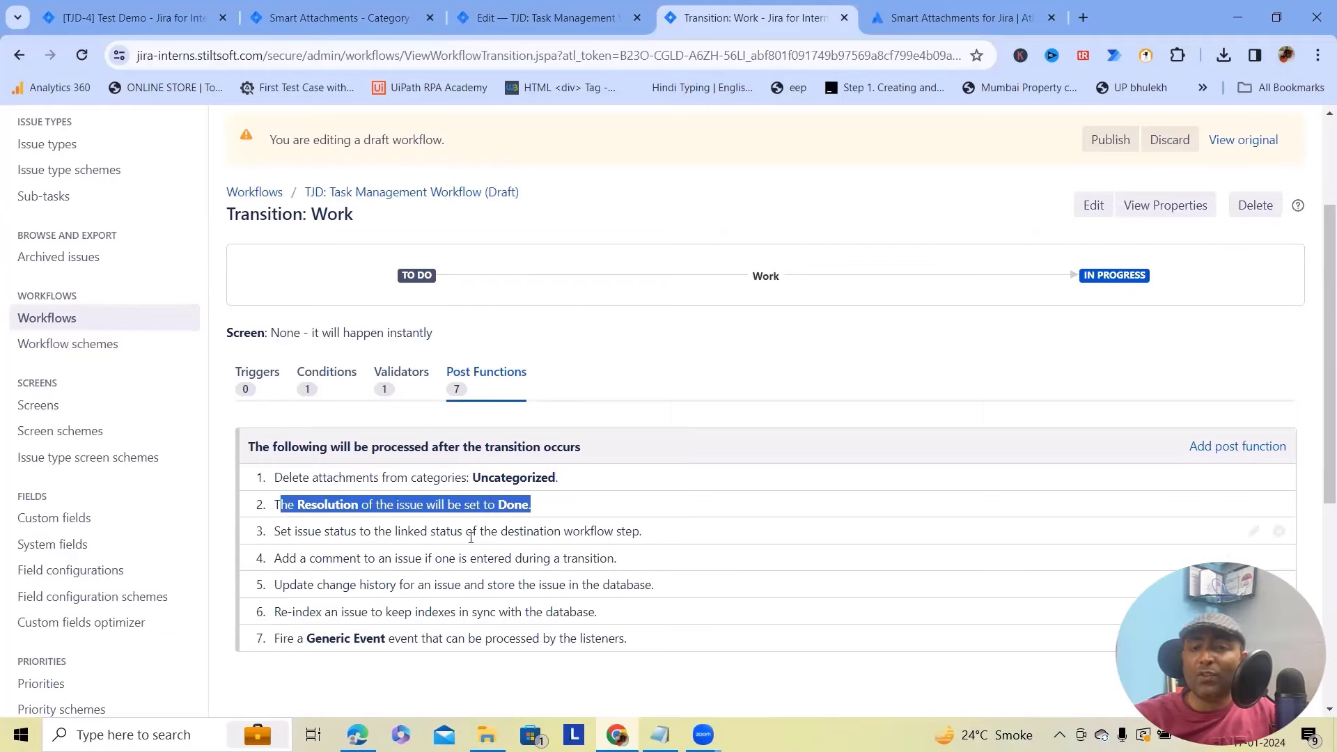
Return to TJD-4, check its available status transitions, and move the Notice_for_Mill_Worker_Legal file from Uncategorized to Media
left_click(144, 6)
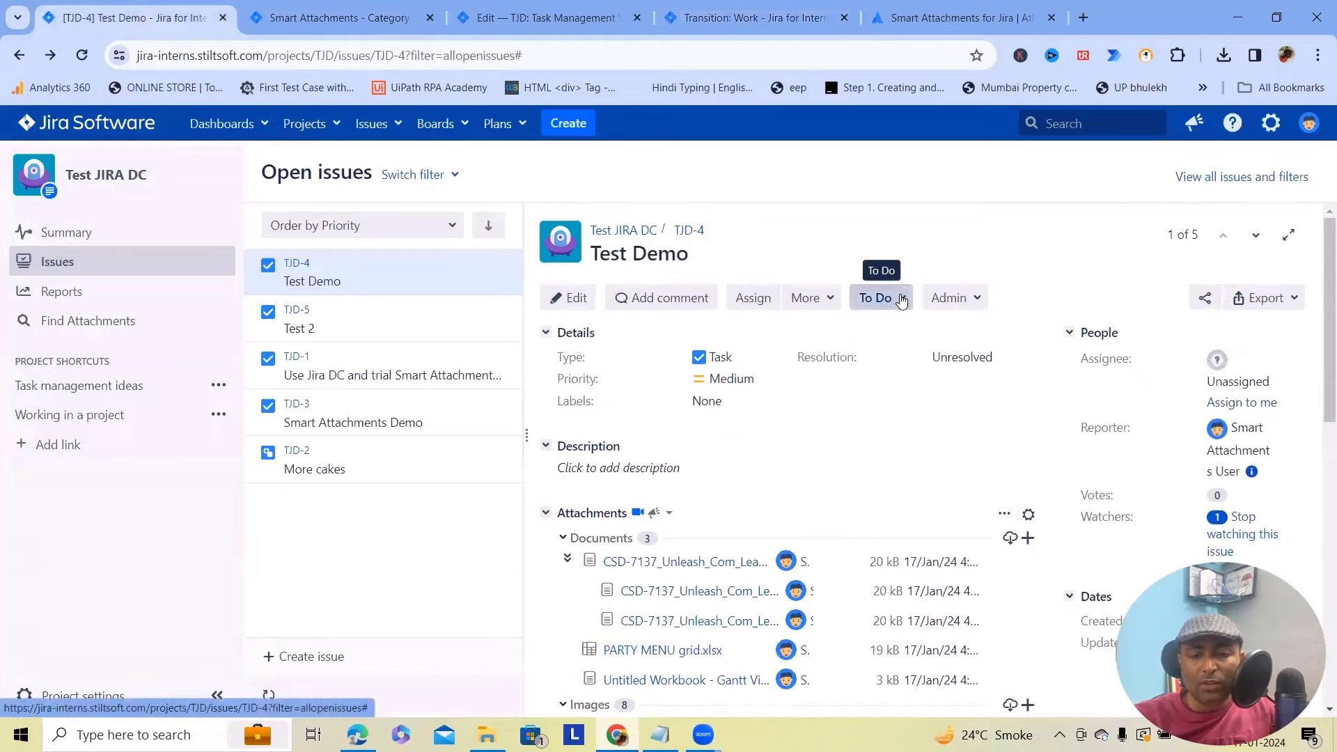
left_click(876, 295)
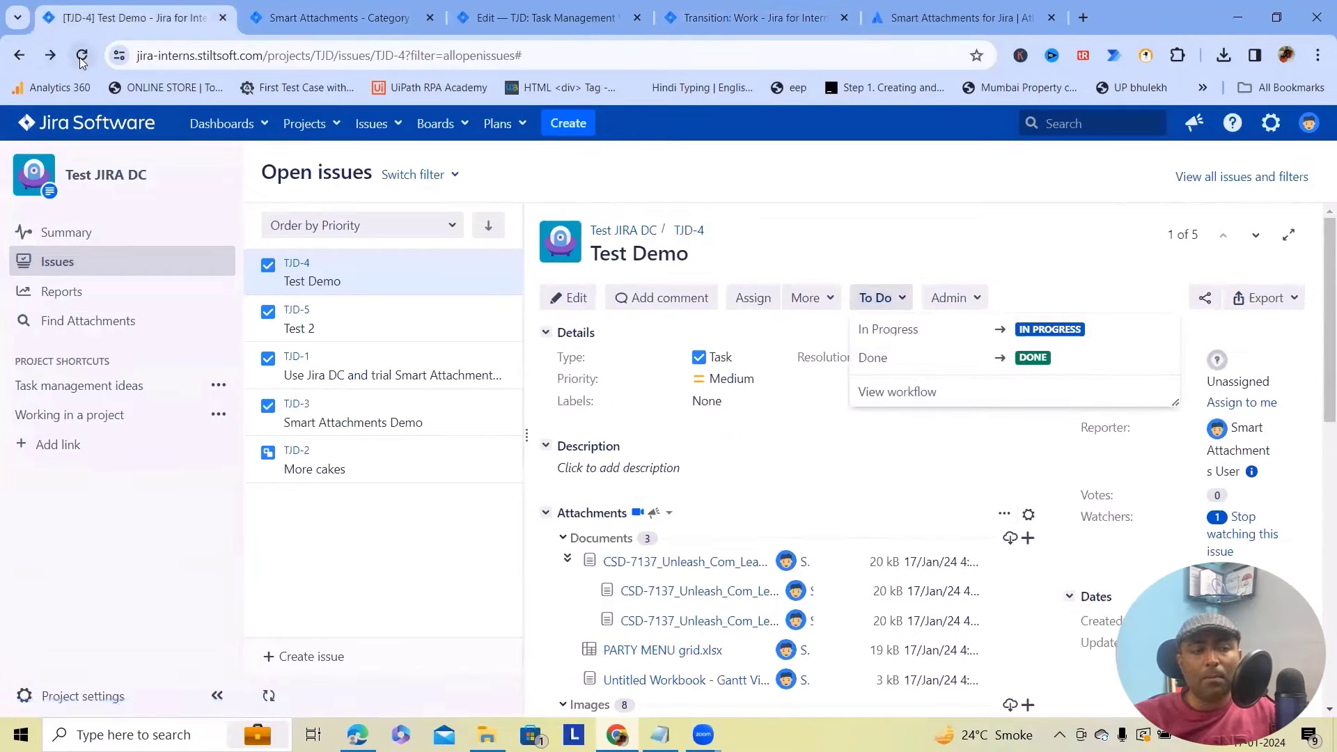
scroll(839, 556, "down", 3)
scroll(839, 557, "down", 4)
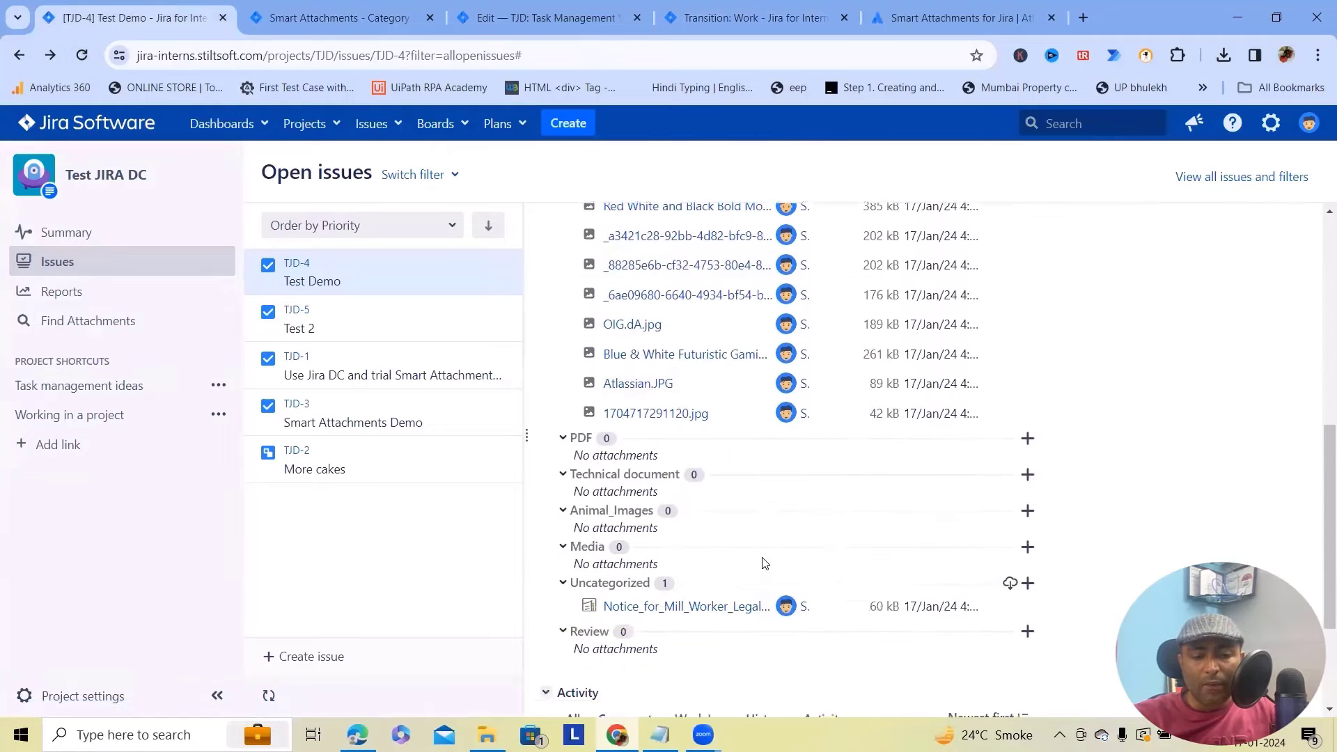
left_click(1021, 606)
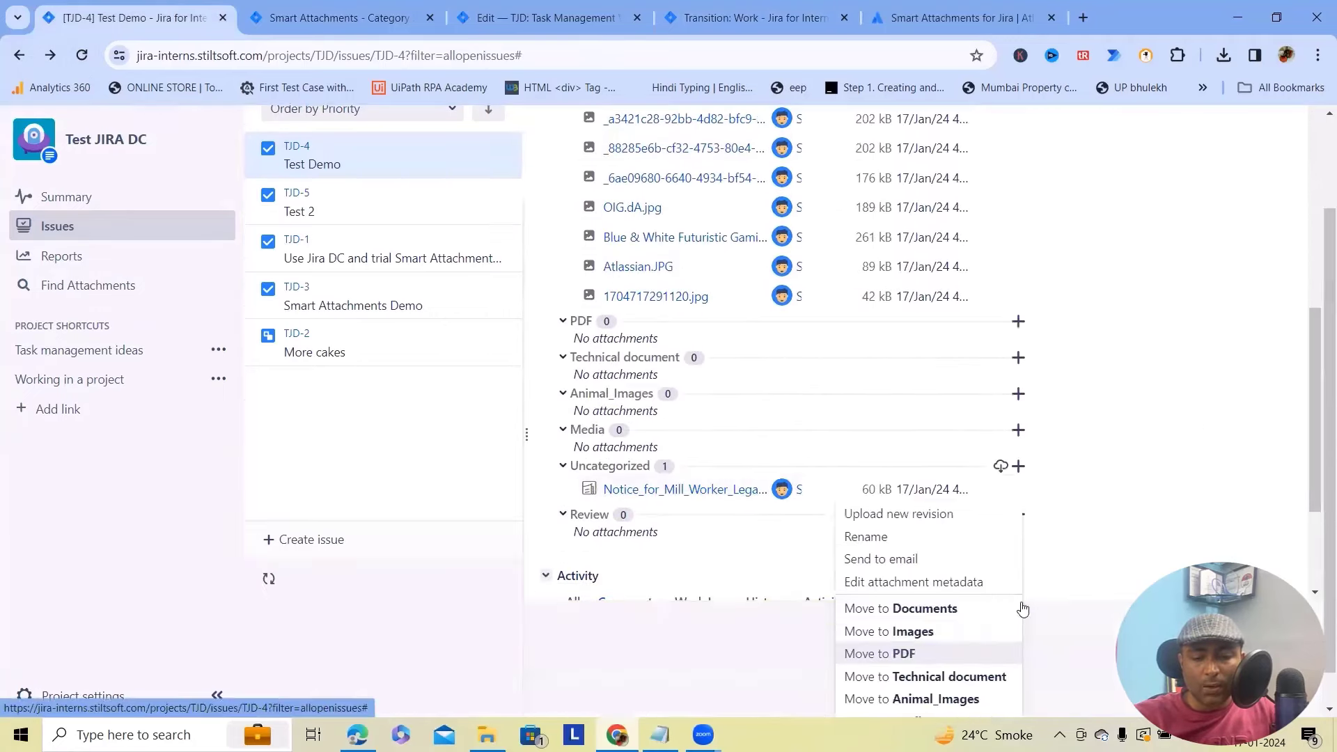
left_click(914, 674)
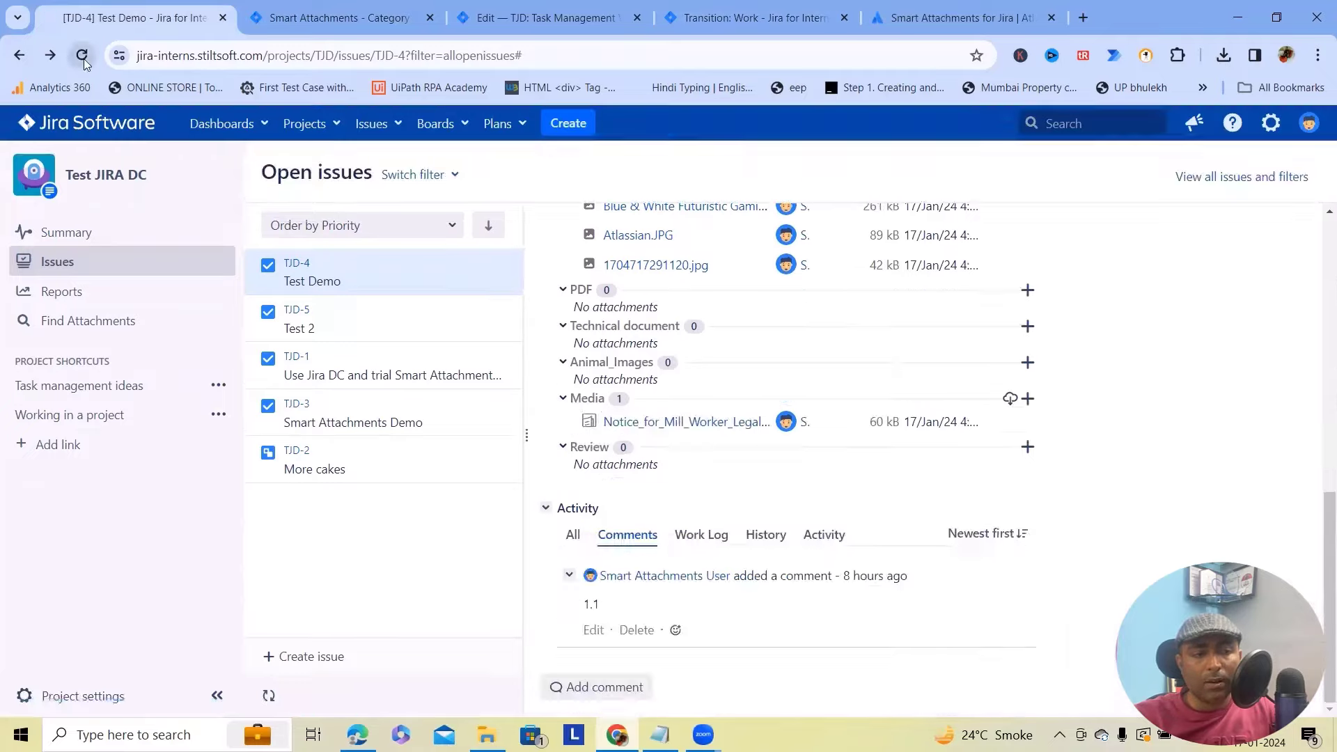
Move TJD-4's Atlassian.JPG attachment from Images to the Media category and look over the categorized attachments
scroll(801, 488, "down", 8)
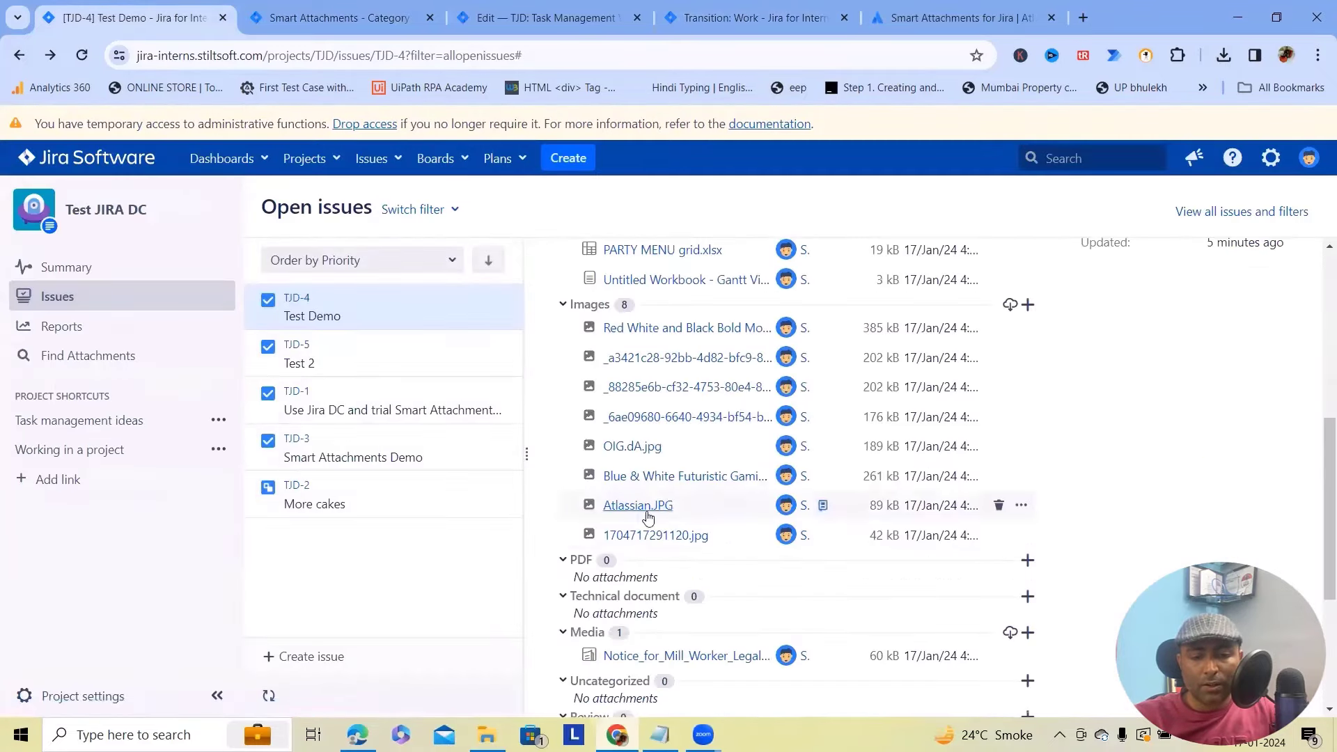
left_click(1021, 505)
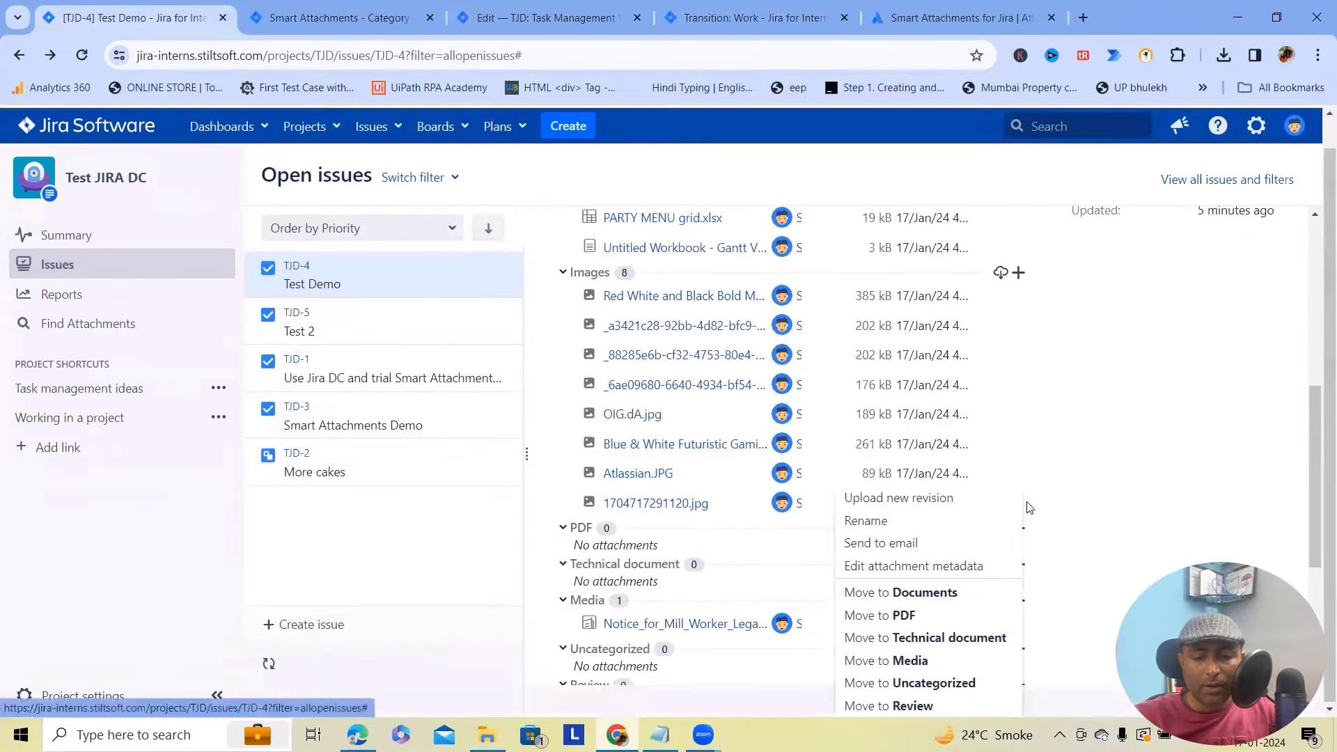
left_click(959, 564)
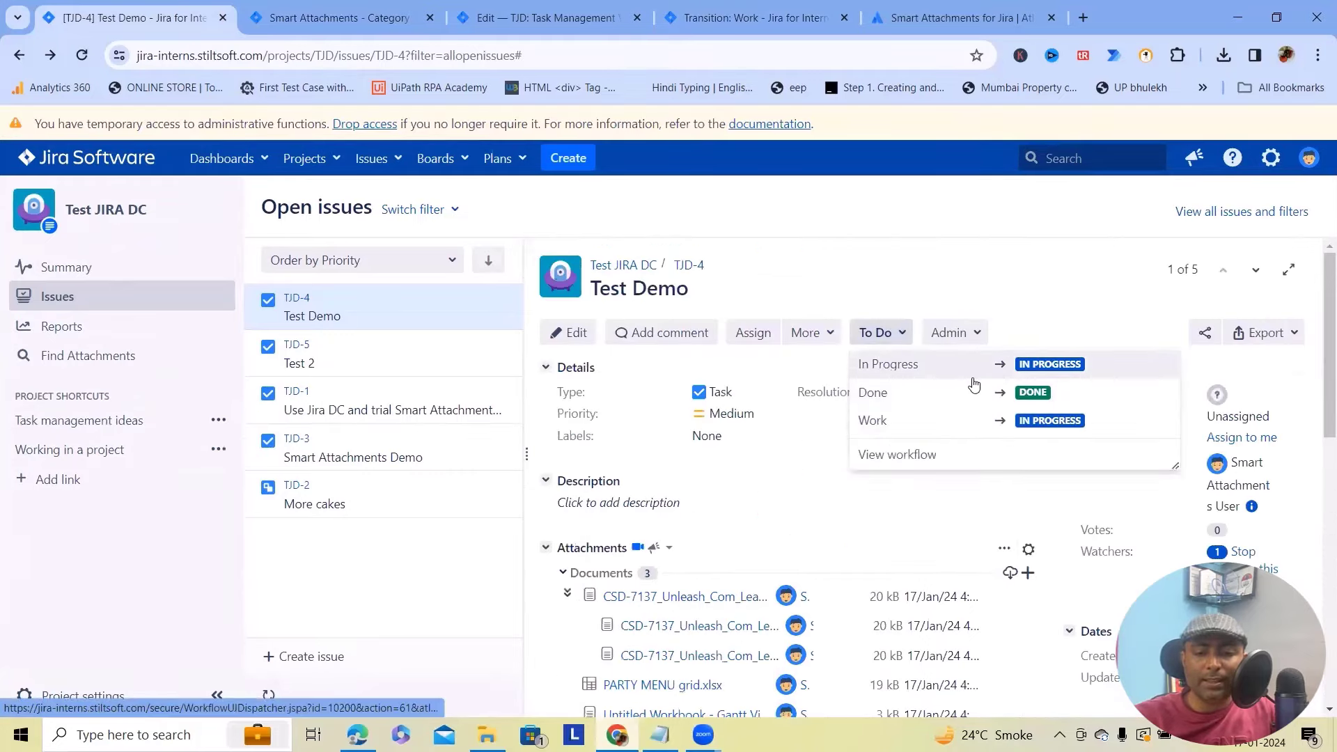
scroll(955, 448, "down", 10)
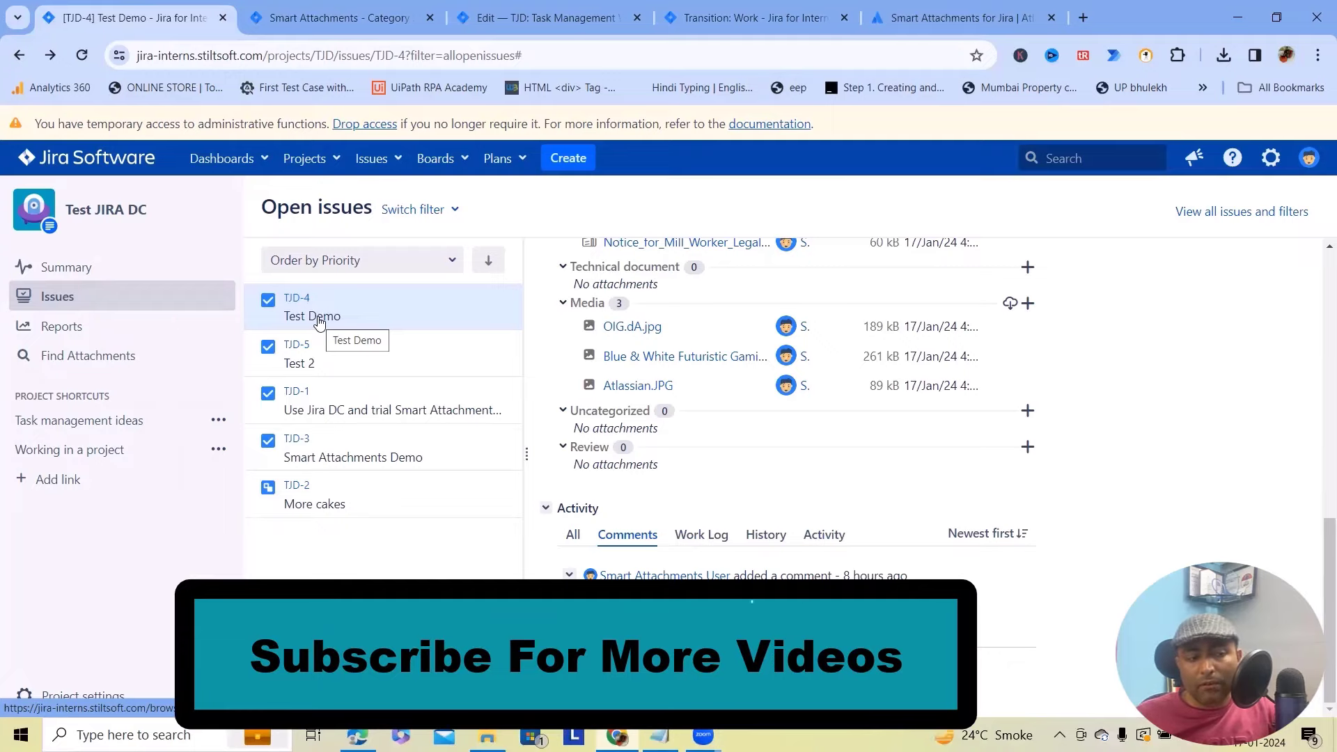
Search the Test JIRA DC project's attachments for files uploaded by Smart Attachments User and look through the results
left_click(88, 355)
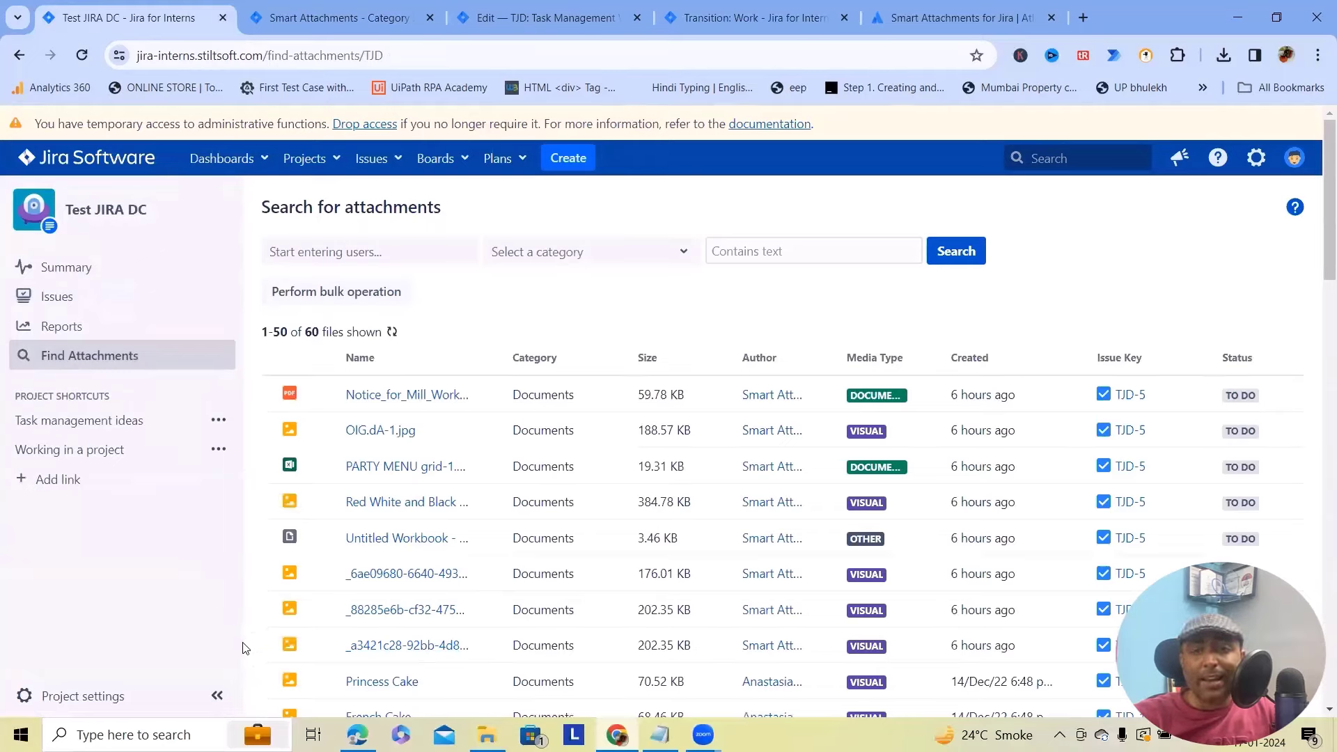
left_click(367, 255)
type("us")
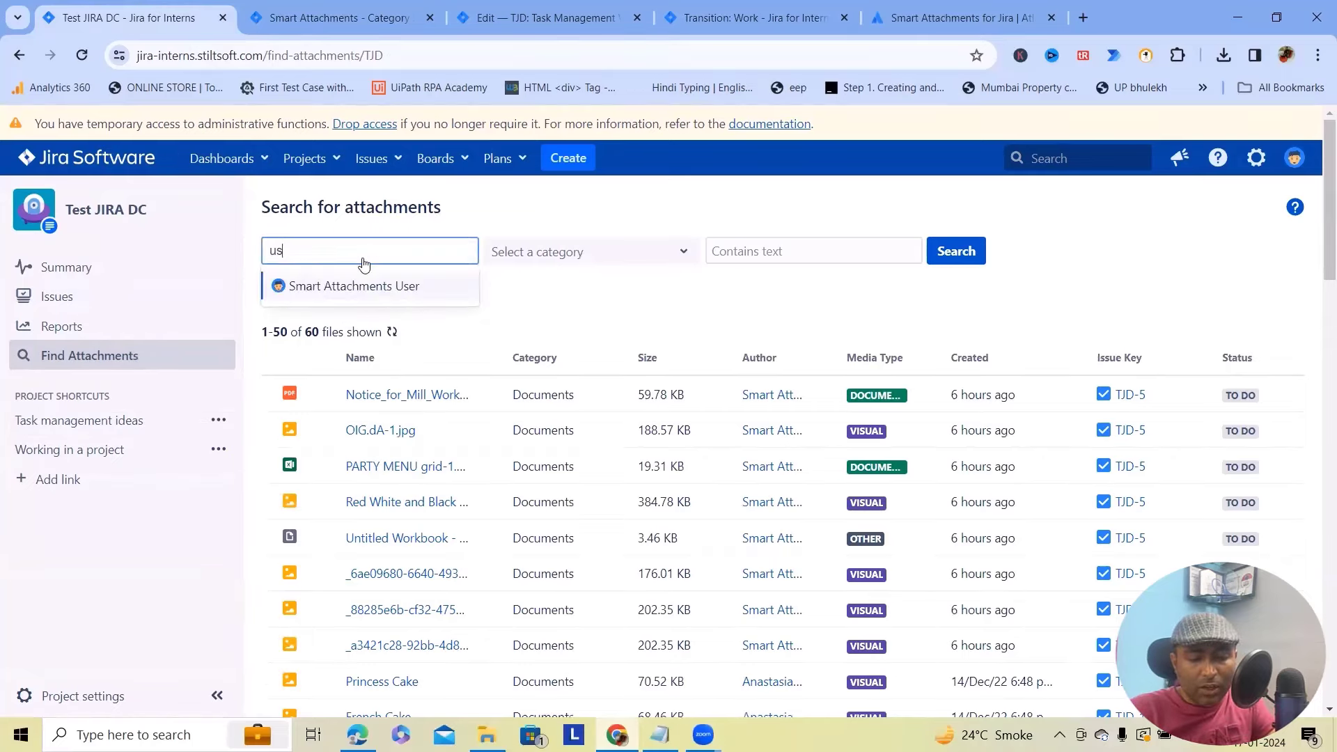
type("e")
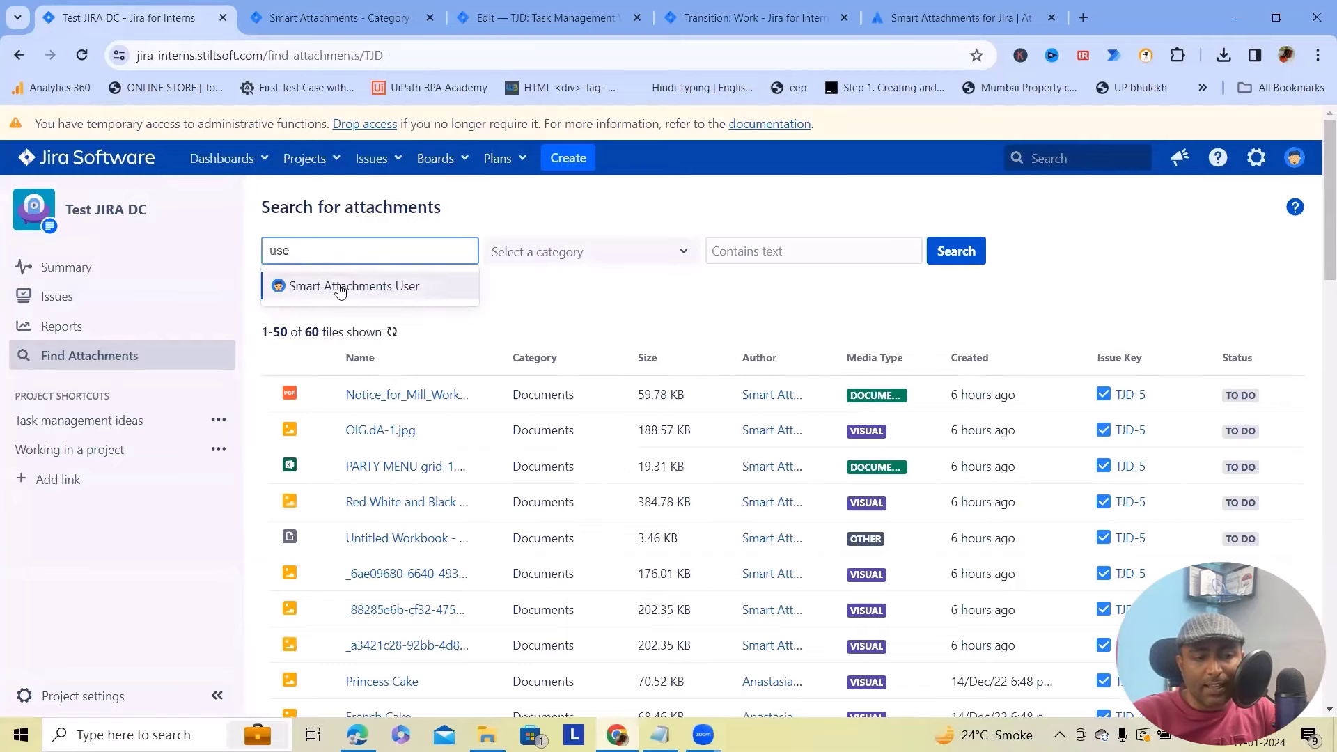
left_click(338, 287)
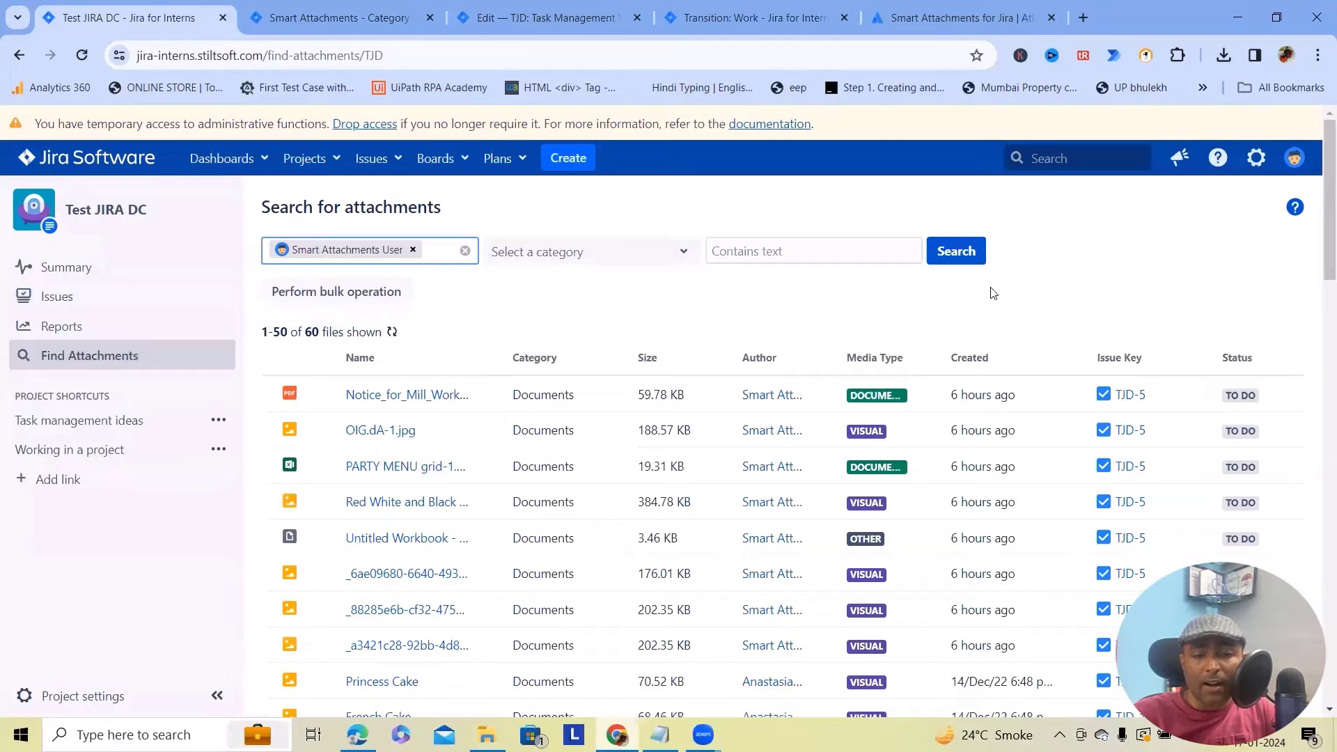
left_click(959, 246)
scroll(358, 388, "down", 10)
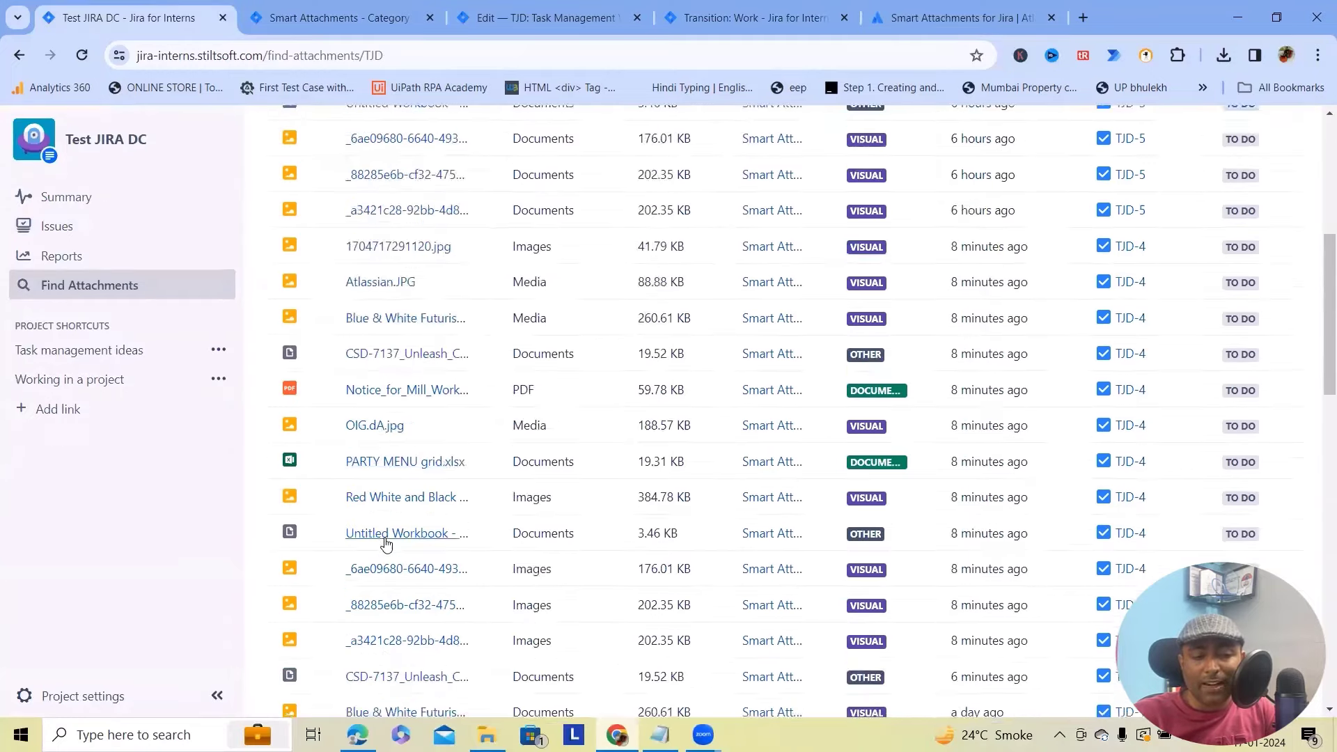
scroll(397, 578, "up", 10)
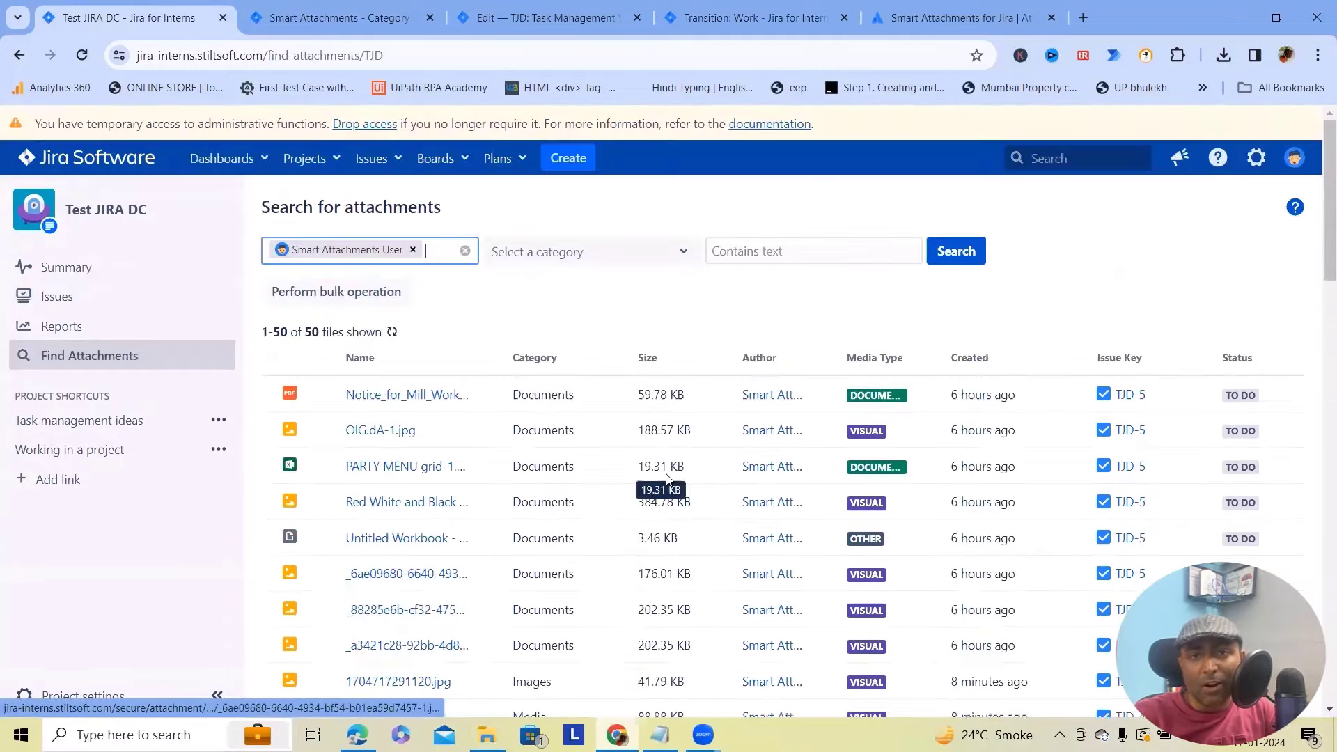
Remove the uploader filter, search the project's attachments in the Documents category, and look through the results
left_click(412, 250)
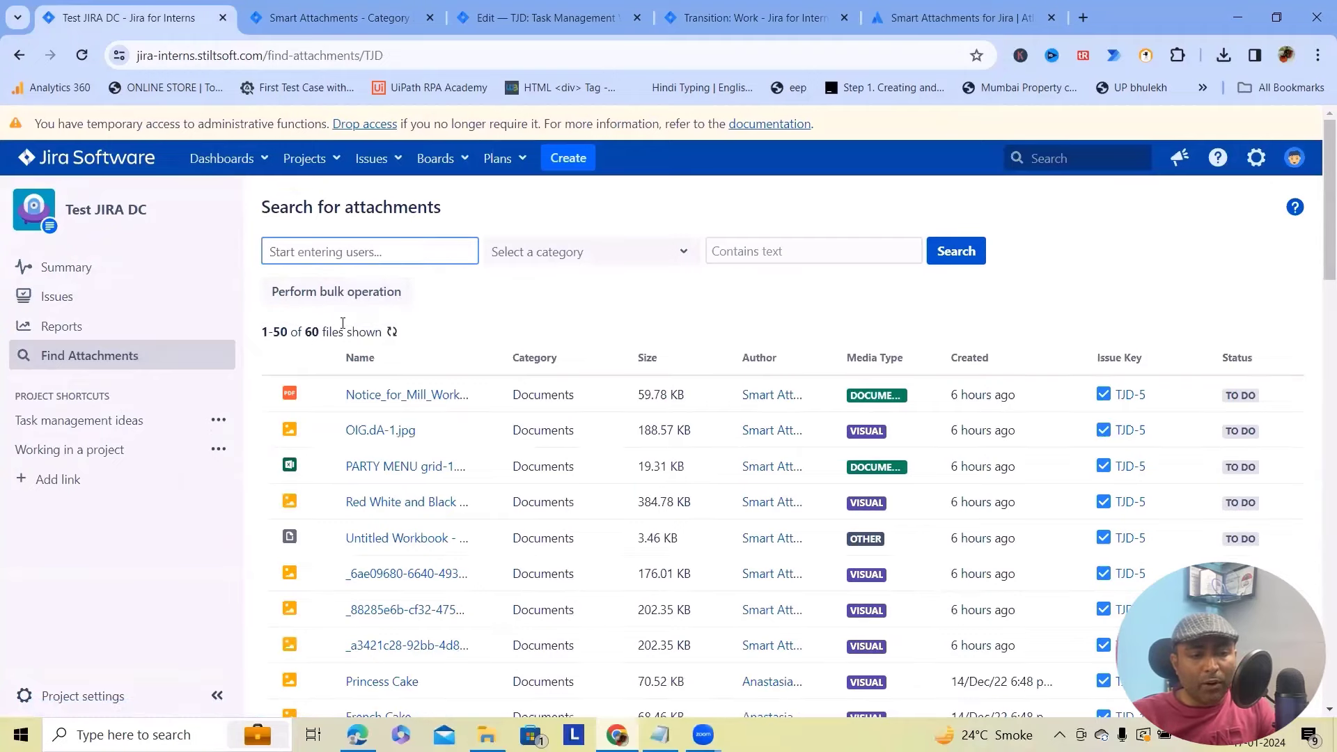
left_click(630, 247)
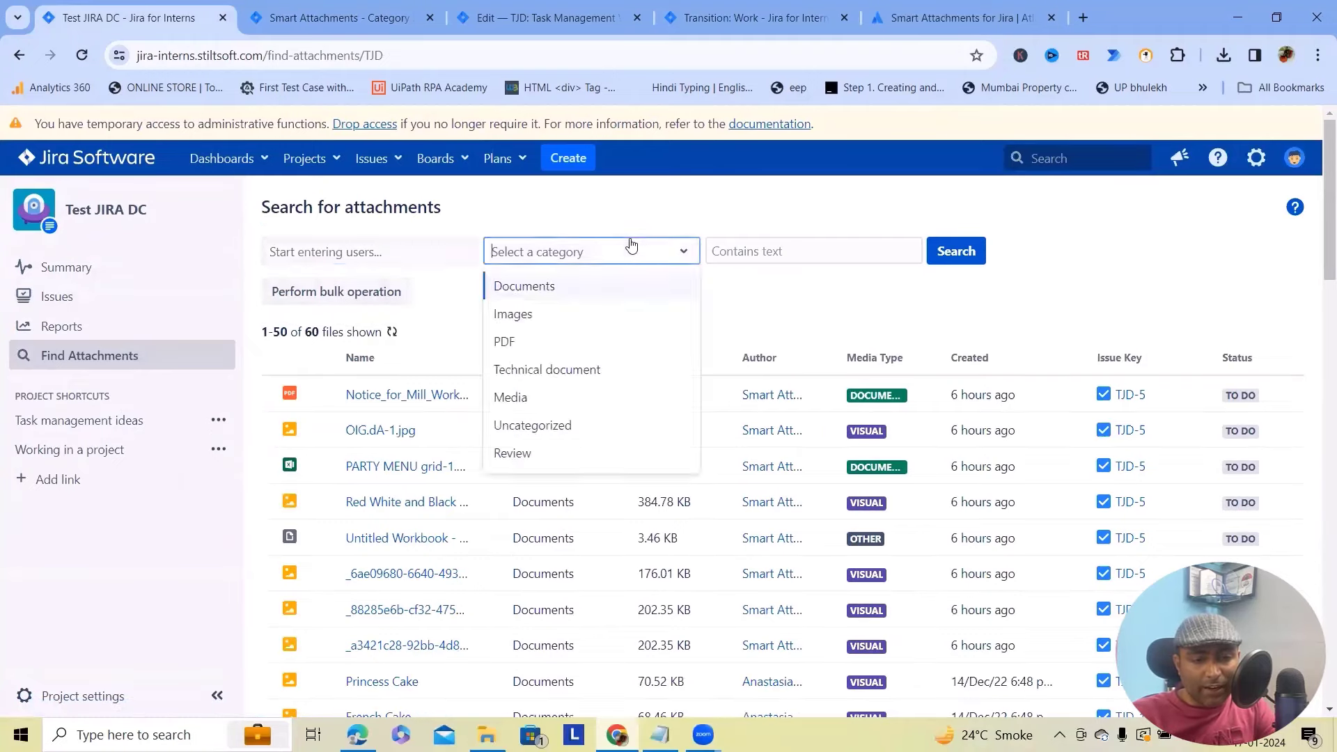
left_click(616, 274)
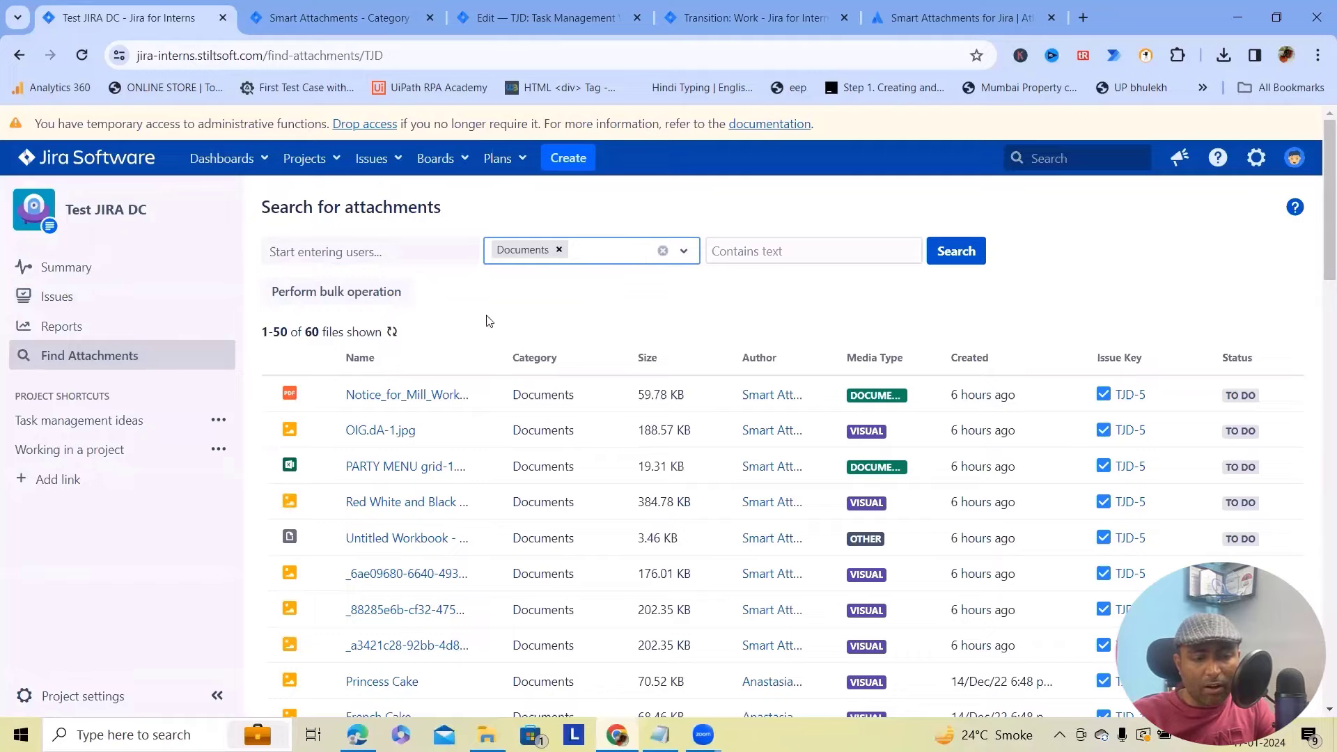
left_click(956, 251)
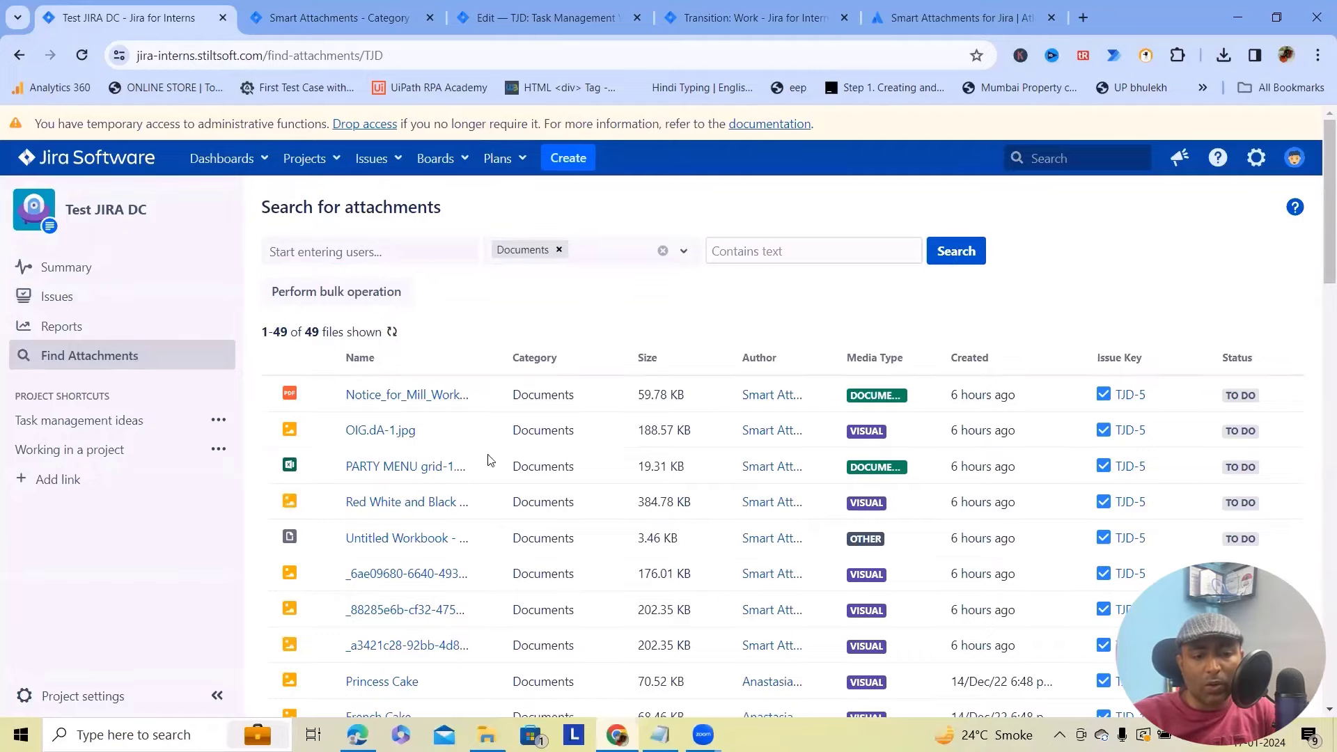
scroll(515, 441, "down", 8)
scroll(580, 561, "down", 10)
scroll(583, 588, "up", 13)
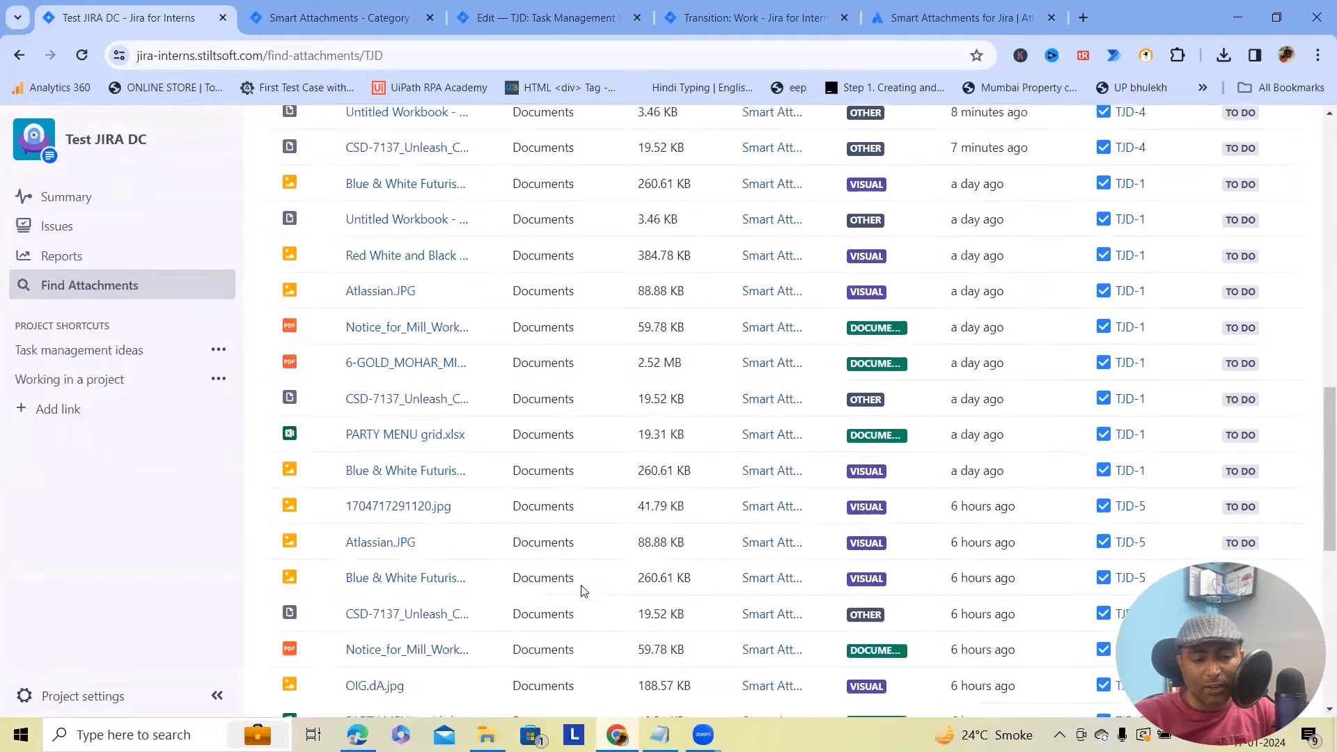
scroll(571, 593, "up", 6)
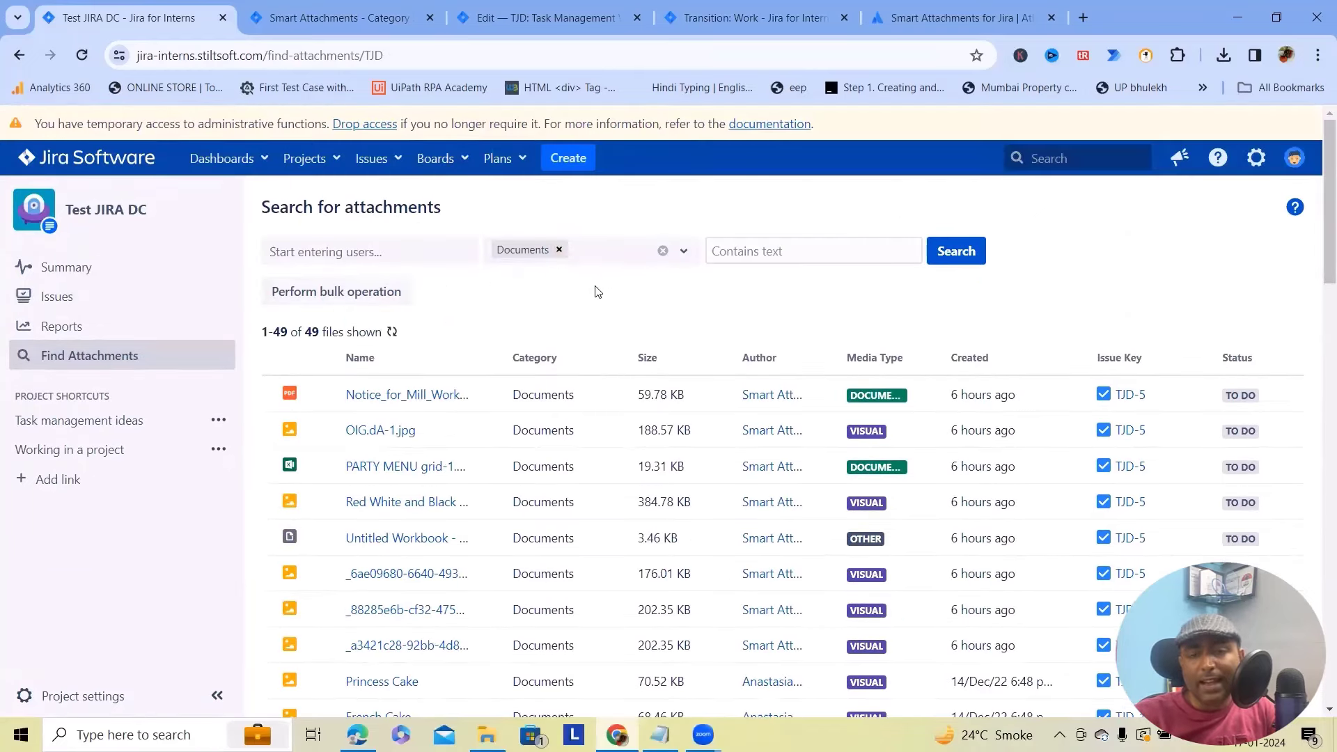
scroll(579, 473, "down", 5)
scroll(552, 469, "up", 5)
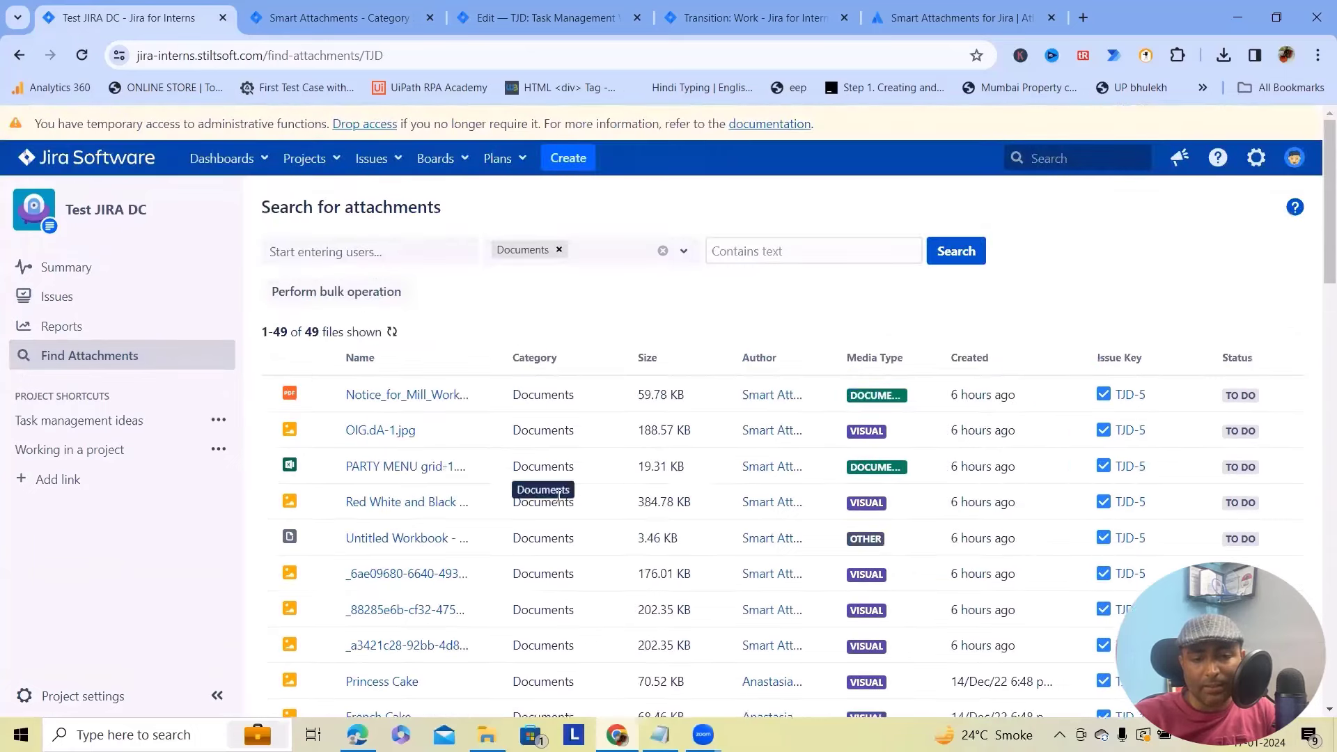
Bulk download all the listed Documents attachments as one archive
left_click(392, 296)
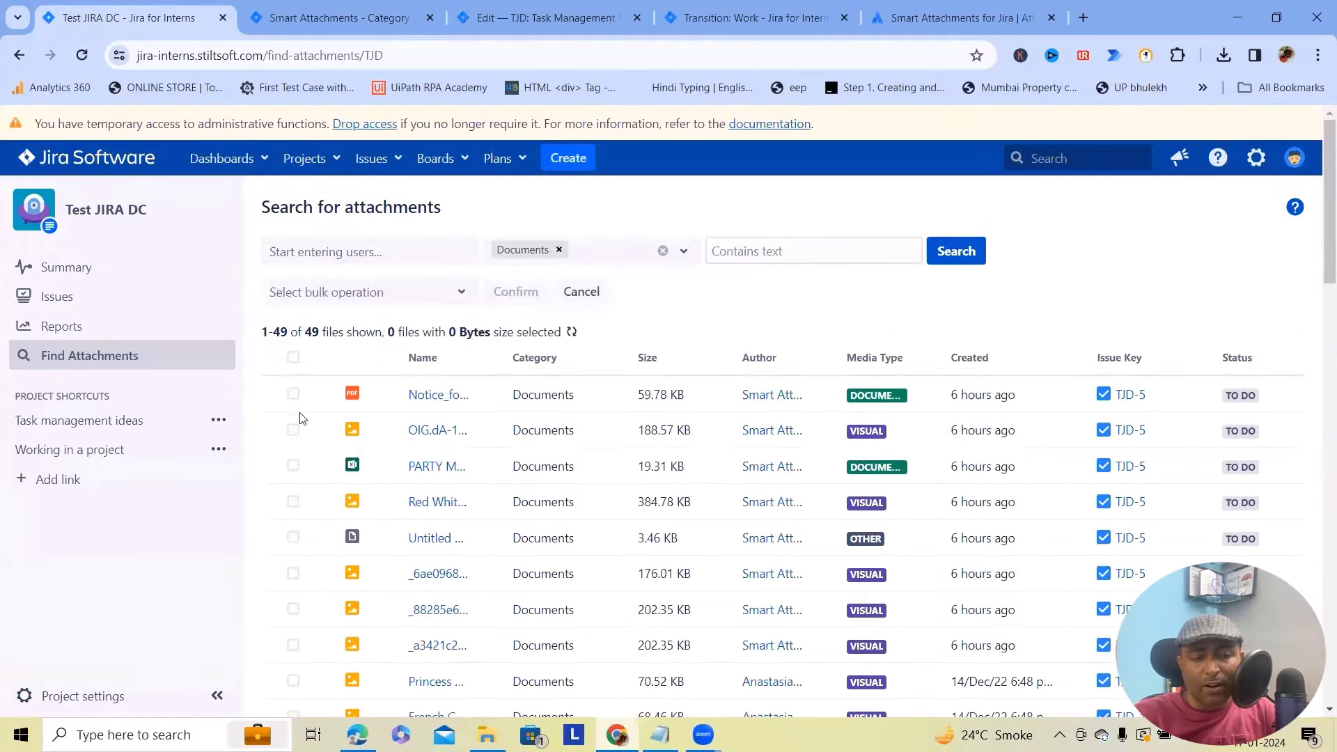
left_click(292, 358)
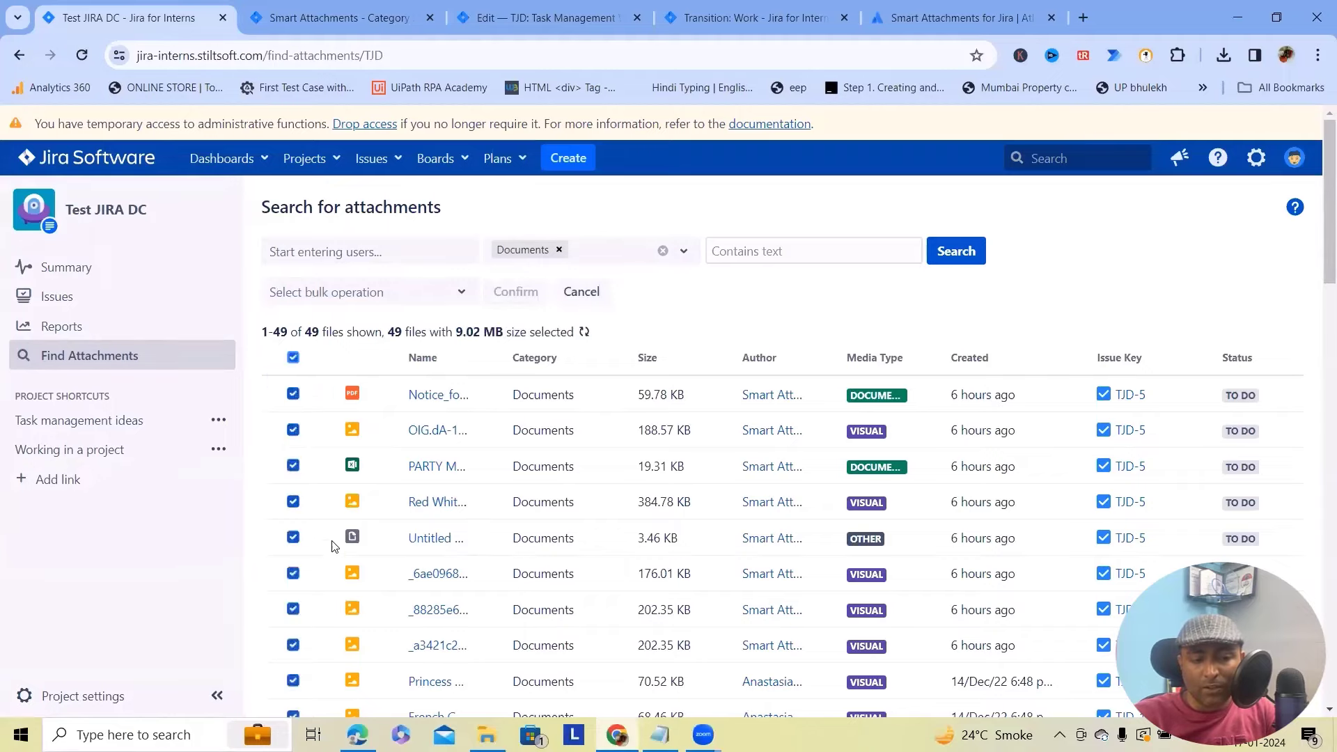
scroll(334, 543, "down", 5)
scroll(329, 448, "up", 5)
left_click(428, 300)
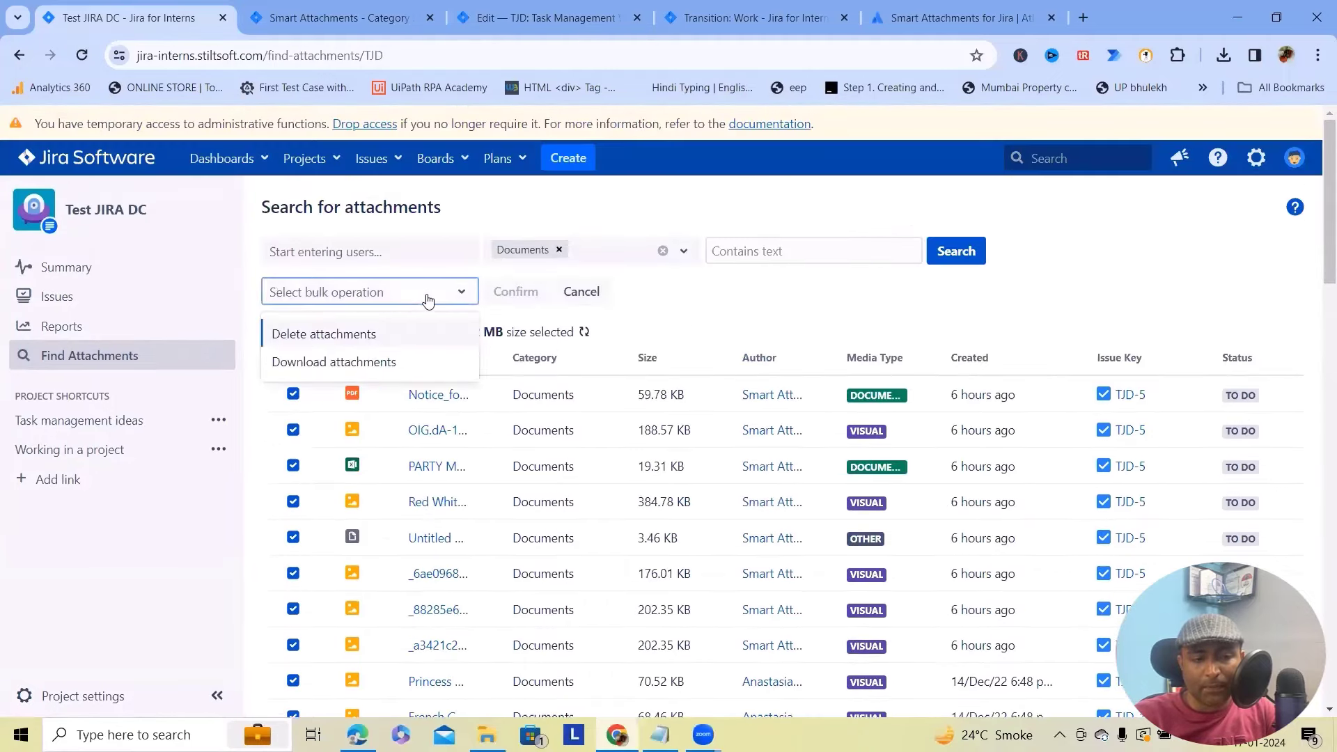
left_click(399, 363)
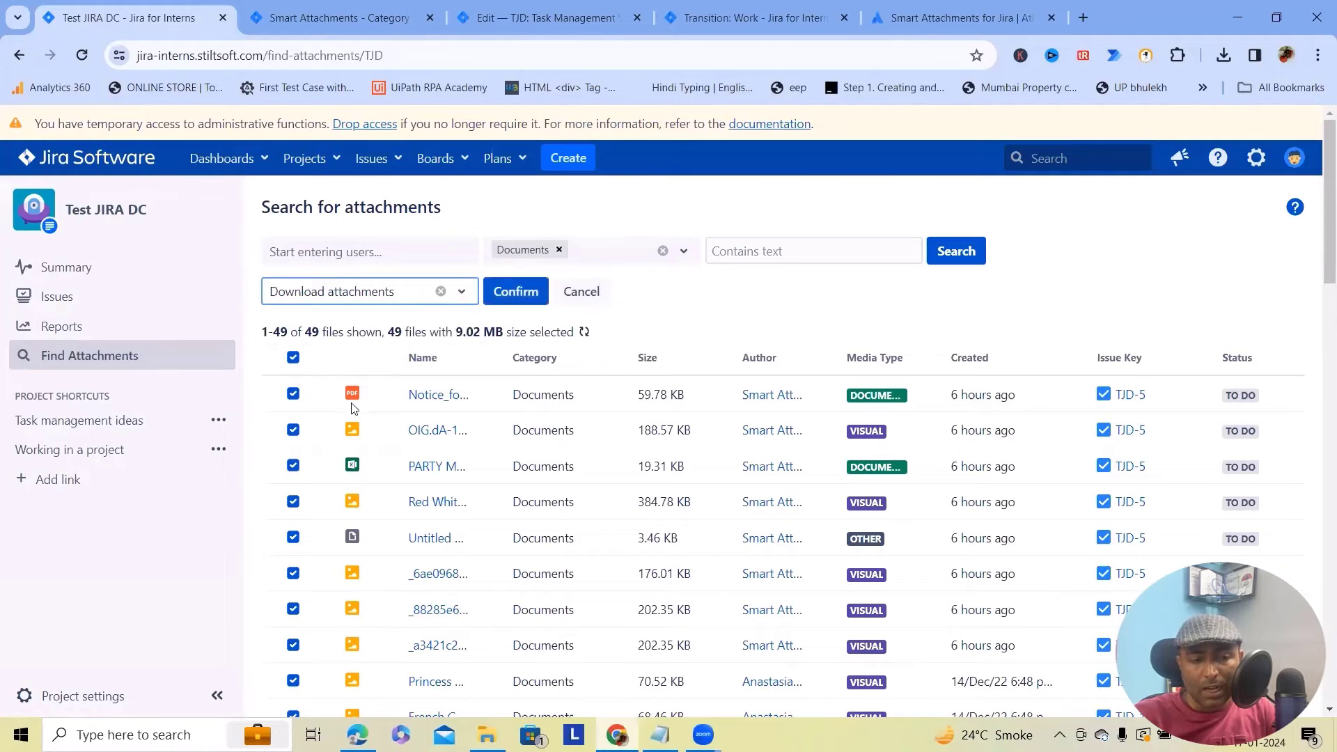
left_click(524, 294)
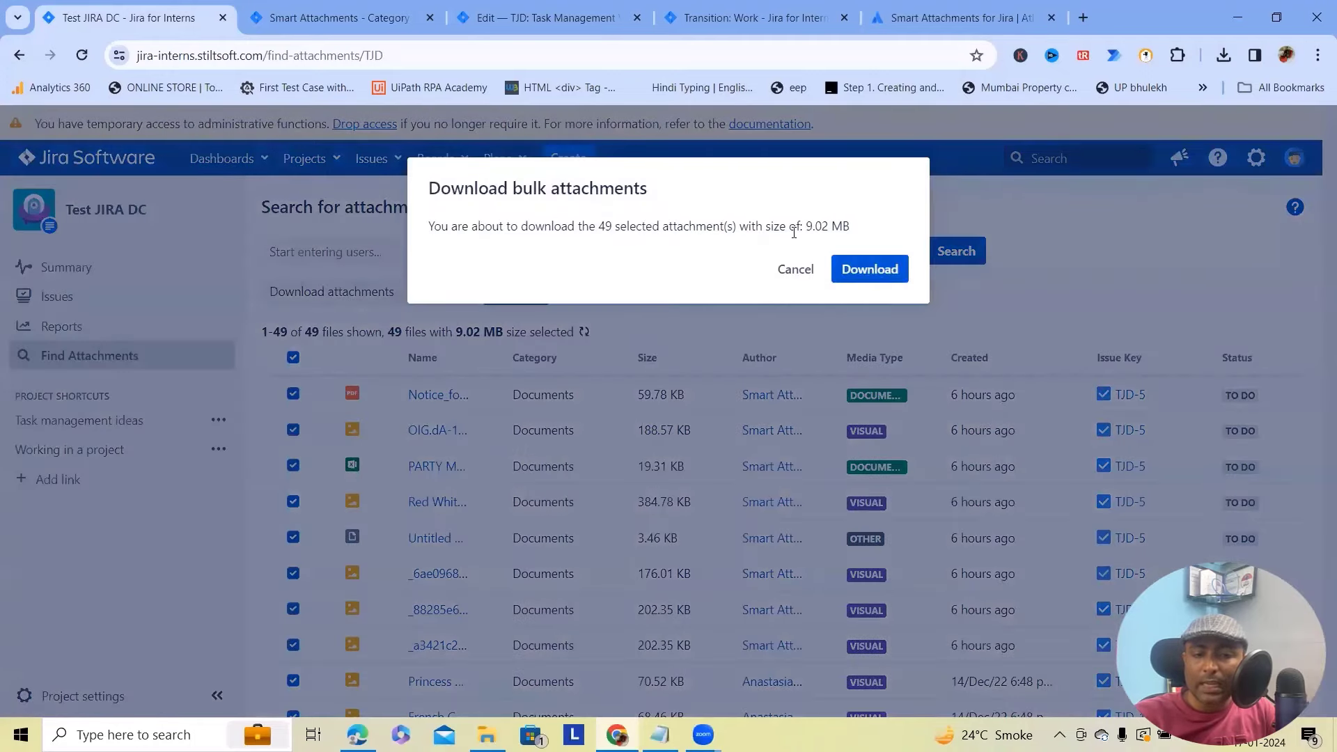
left_click(870, 269)
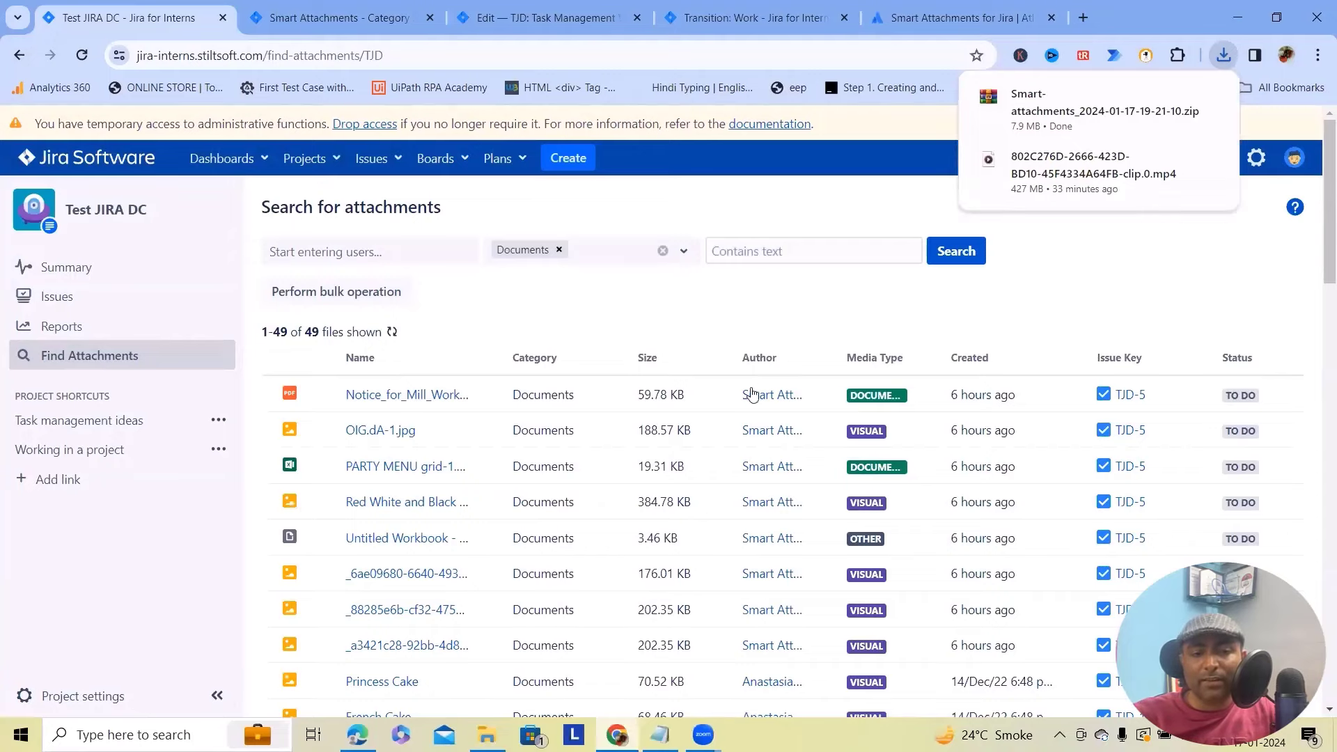
left_click(766, 251)
left_click(909, 382)
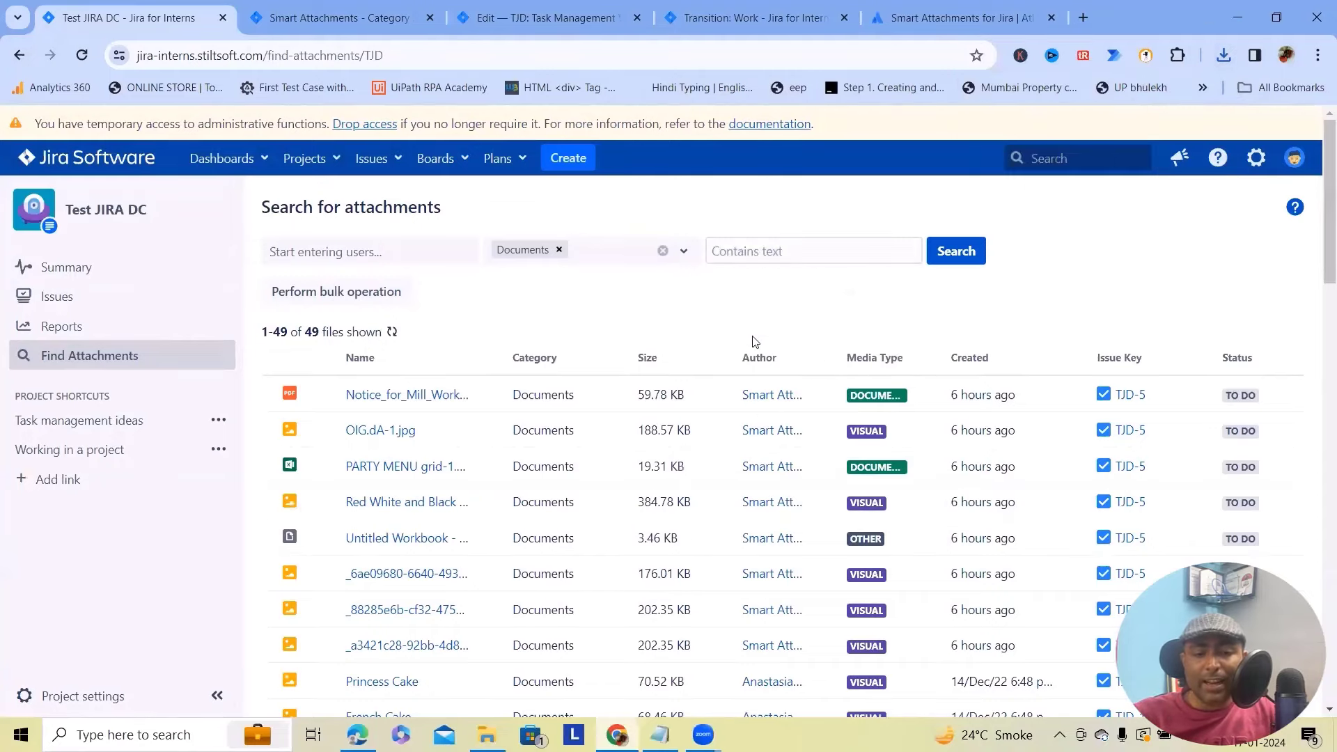
Remove the Documents category filter and search the project's attachments for the text OIG
left_click(560, 250)
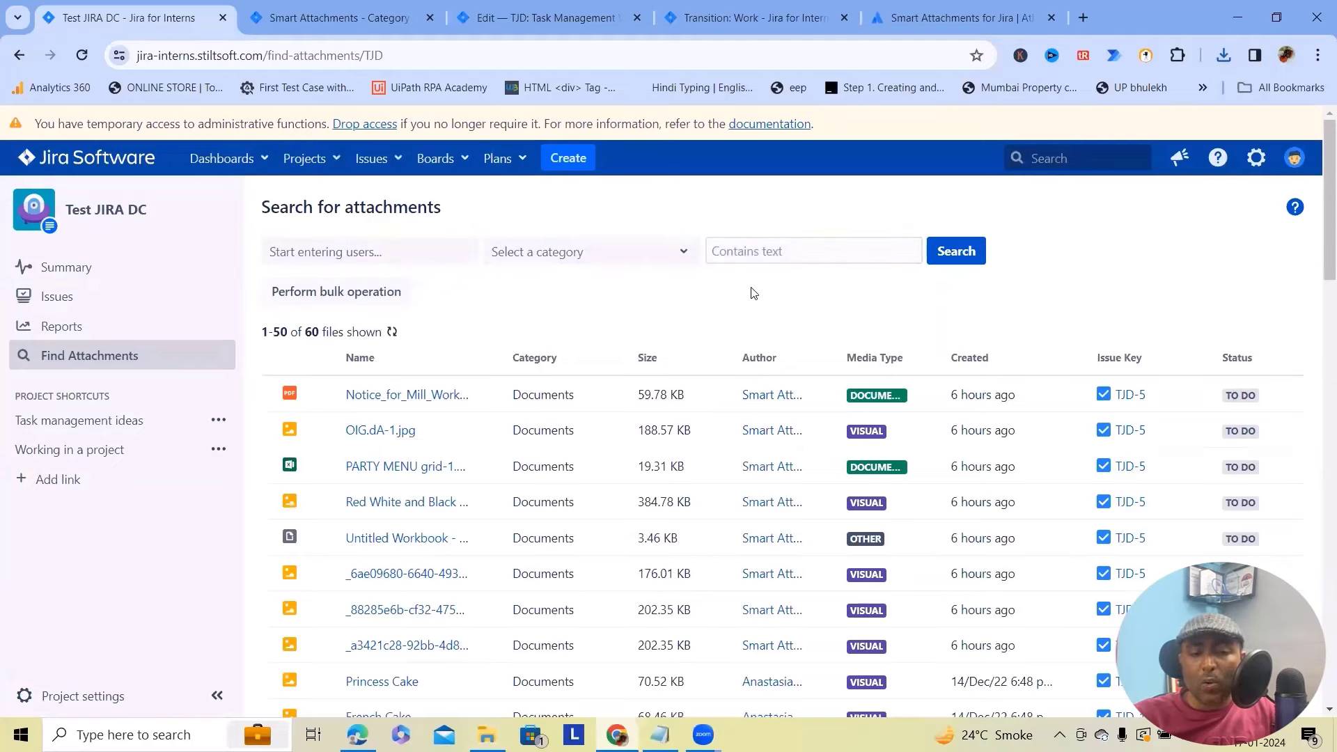
left_click(795, 256)
type("OIG")
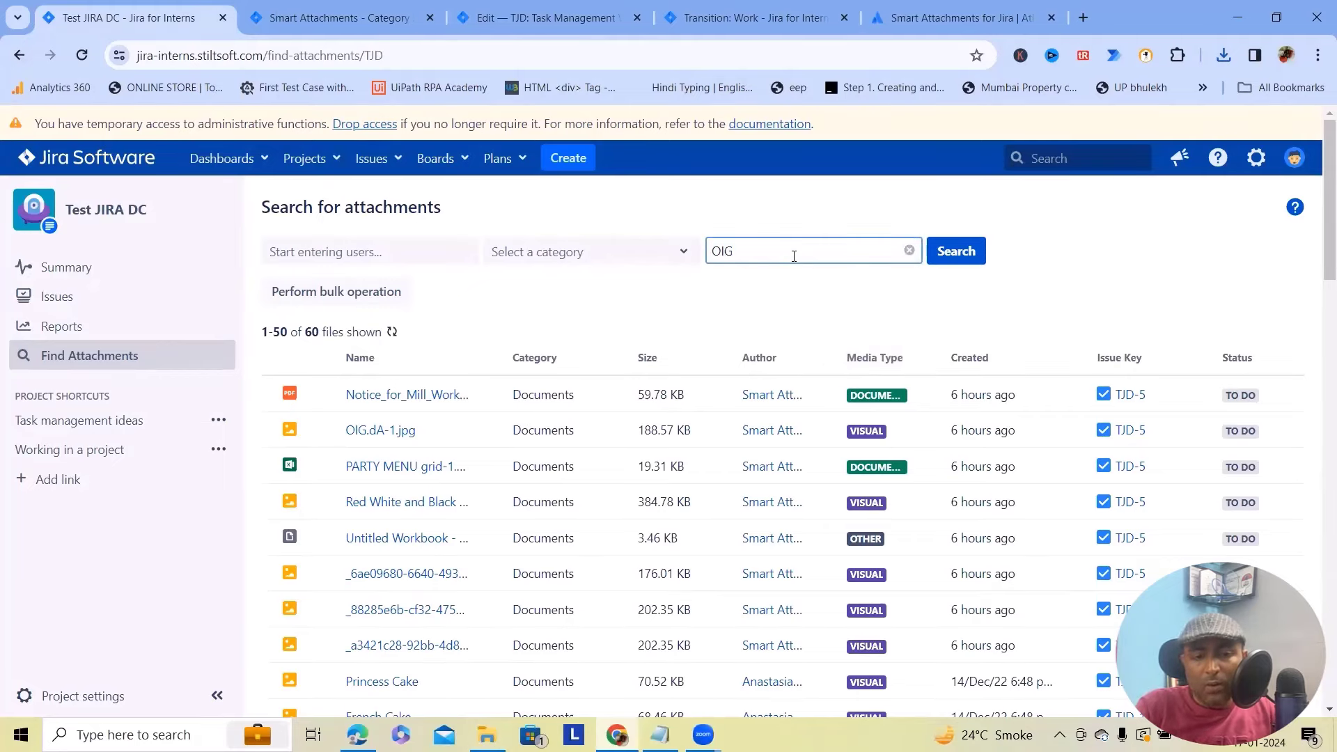
left_click(972, 252)
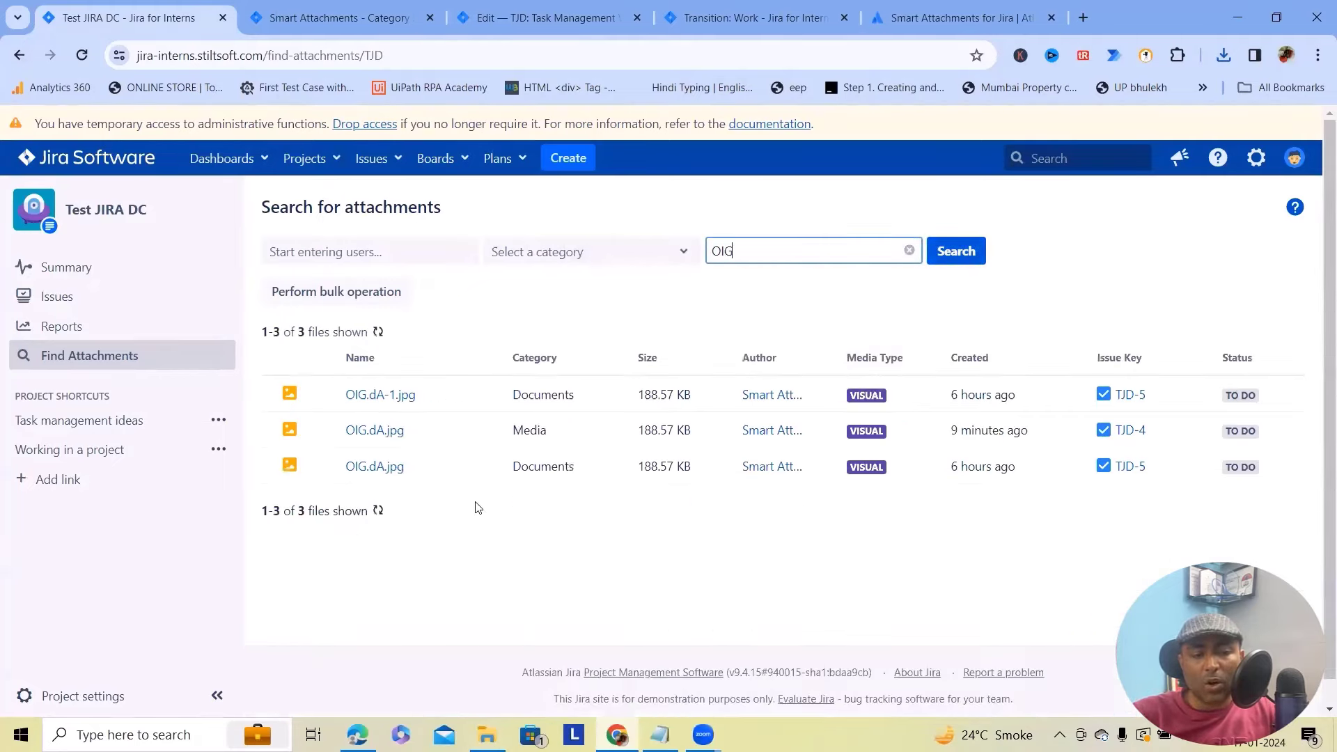
Check the available category and user filters for the OIG search, leave them unset, and refresh the results
left_click(536, 252)
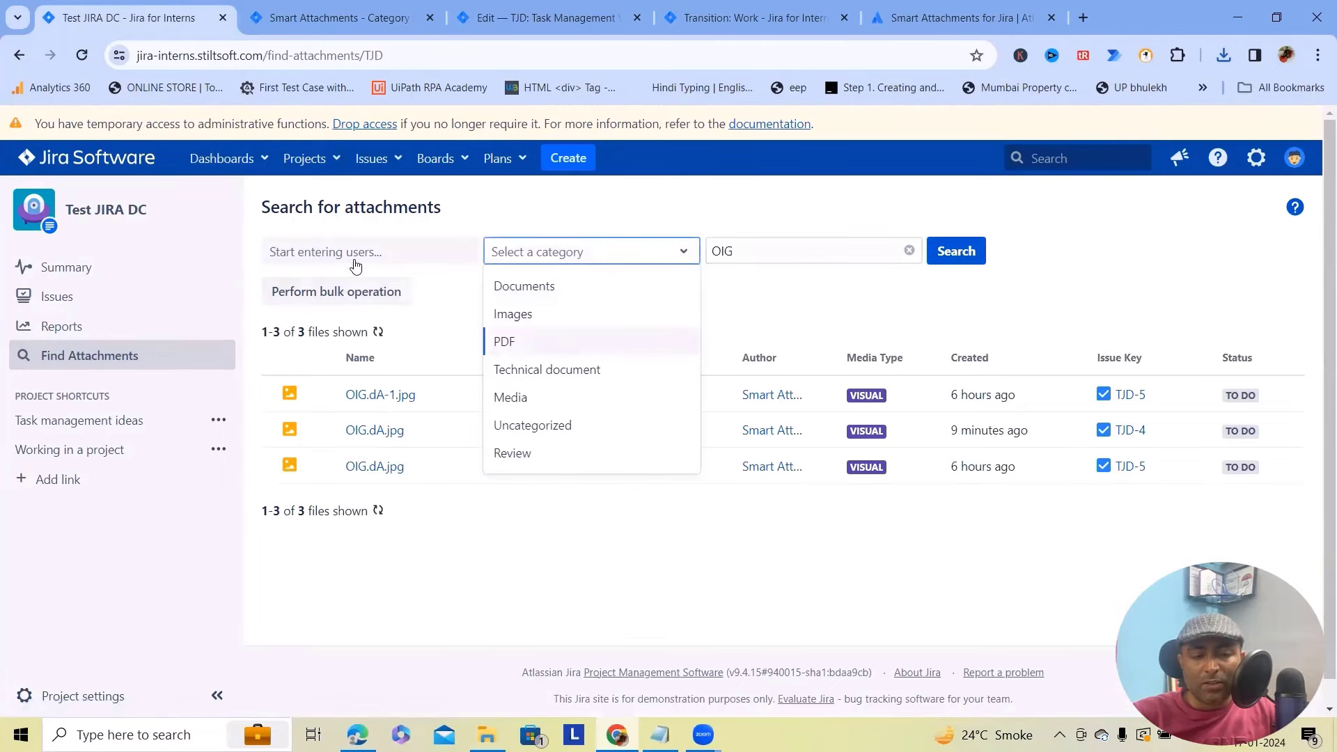
left_click(363, 263)
left_click(592, 305)
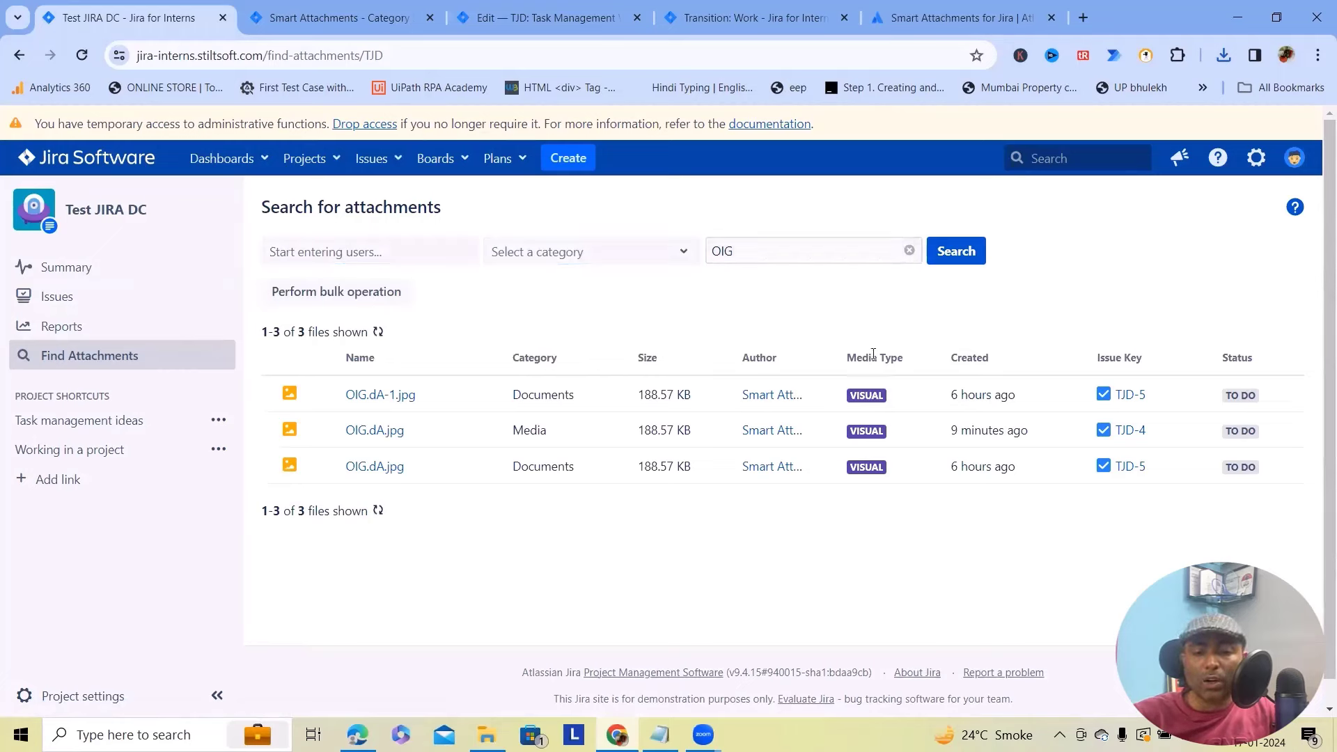
left_click(378, 332)
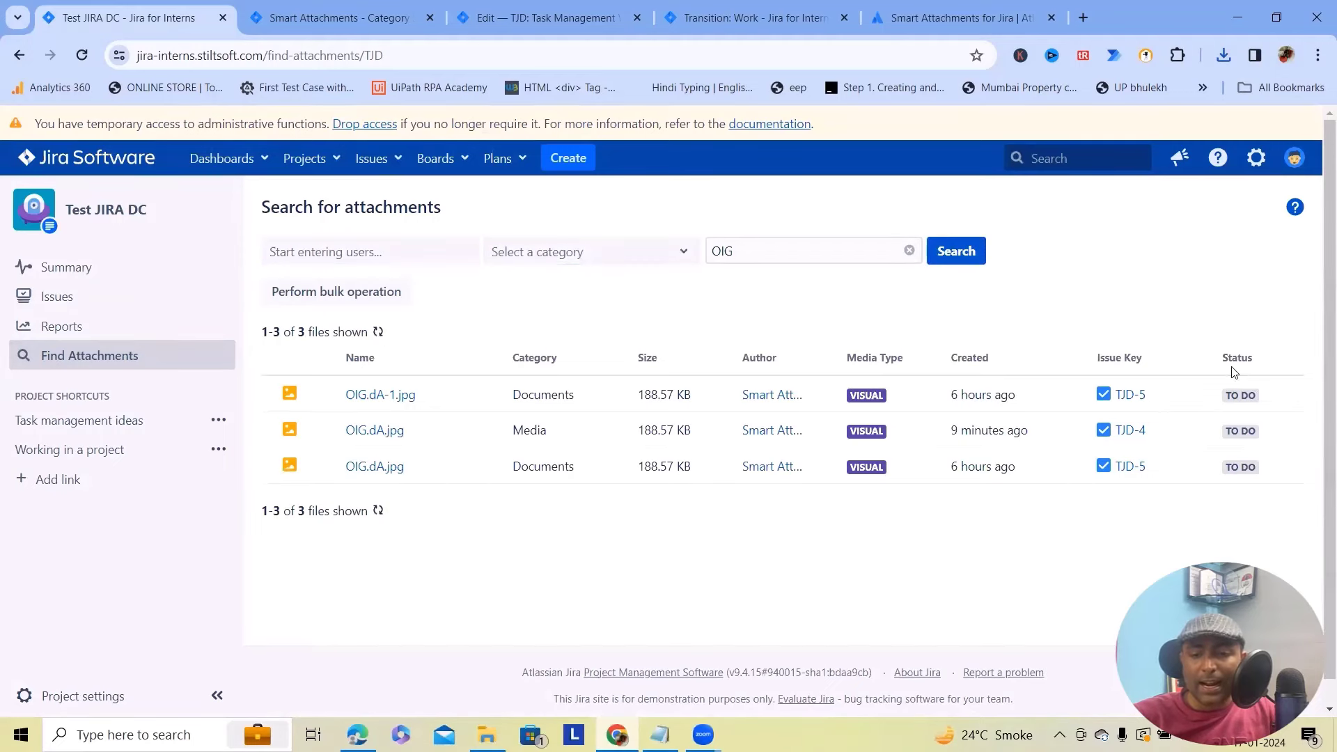